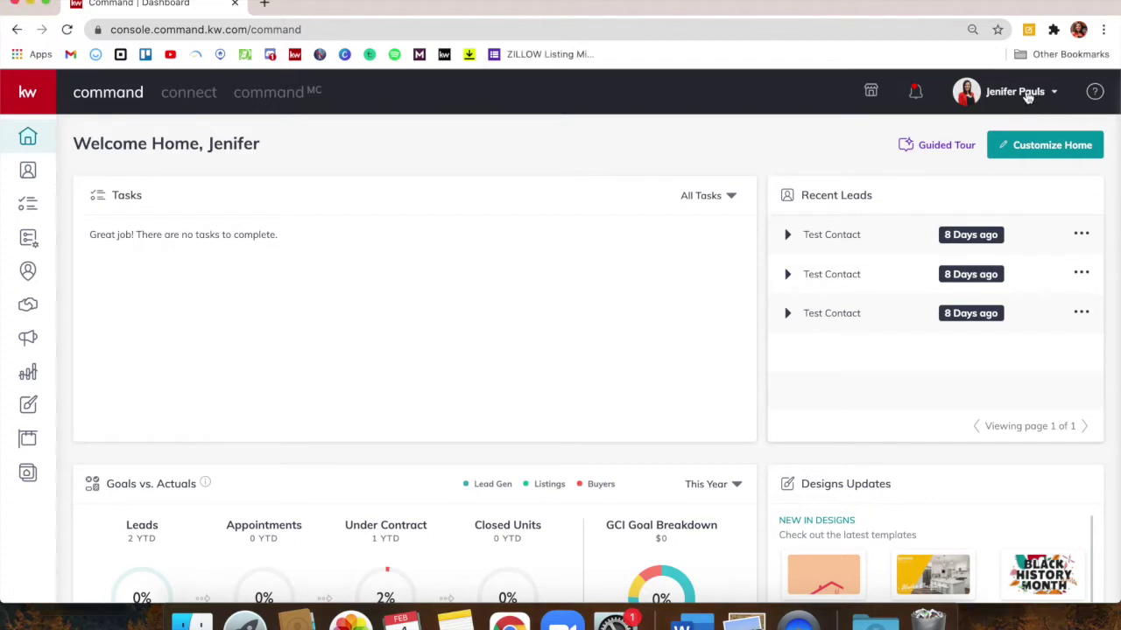
# Open Marketing Profile under Connect Settings from the account menu's Settings page.
pyautogui.click(1028, 98)
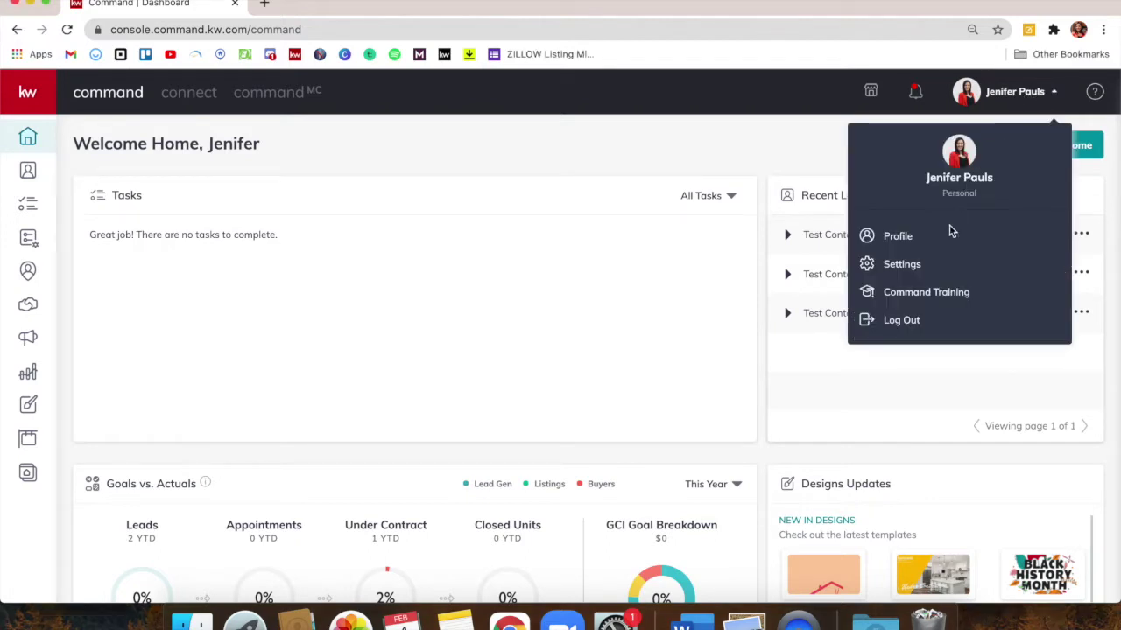
pyautogui.click(941, 277)
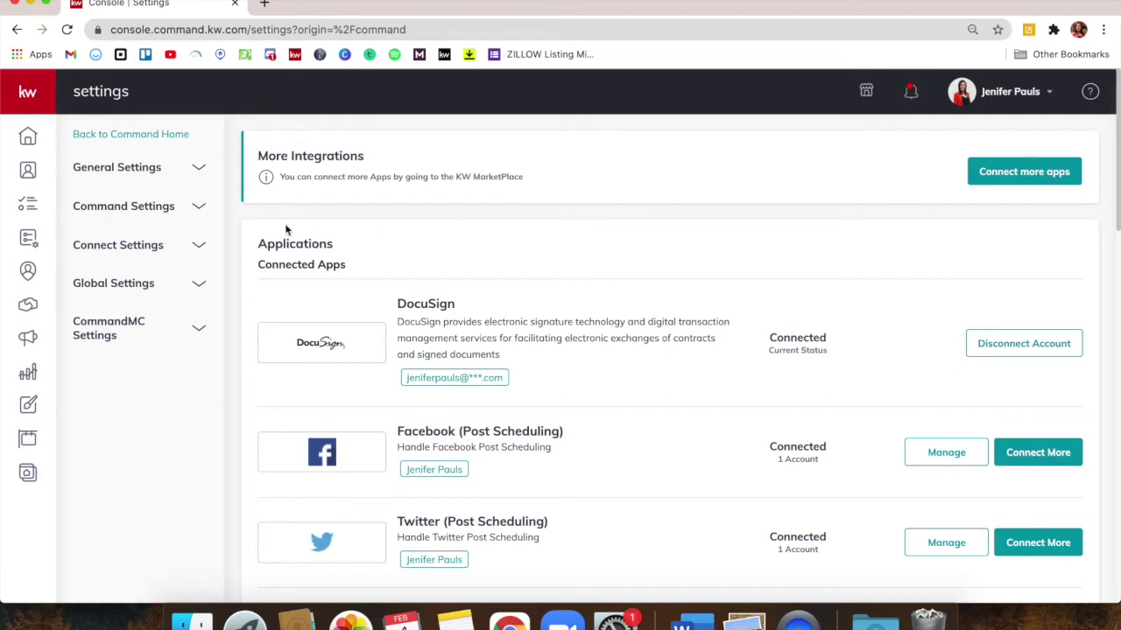
pyautogui.click(192, 252)
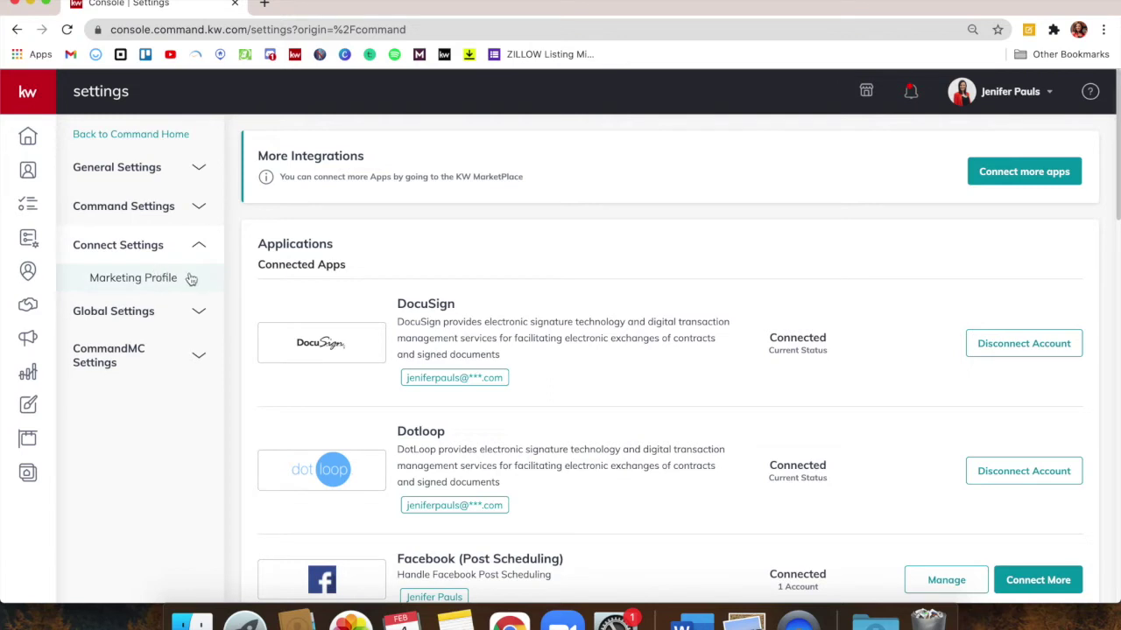
pyautogui.click(194, 280)
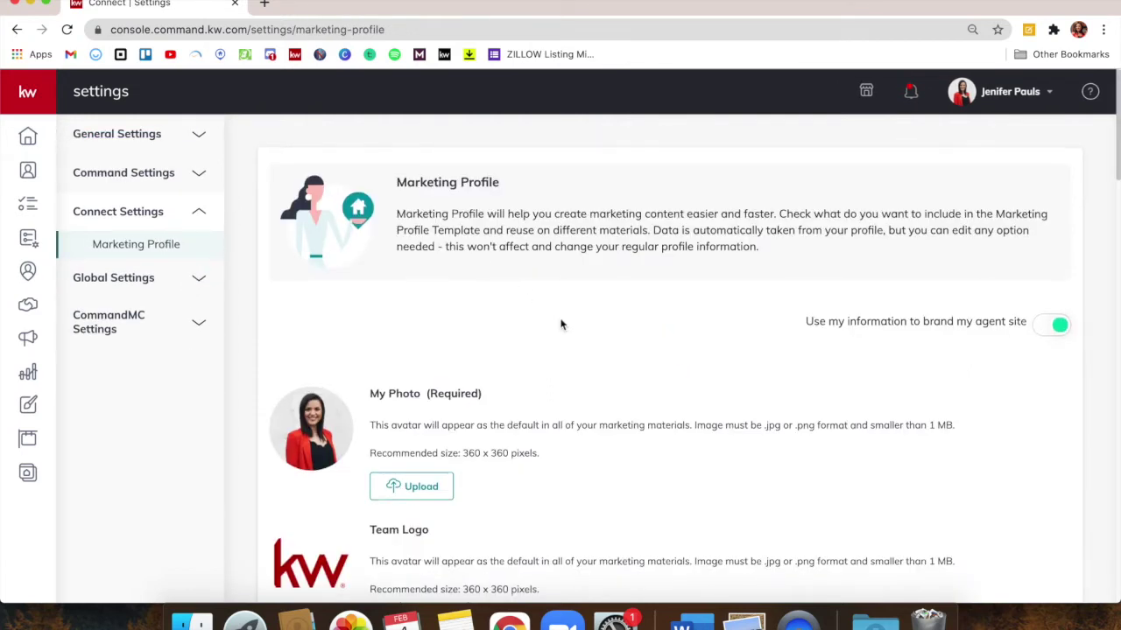
pyautogui.scroll(-1, 560, 323)
pyautogui.scroll(-2, 562, 349)
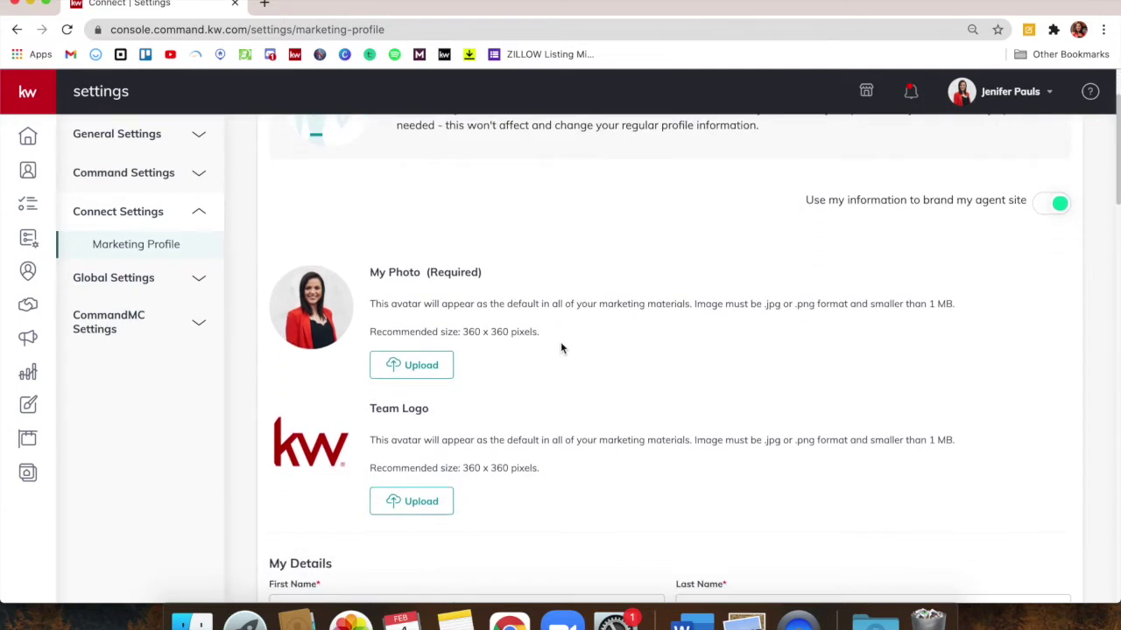
pyautogui.scroll(-3, 562, 349)
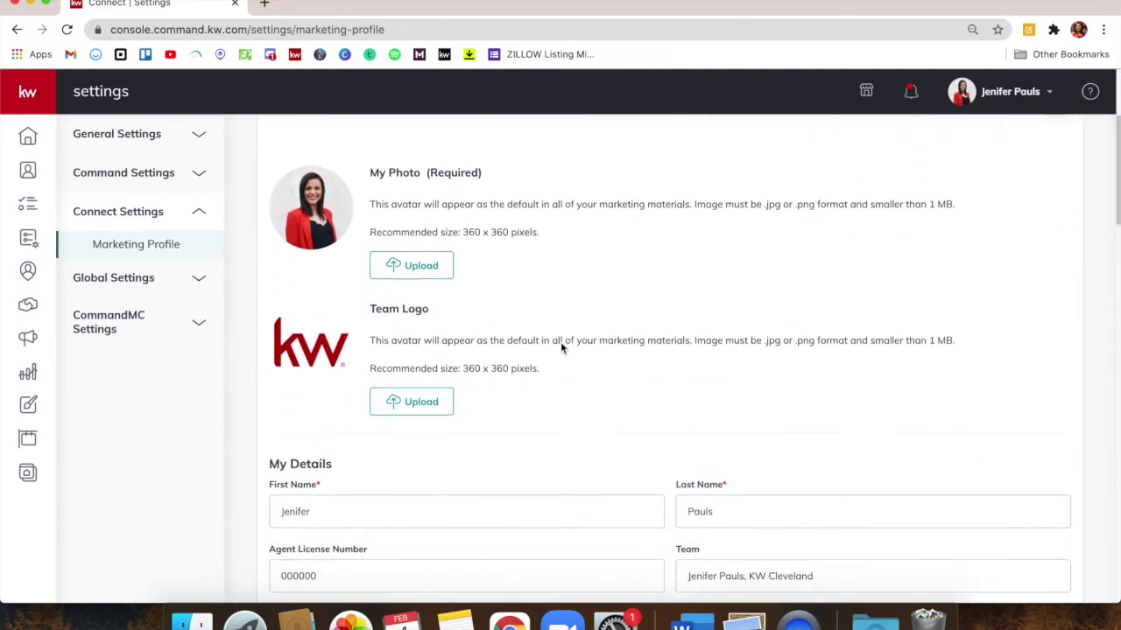
pyautogui.scroll(-3, 563, 349)
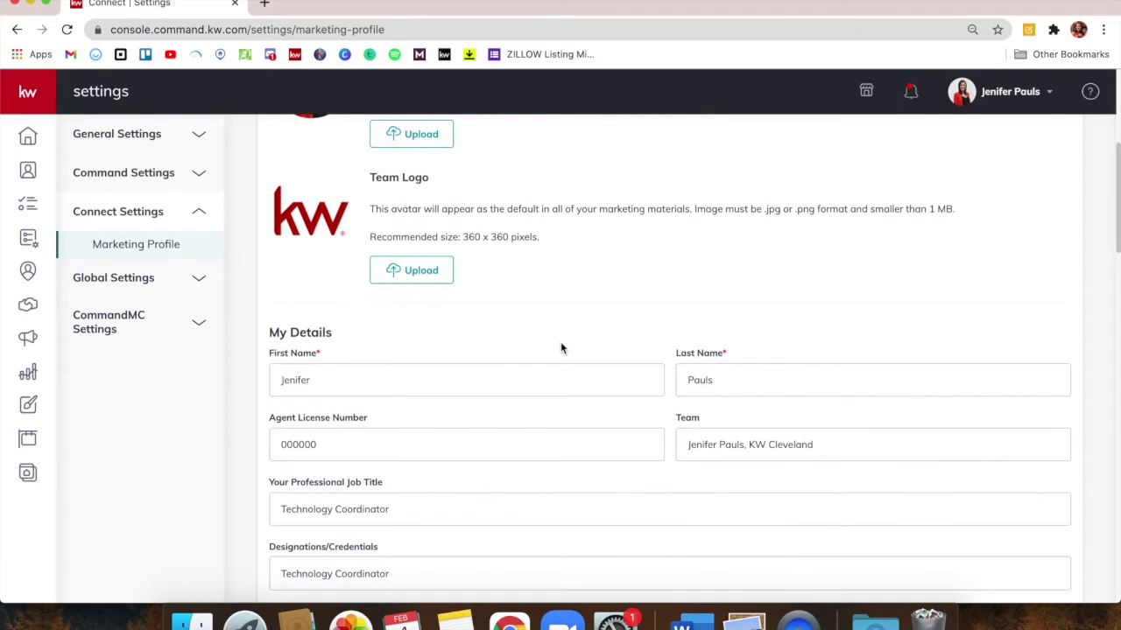
pyautogui.scroll(-1, 562, 349)
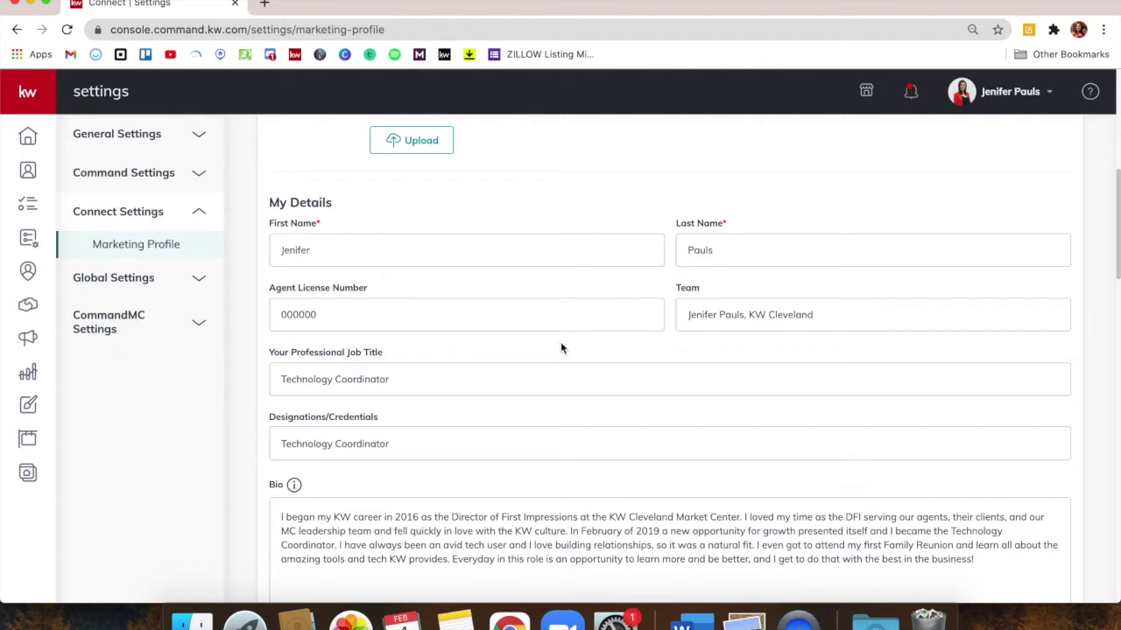
pyautogui.scroll(4, 561, 348)
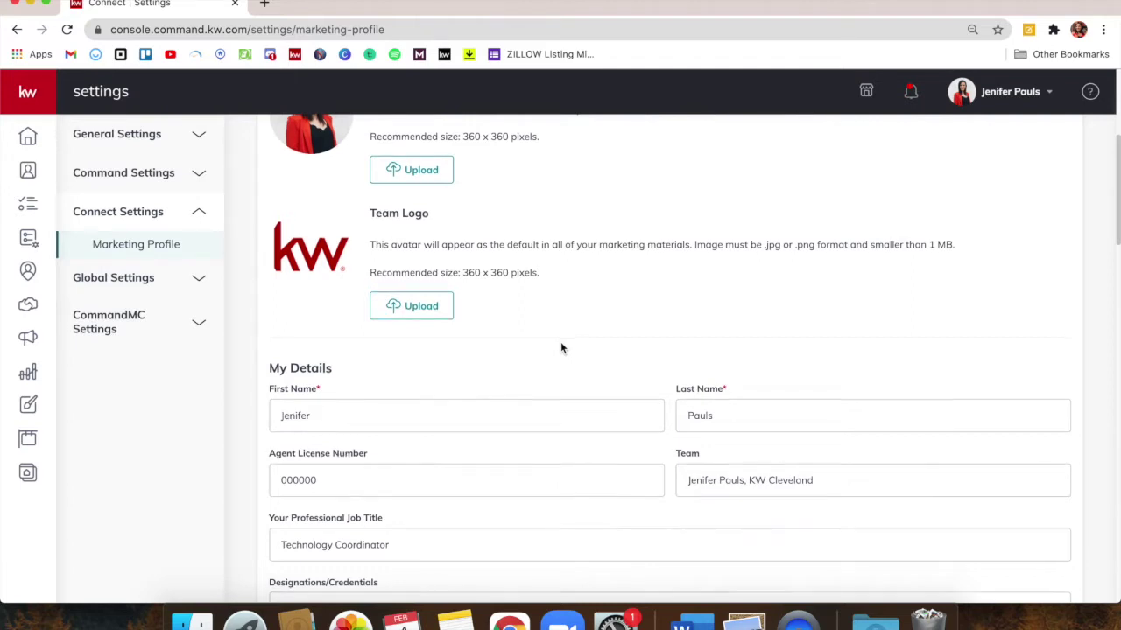
pyautogui.scroll(-3, 562, 348)
pyautogui.scroll(-1, 561, 348)
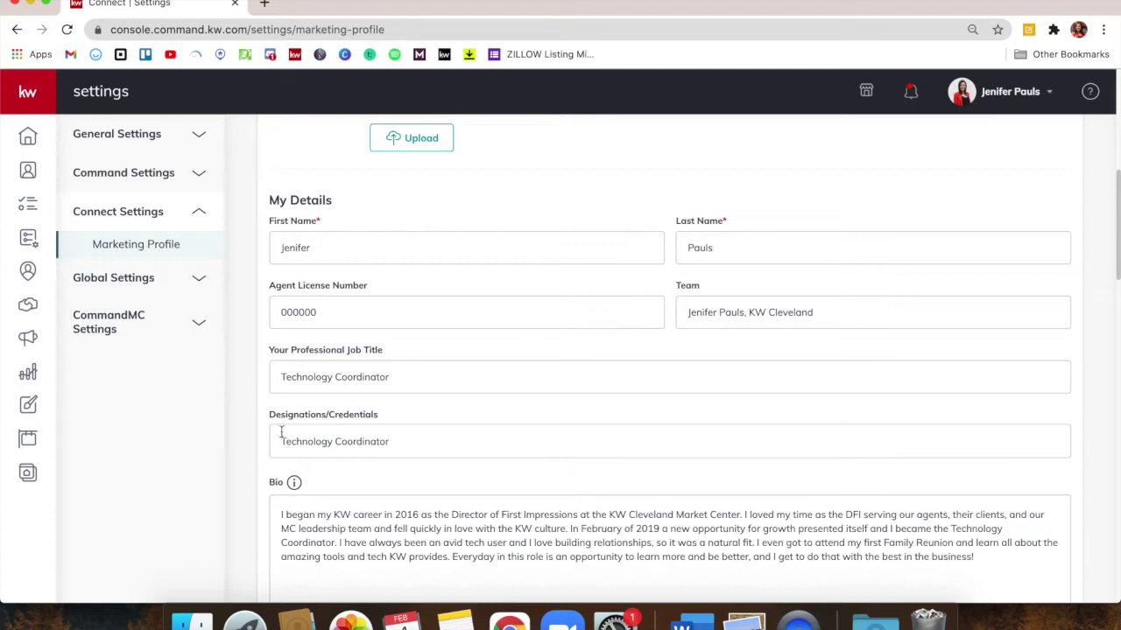
pyautogui.scroll(-1, 393, 383)
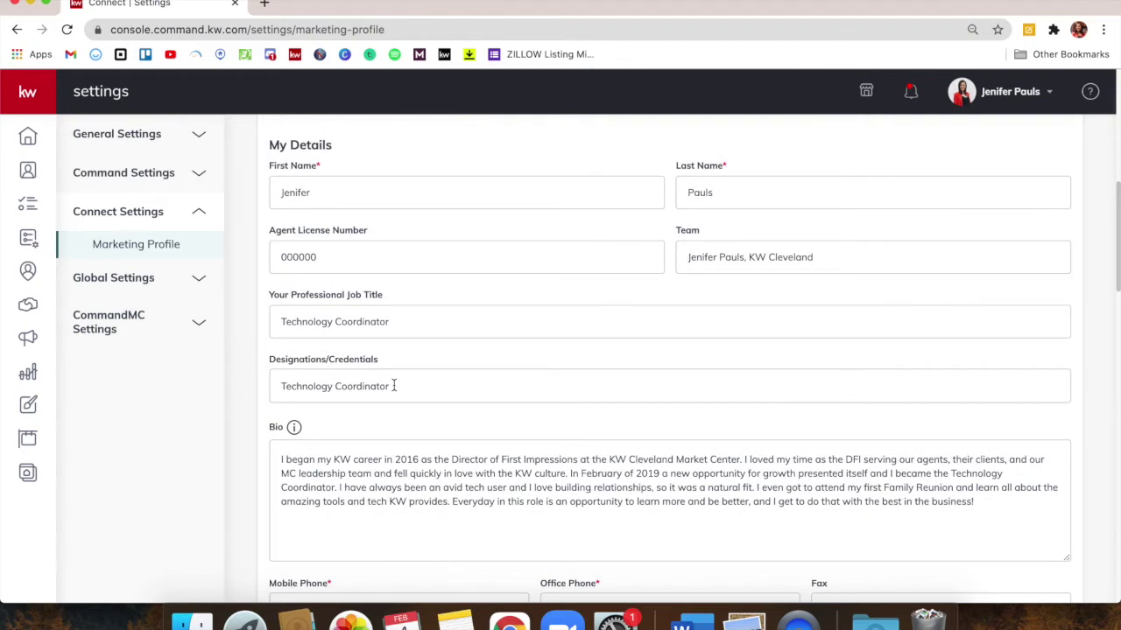
pyautogui.scroll(-1, 393, 385)
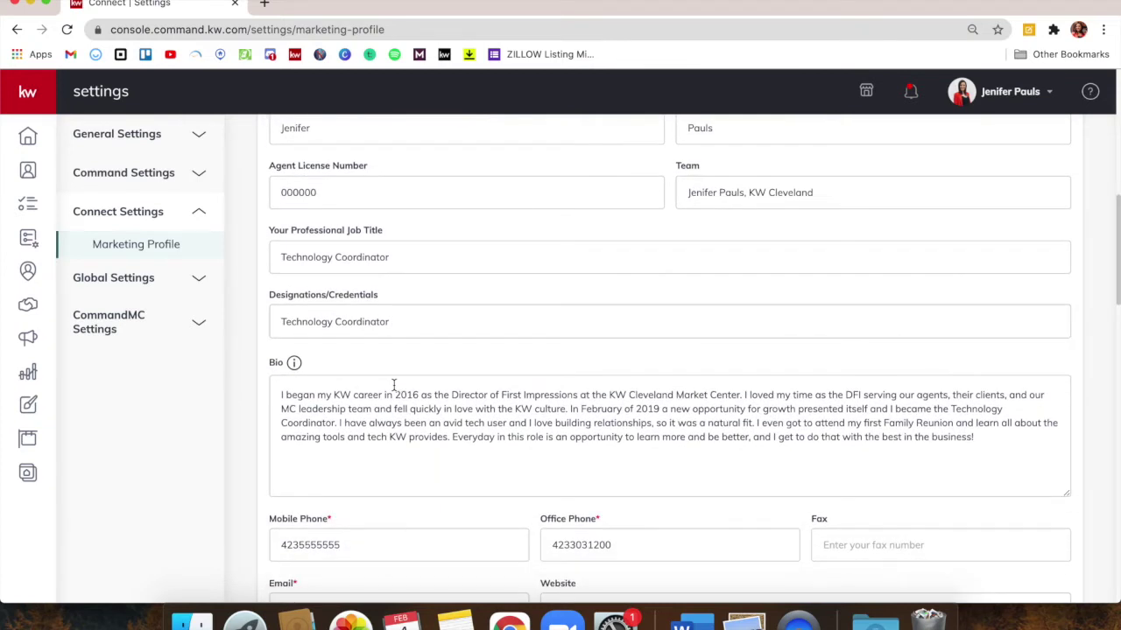
pyautogui.scroll(-1, 393, 385)
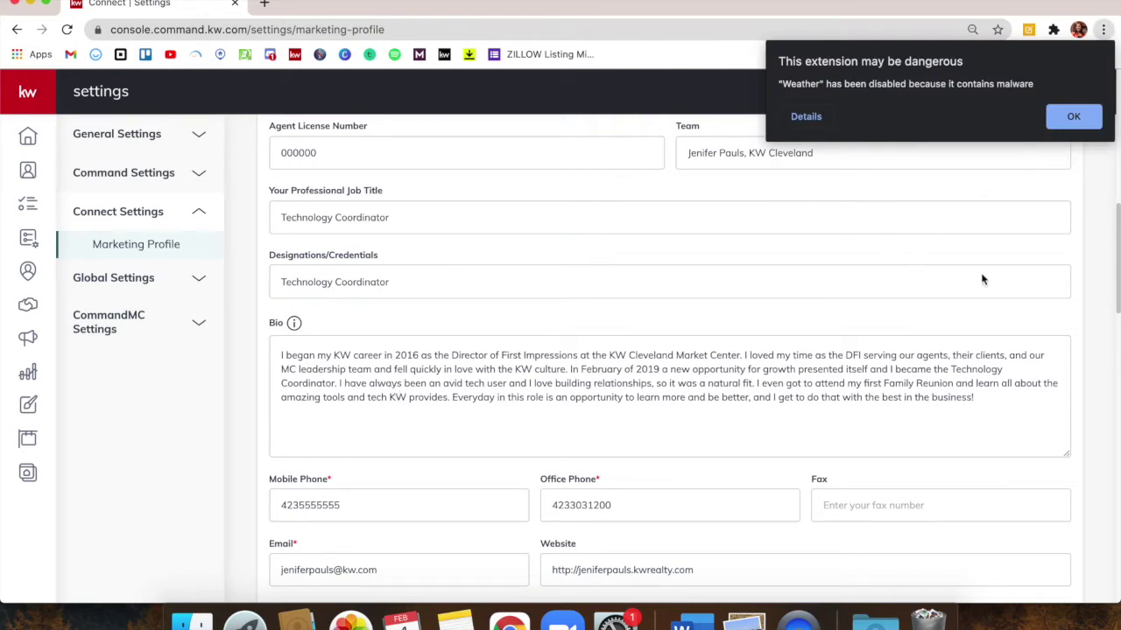
pyautogui.scroll(-1, 835, 226)
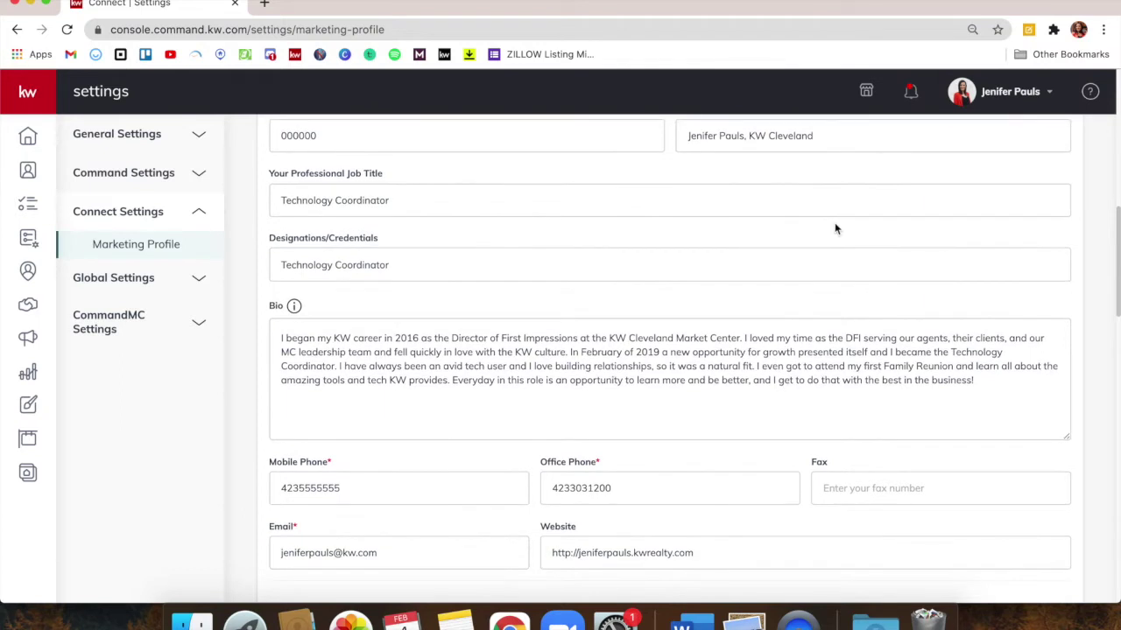
pyautogui.scroll(-3, 834, 226)
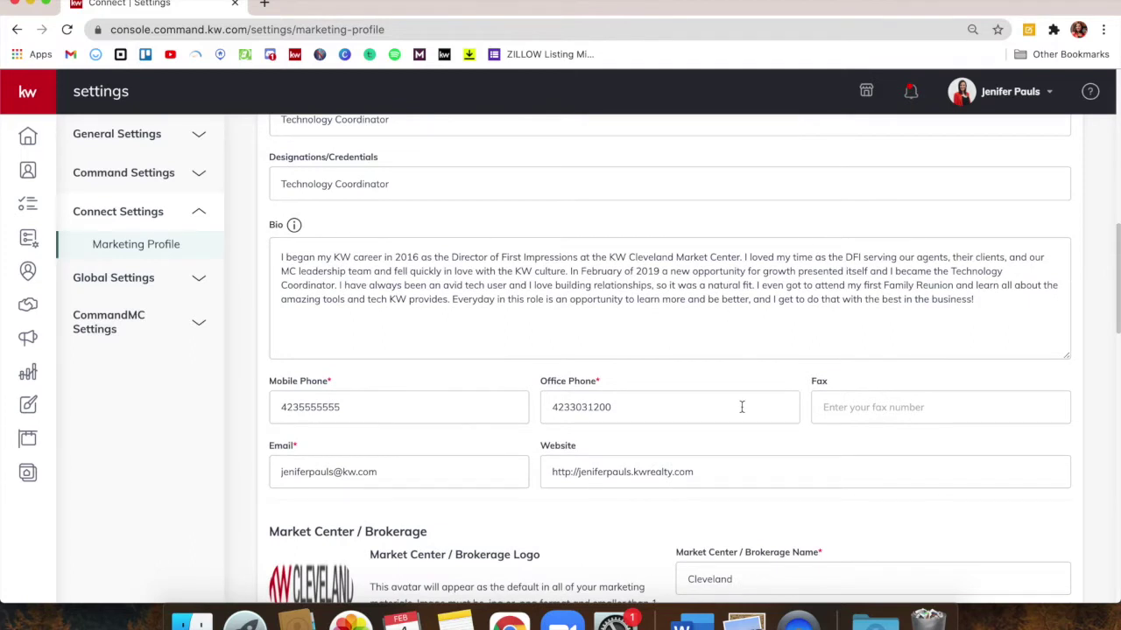
pyautogui.scroll(-3, 742, 407)
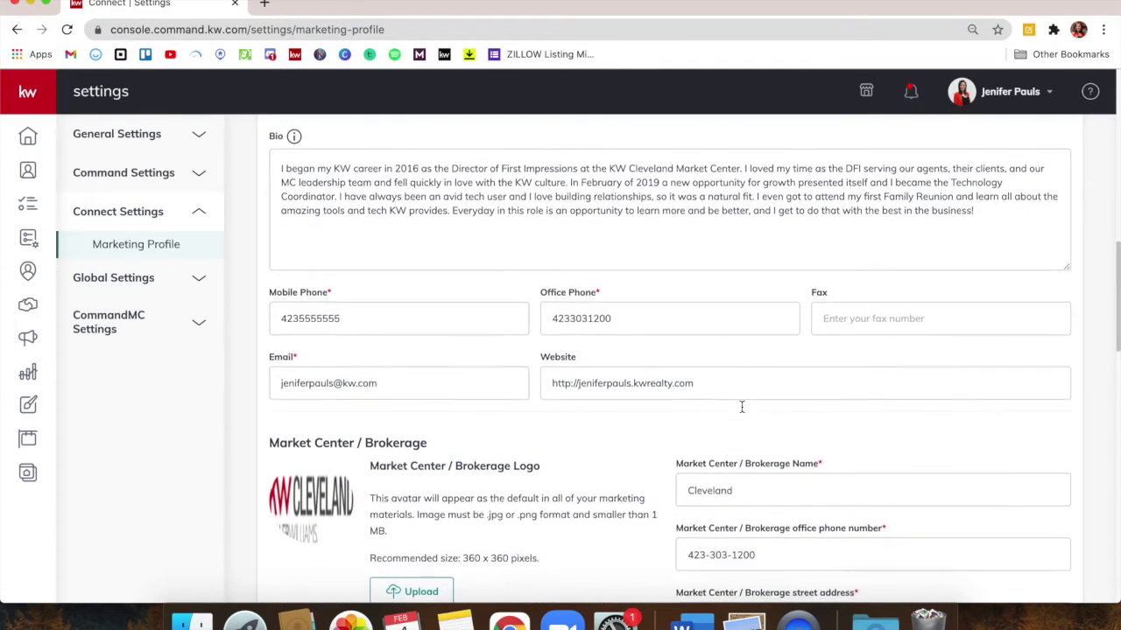
pyautogui.scroll(-1, 741, 407)
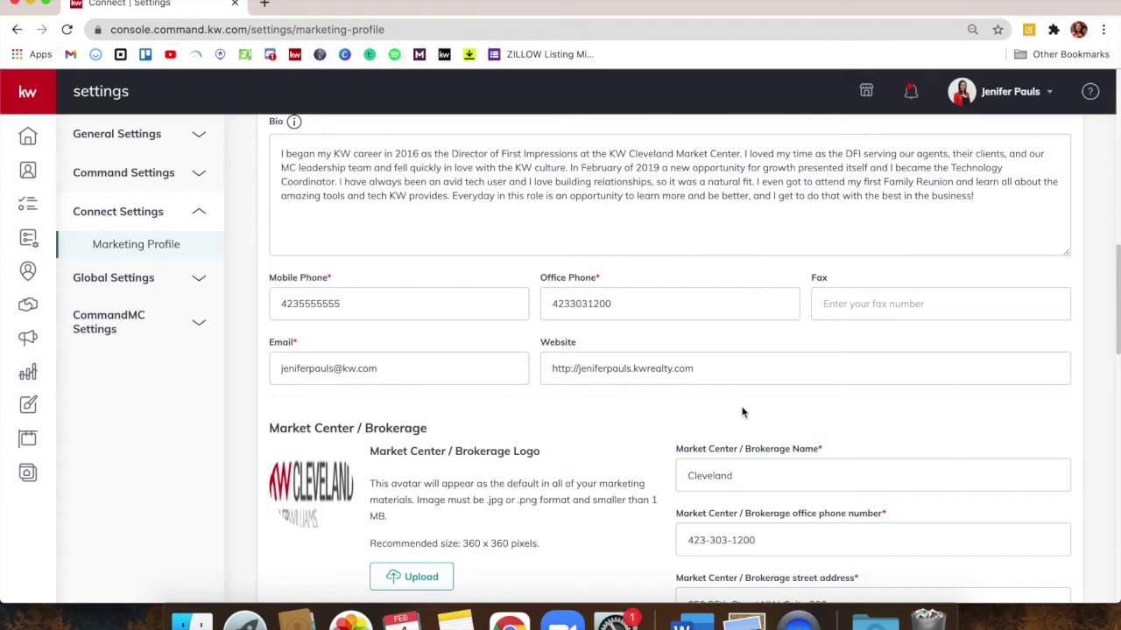
pyautogui.scroll(-1, 742, 412)
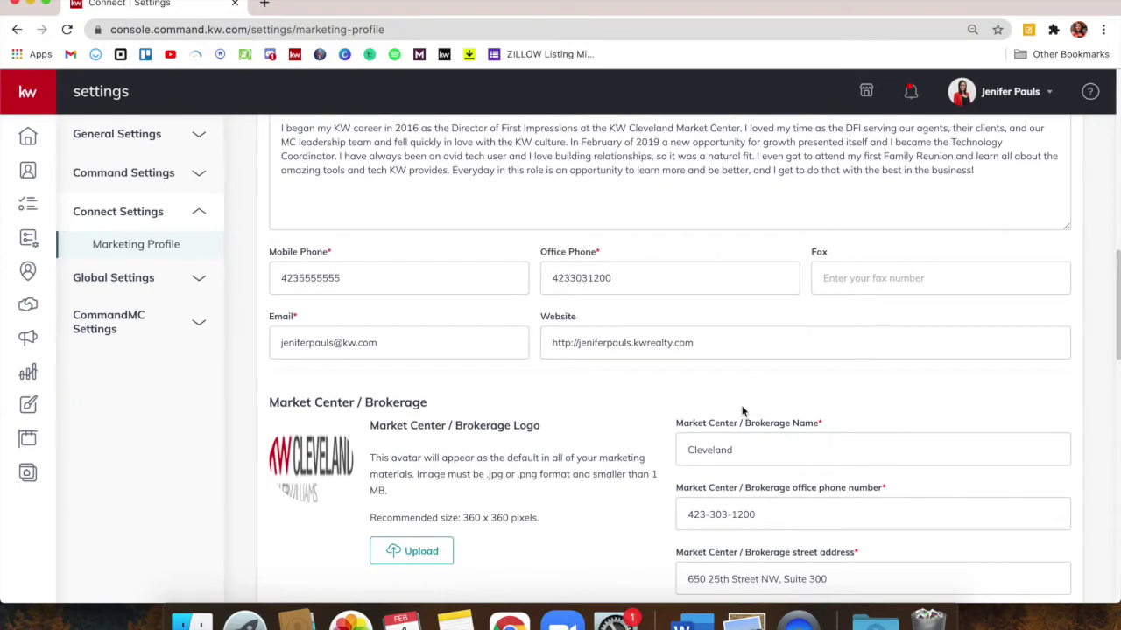
pyautogui.scroll(-5, 741, 412)
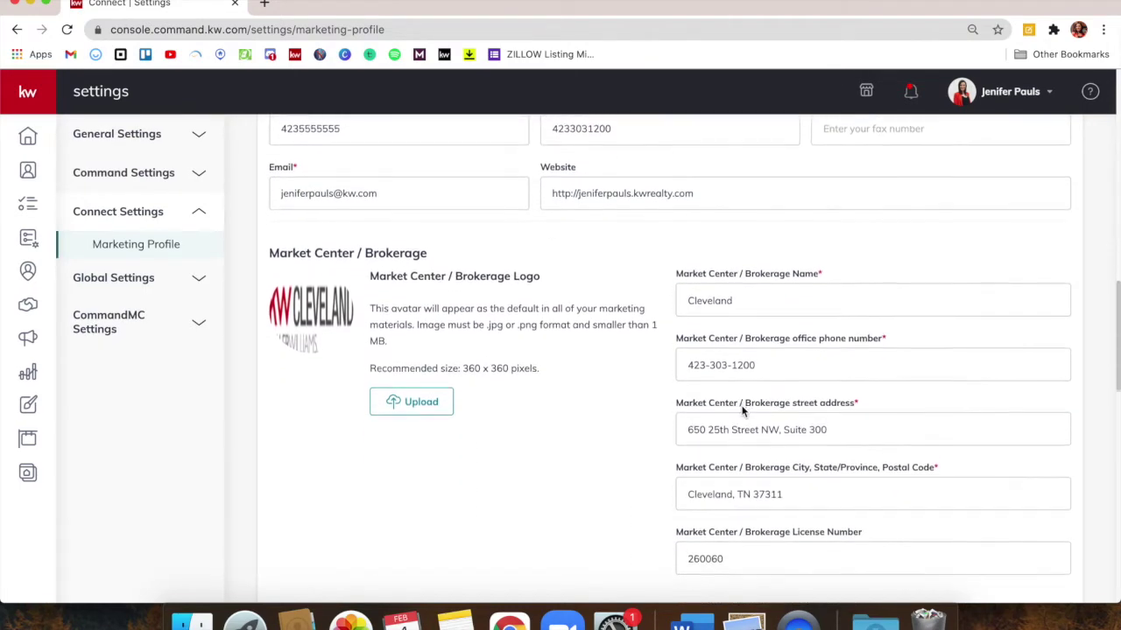
pyautogui.scroll(-1, 741, 410)
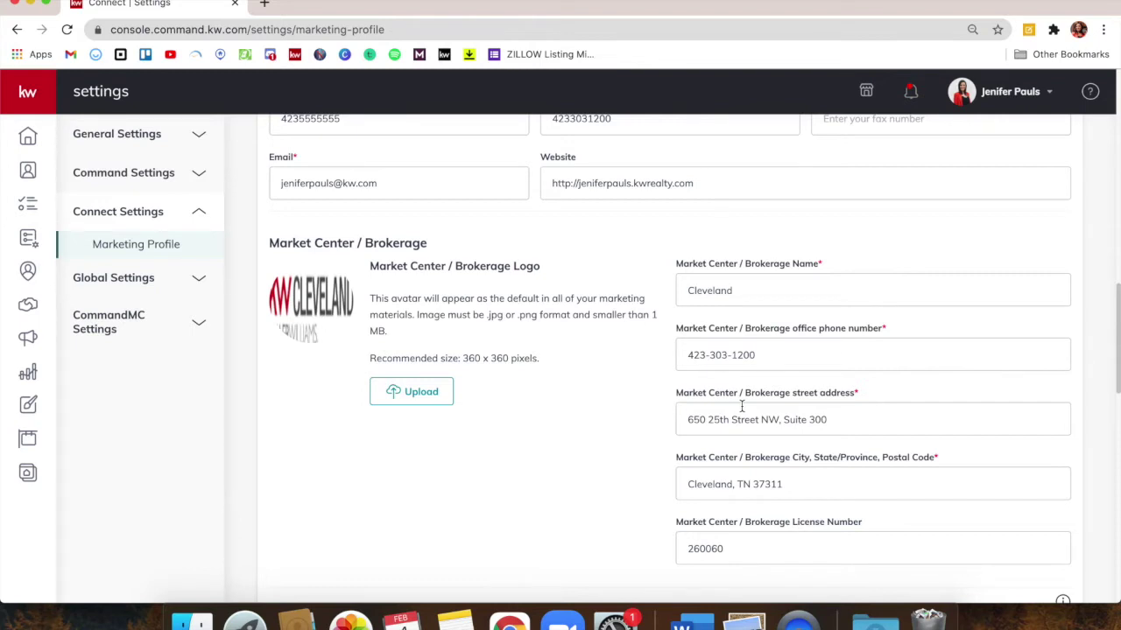
pyautogui.scroll(-5, 742, 408)
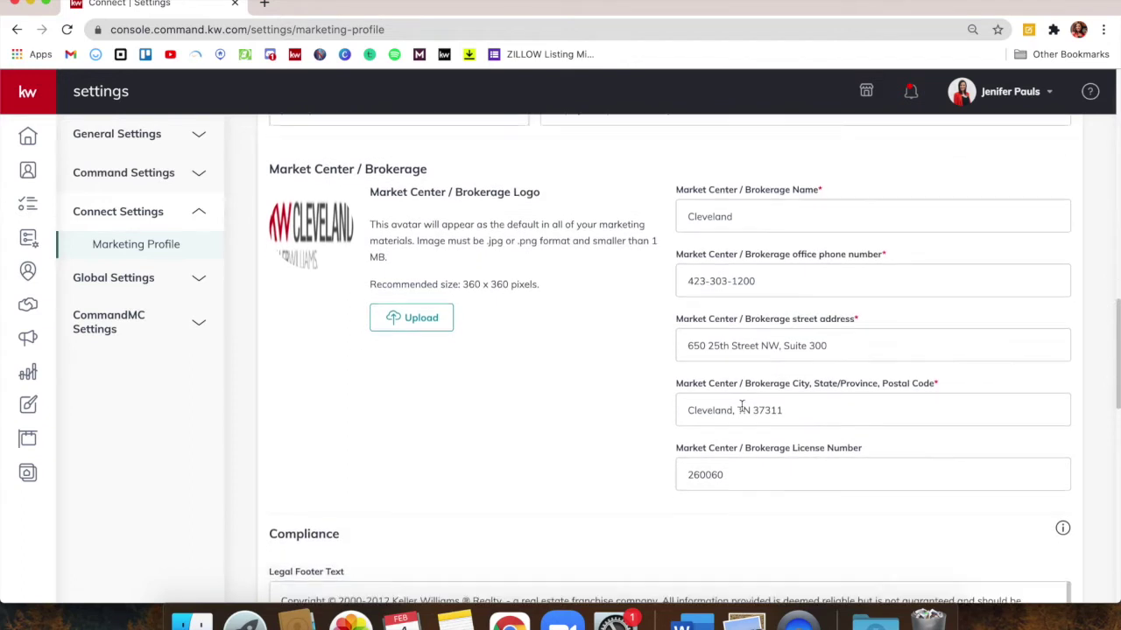
pyautogui.scroll(-3, 742, 410)
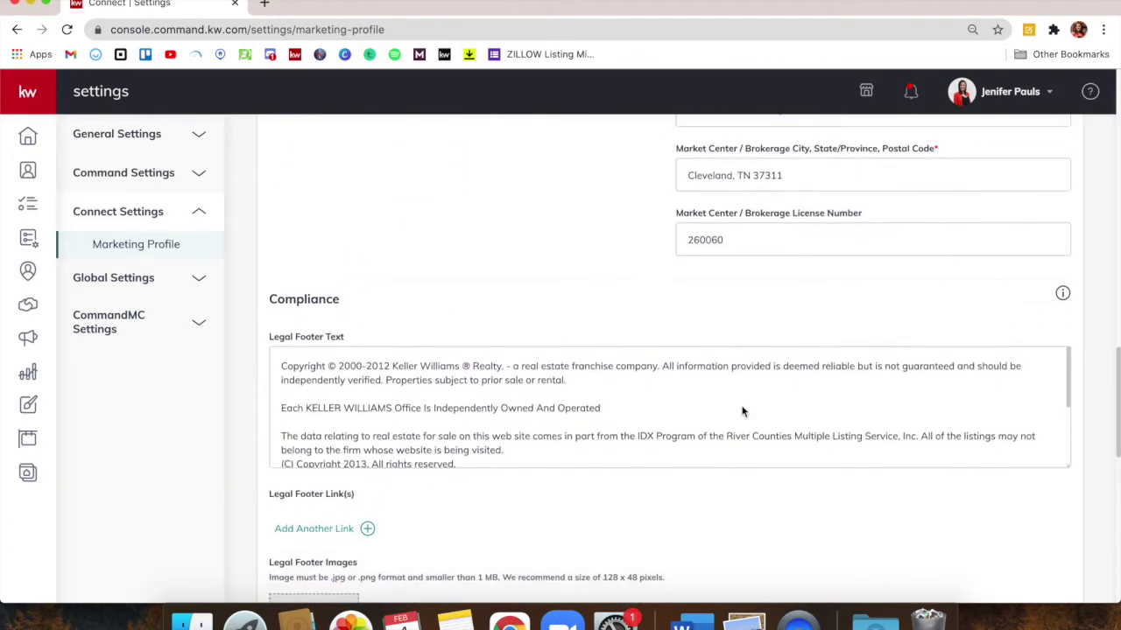
pyautogui.scroll(-1, 742, 406)
pyautogui.scroll(-2, 742, 408)
pyautogui.scroll(-3, 727, 495)
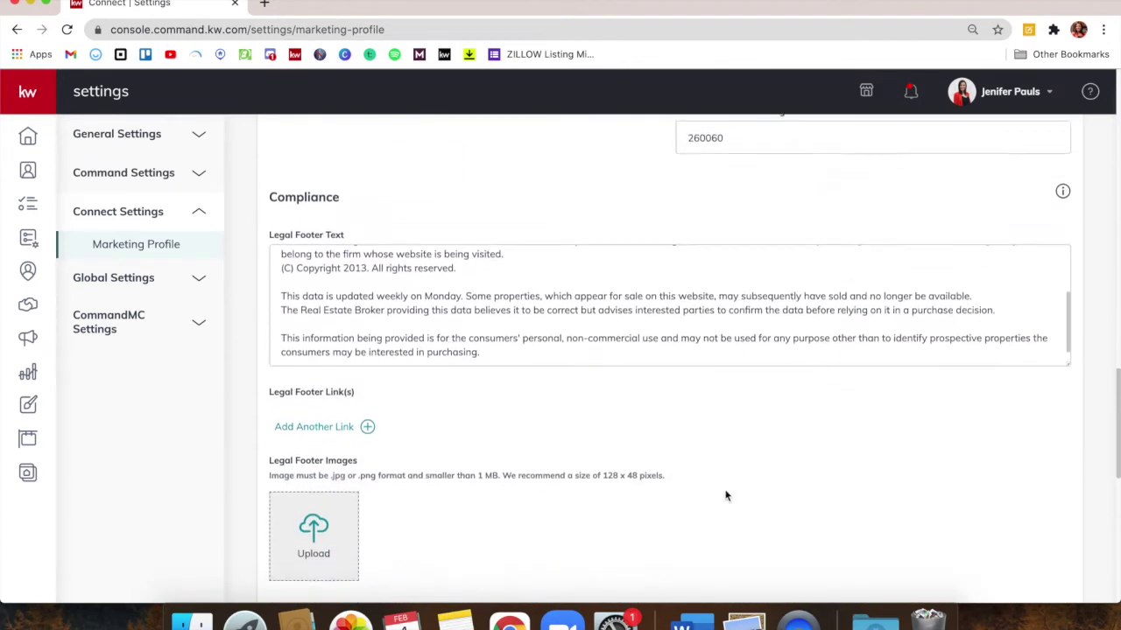
pyautogui.scroll(-2, 725, 495)
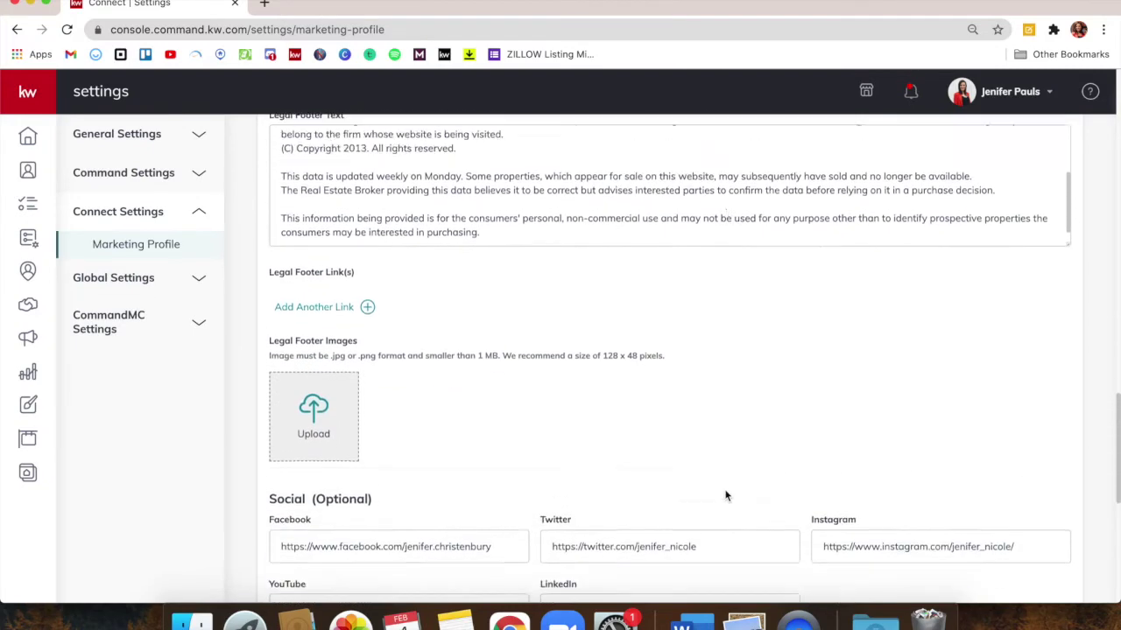
pyautogui.scroll(15, 725, 495)
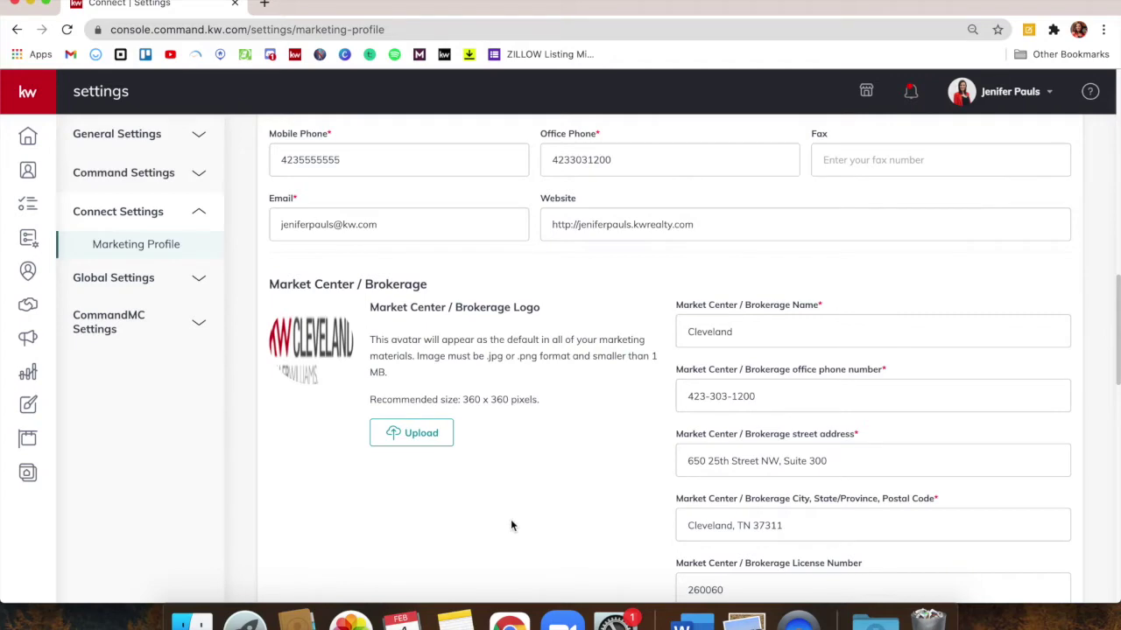
pyautogui.scroll(-3, 512, 525)
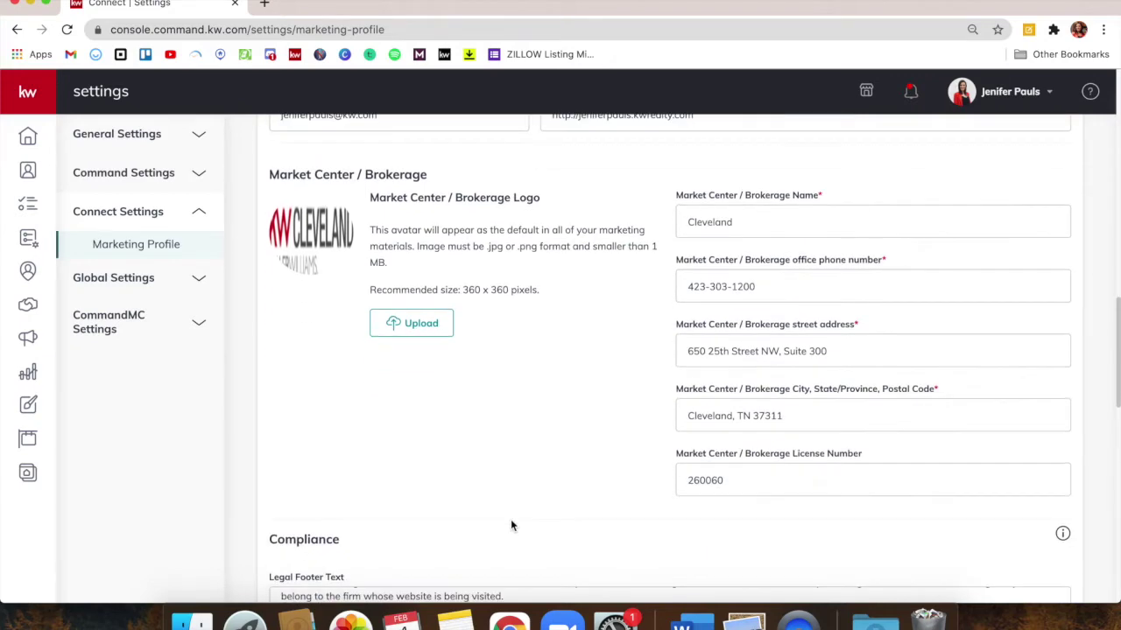
pyautogui.scroll(-4, 512, 526)
pyautogui.scroll(-2, 510, 520)
pyautogui.scroll(-2, 511, 519)
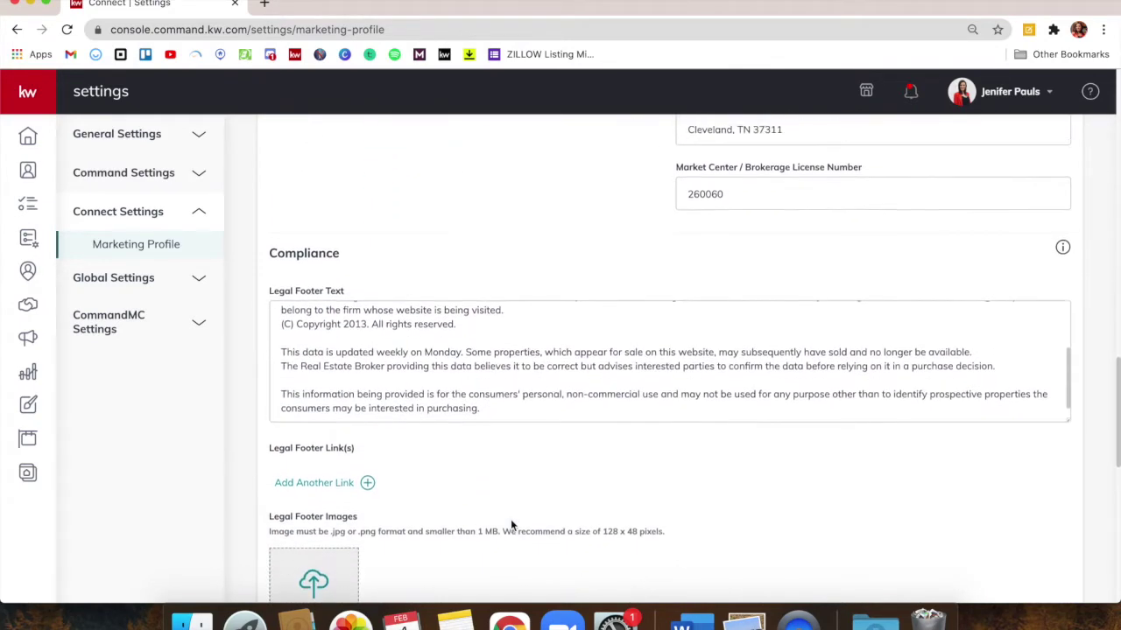
pyautogui.scroll(-1, 510, 520)
pyautogui.scroll(-4, 510, 519)
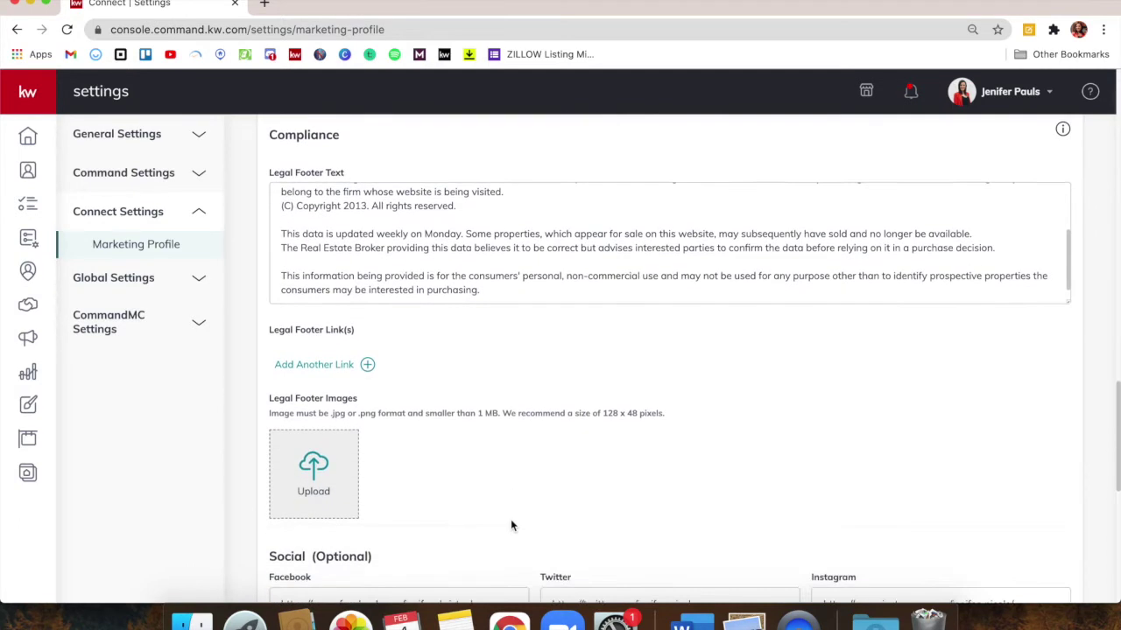
pyautogui.scroll(-5, 512, 524)
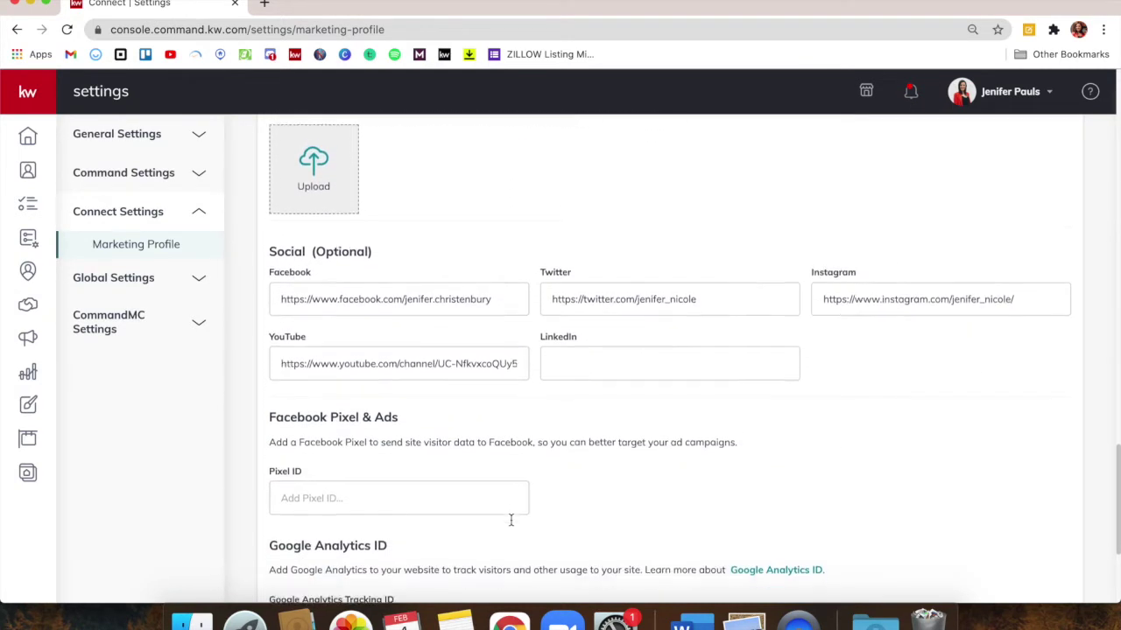
pyautogui.scroll(-2, 510, 520)
pyautogui.scroll(-2, 511, 520)
pyautogui.scroll(3, 510, 522)
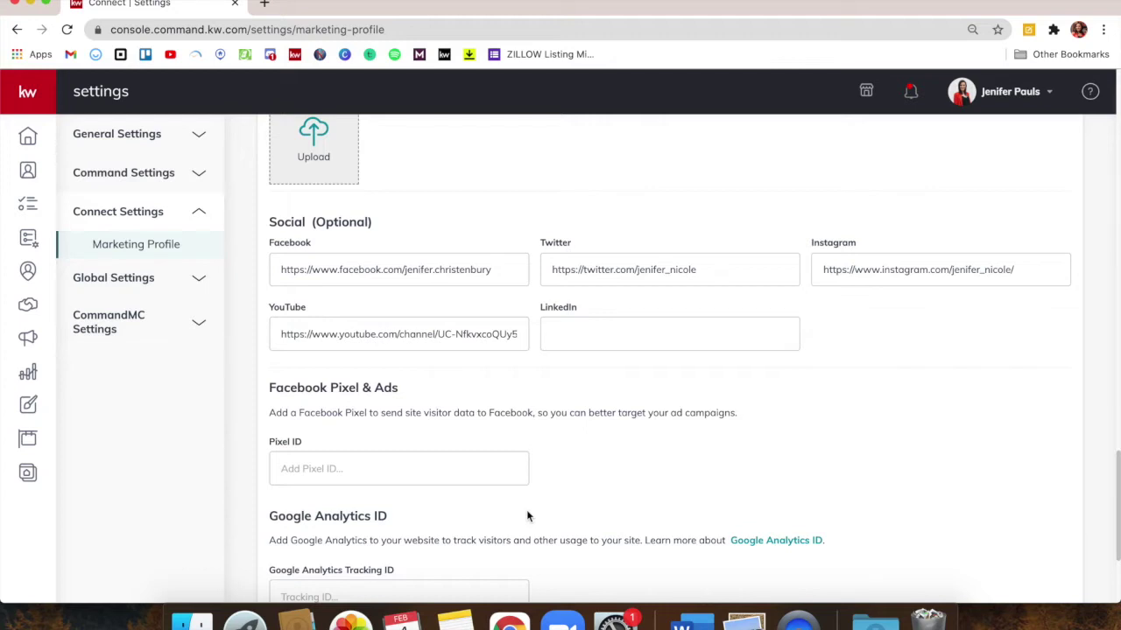
pyautogui.scroll(-2, 528, 516)
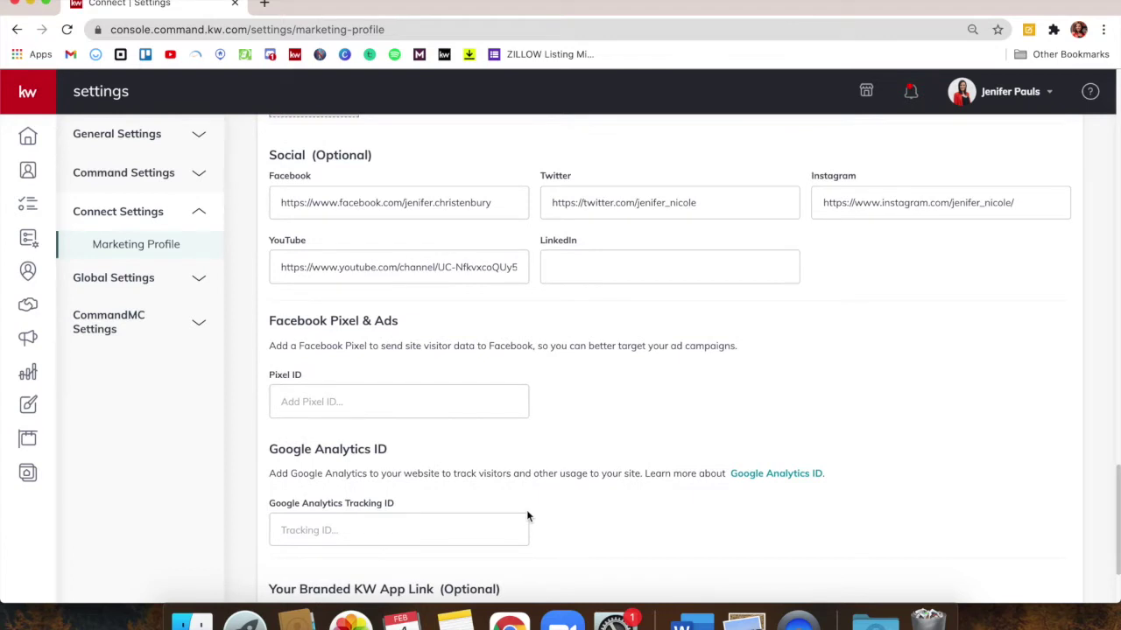
pyautogui.scroll(-4, 527, 516)
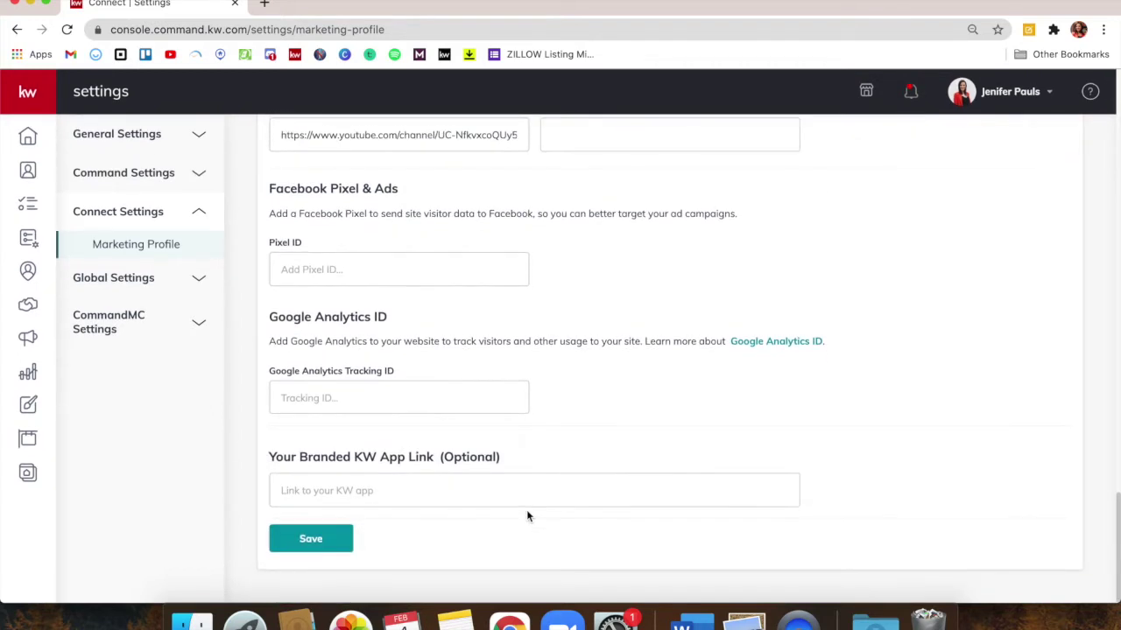
pyautogui.scroll(3, 527, 516)
pyautogui.scroll(-3, 528, 510)
# Go to Designs from the left navigation and bring up the Create Design dialog.
pyautogui.moveTo(23, 94)
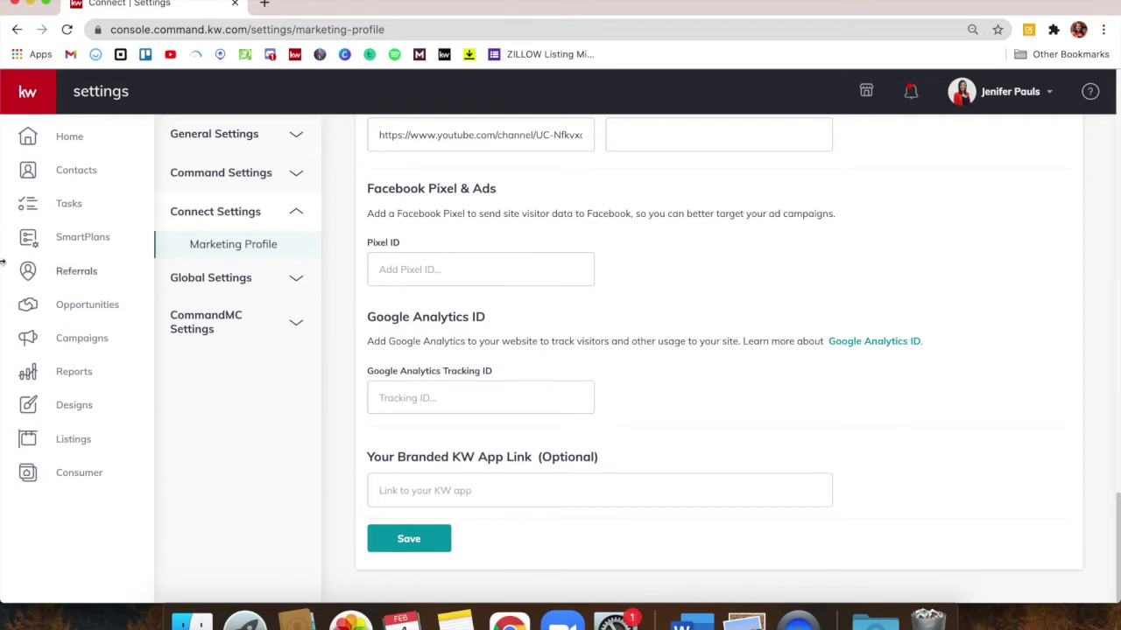
pyautogui.click(79, 412)
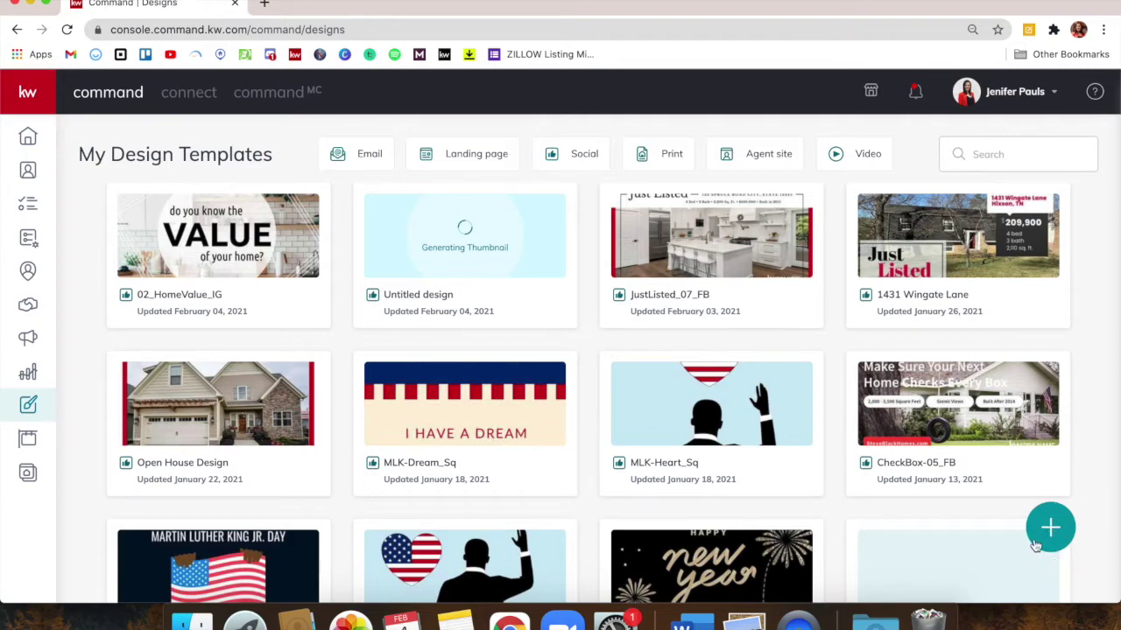
pyautogui.click(1070, 537)
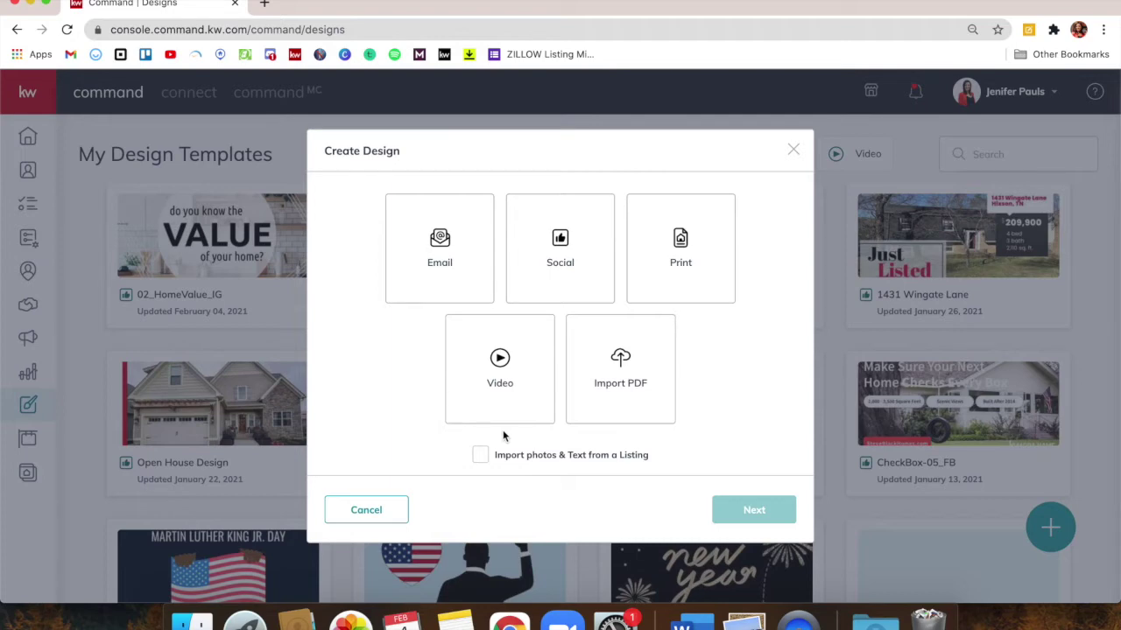
# Choose Social as the design type in the Create Design dialog.
pyautogui.click(540, 272)
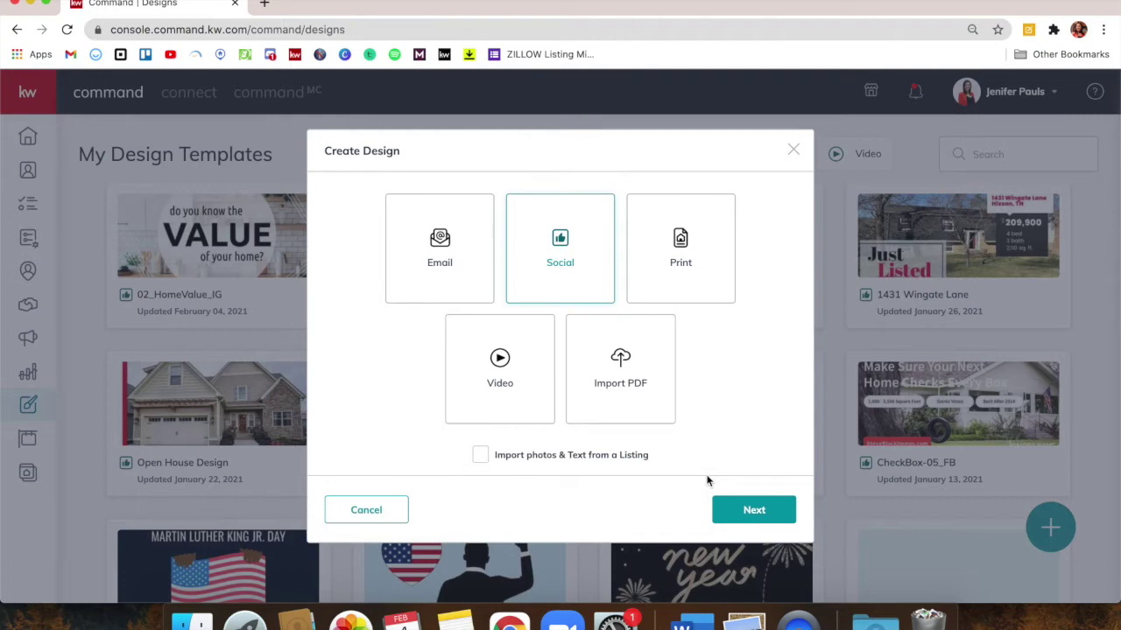
# Continue past the Social choice to templates, then switch to My Designs to see saved designs.
pyautogui.click(763, 520)
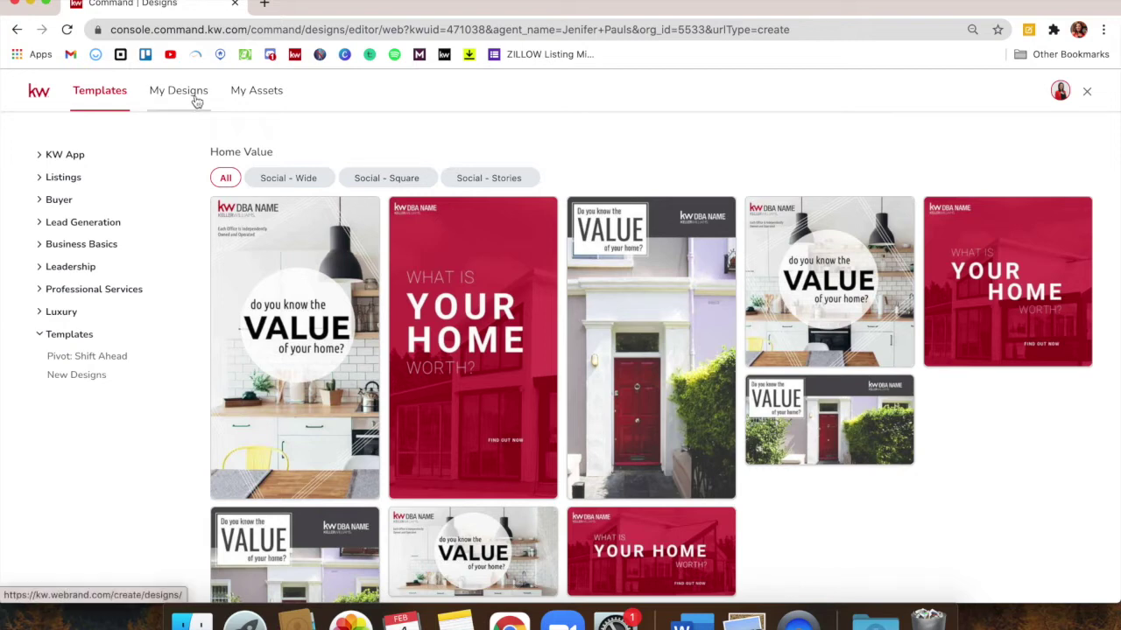
pyautogui.click(198, 100)
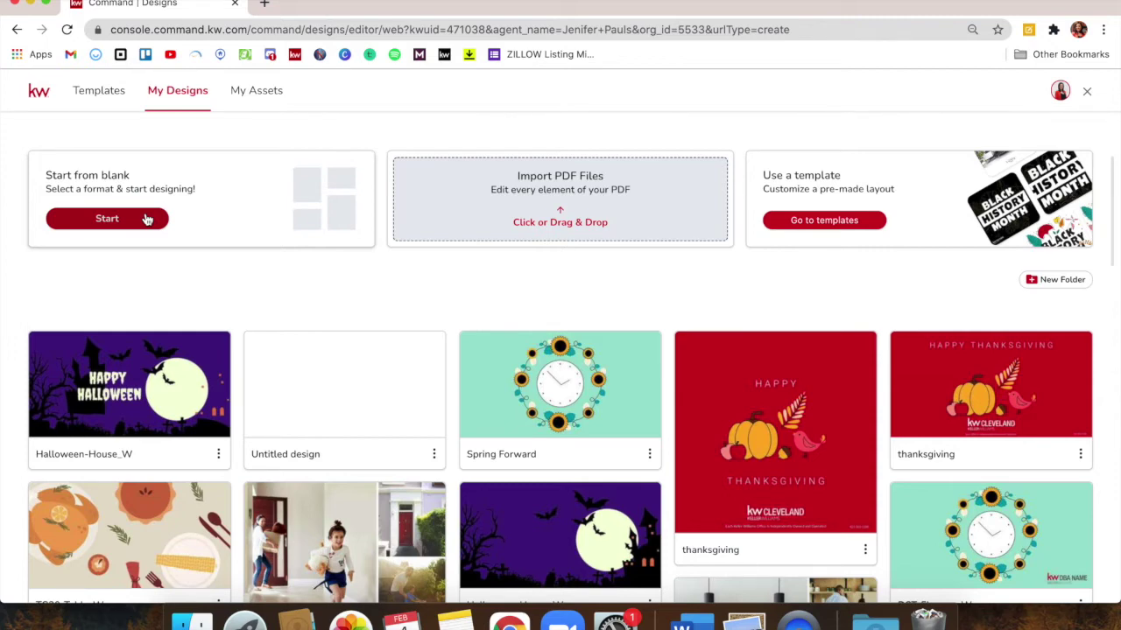
pyautogui.click(147, 220)
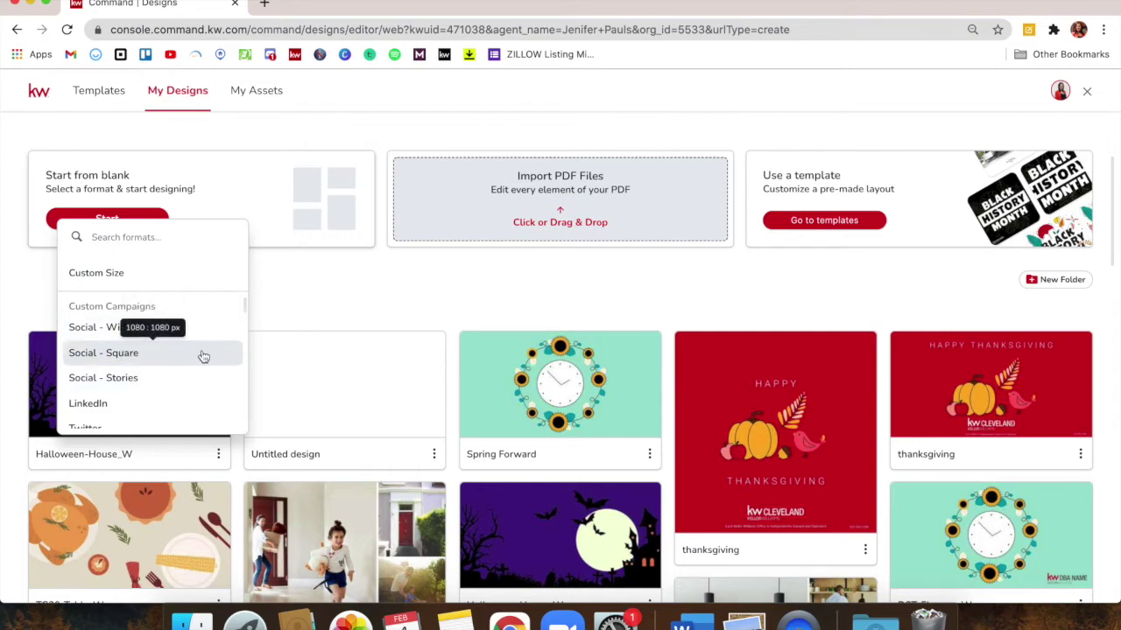
pyautogui.scroll(-3, 204, 357)
pyautogui.scroll(-1, 203, 356)
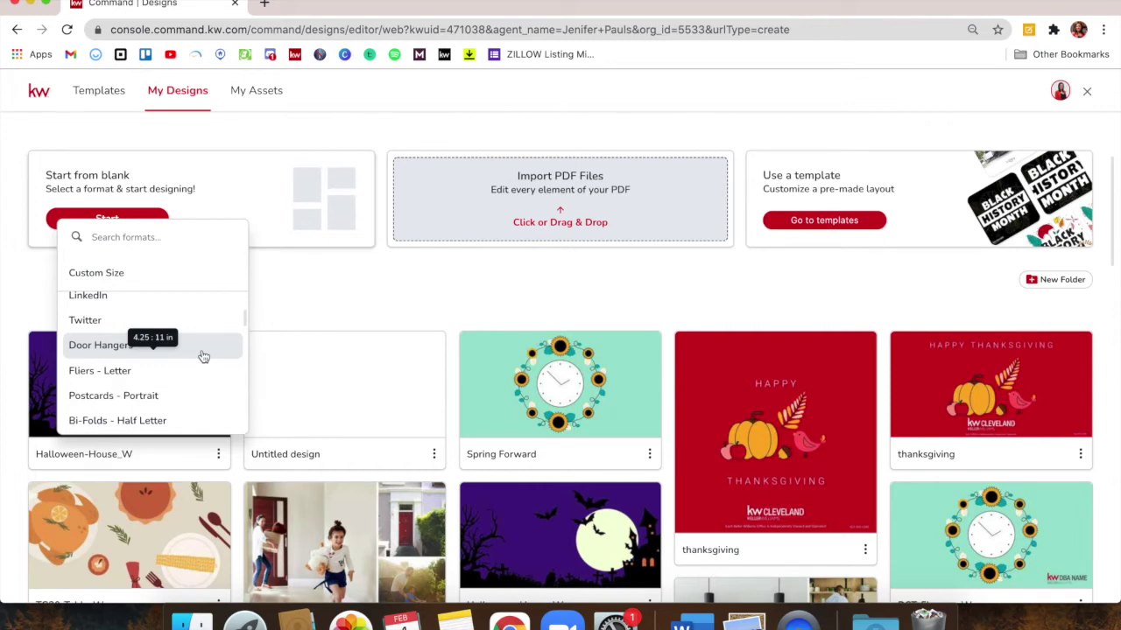
pyautogui.scroll(2, 203, 357)
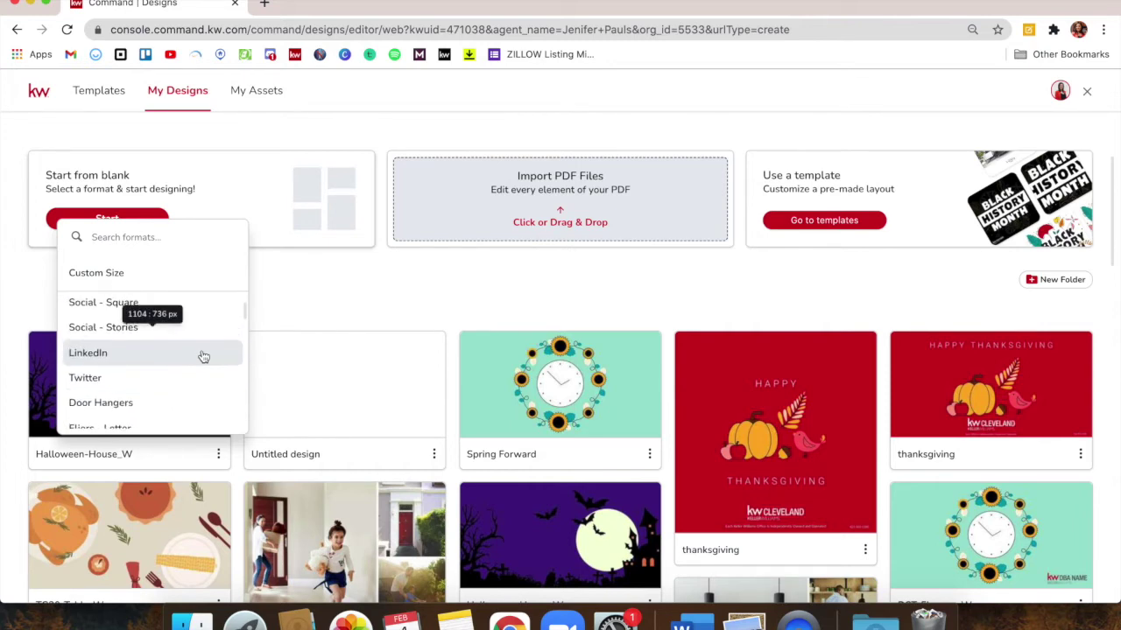
pyautogui.scroll(-4, 203, 356)
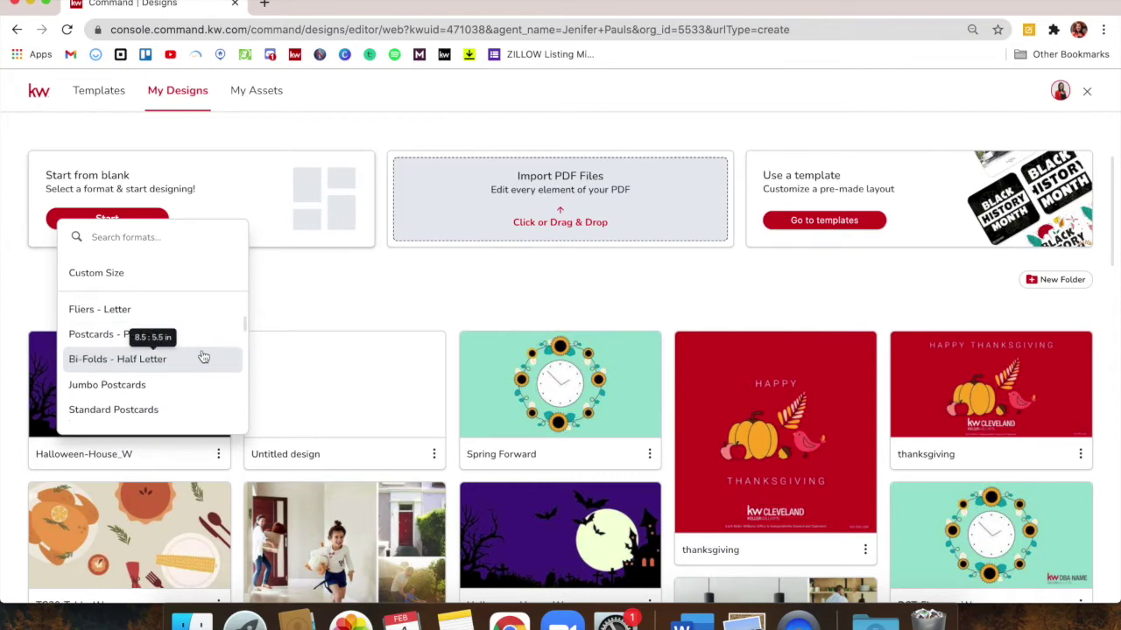
pyautogui.scroll(-2, 204, 357)
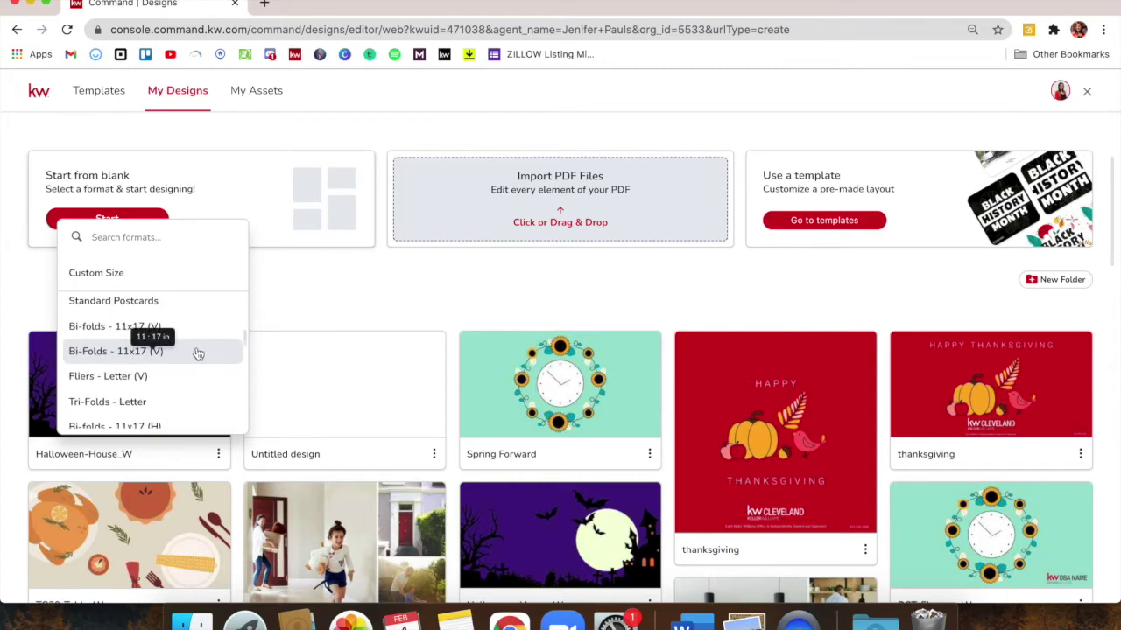
pyautogui.scroll(-1, 190, 346)
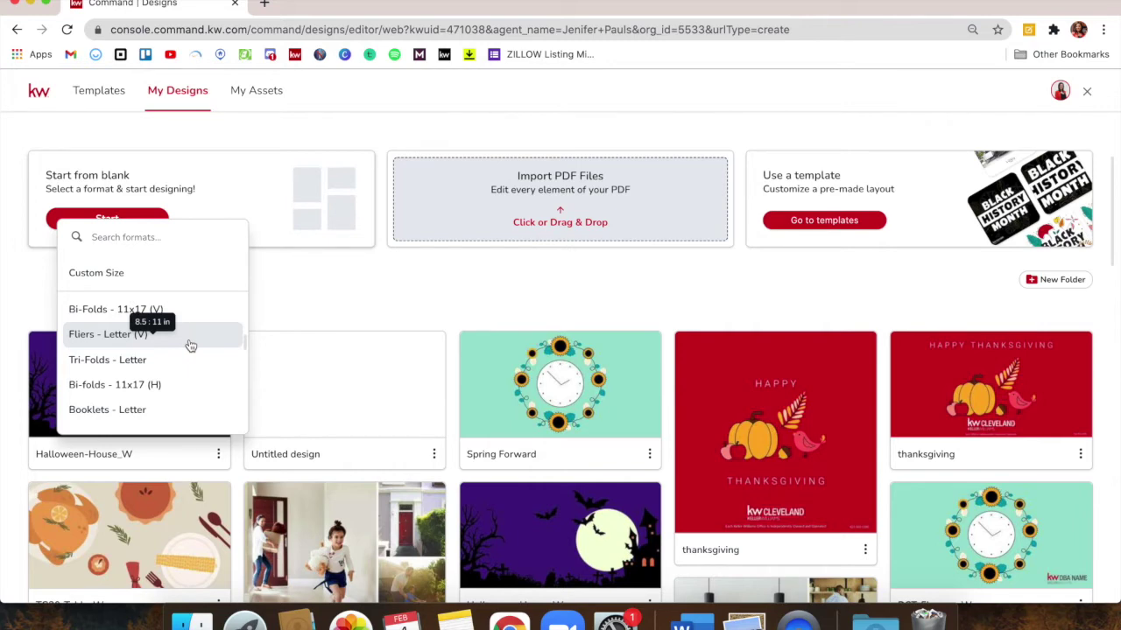
pyautogui.click(304, 290)
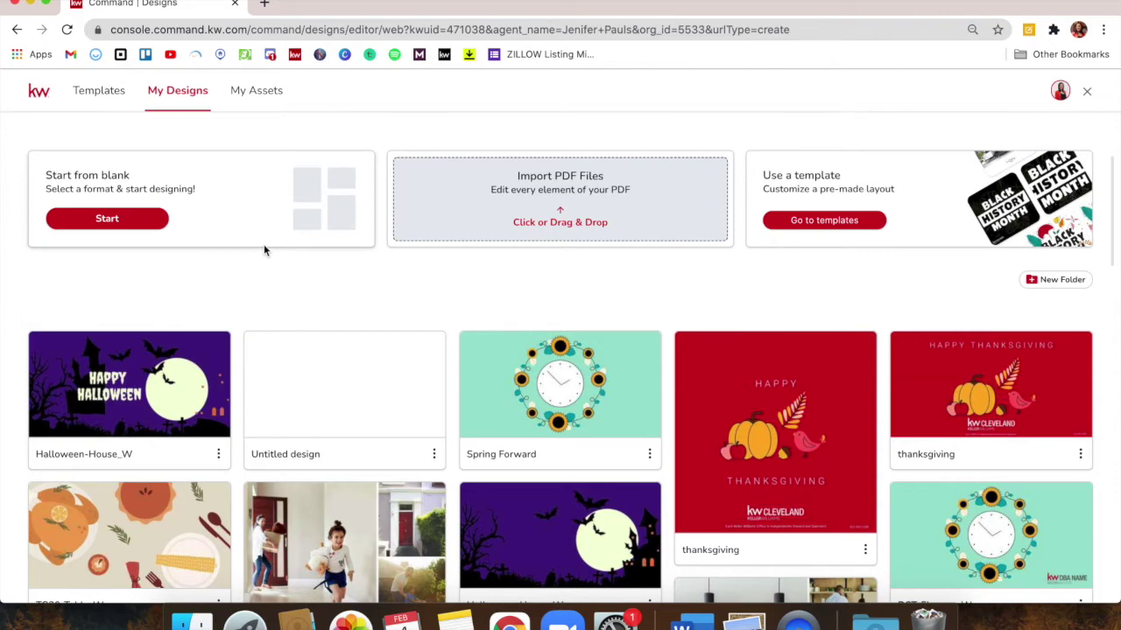
# Open My Assets on Colors & Fonts to view the four-colour Main Palette.
pyautogui.click(271, 106)
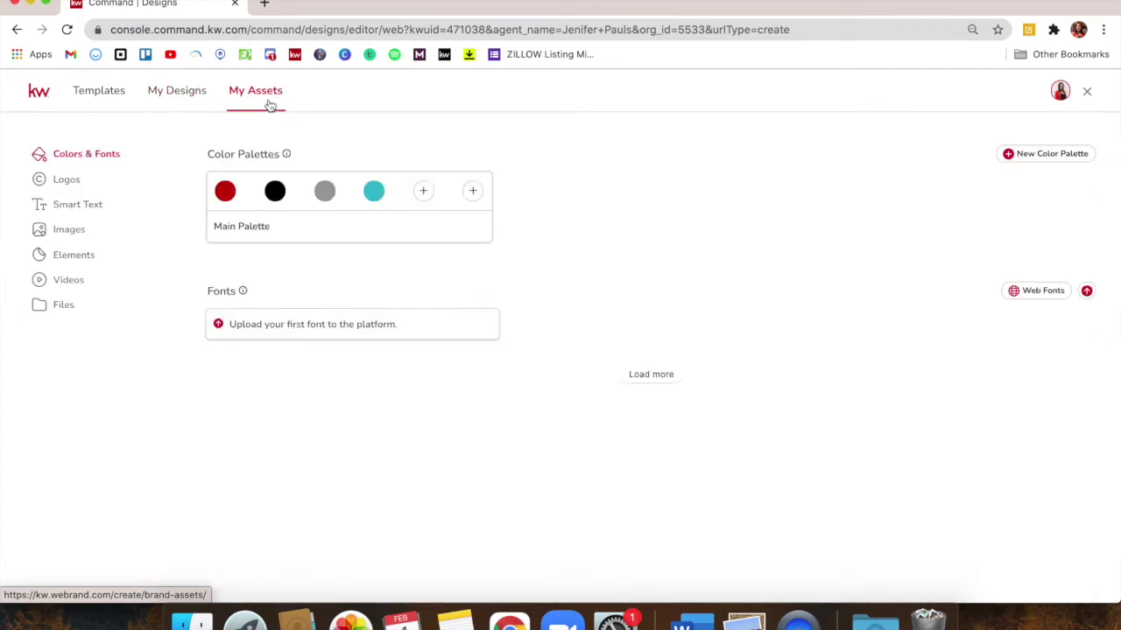
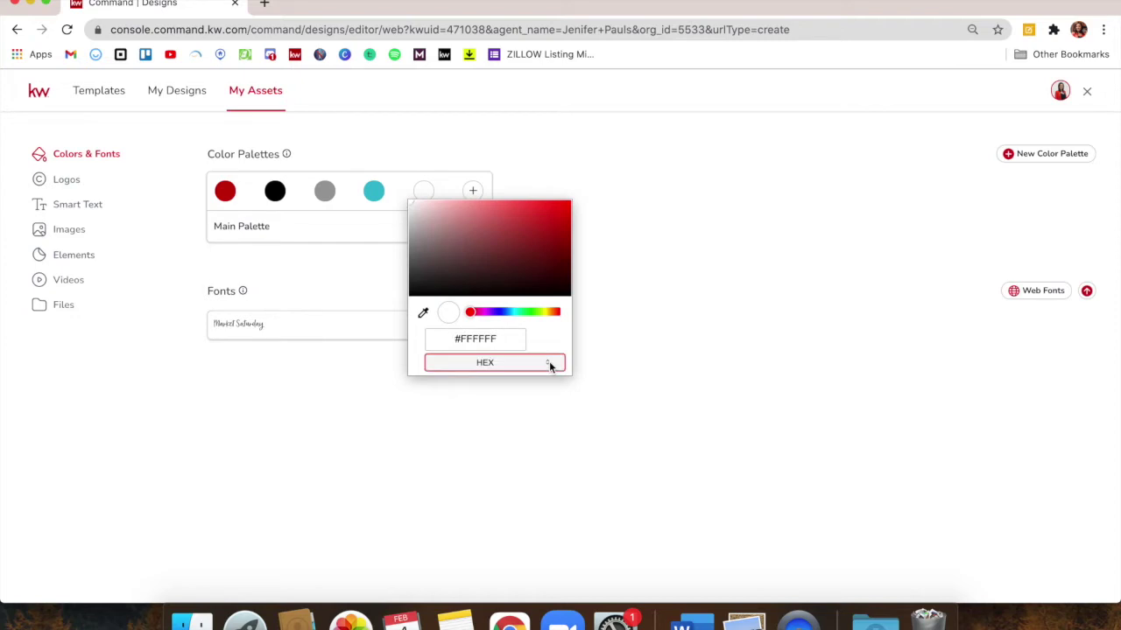
# Cycle the colour picker's readout through RGB, HSL and hex values.
pyautogui.click(552, 368)
pyautogui.click(554, 367)
pyautogui.click(553, 368)
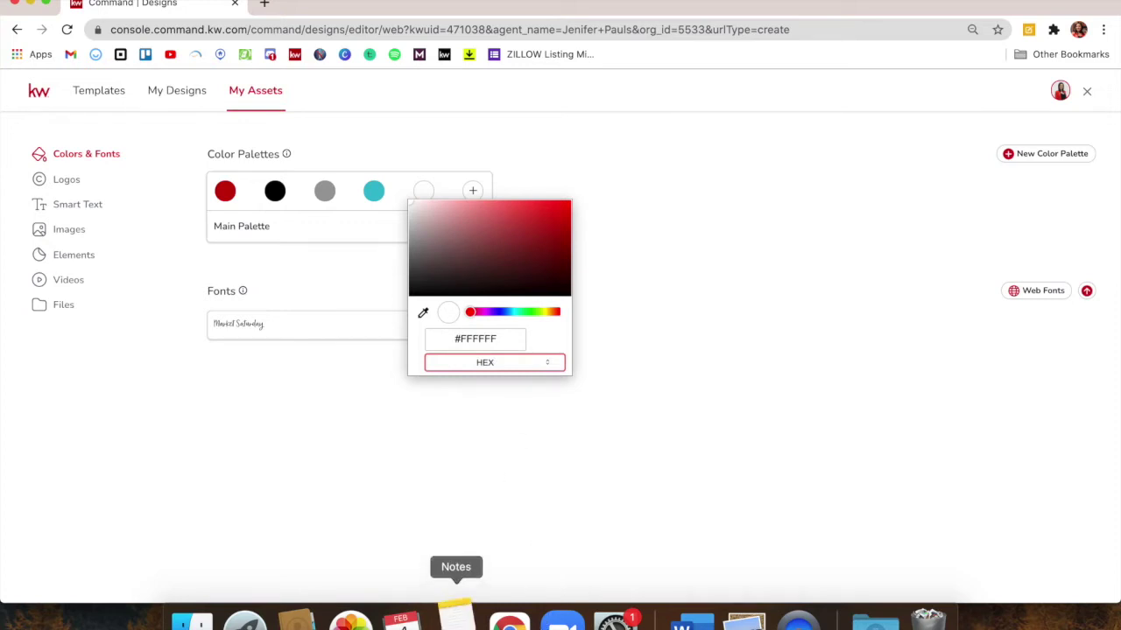
# Look up the red code CE011F in the KW COLOR PALETTE note, then return to the browser.
pyautogui.click(455, 620)
pyautogui.scroll(-10, 193, 352)
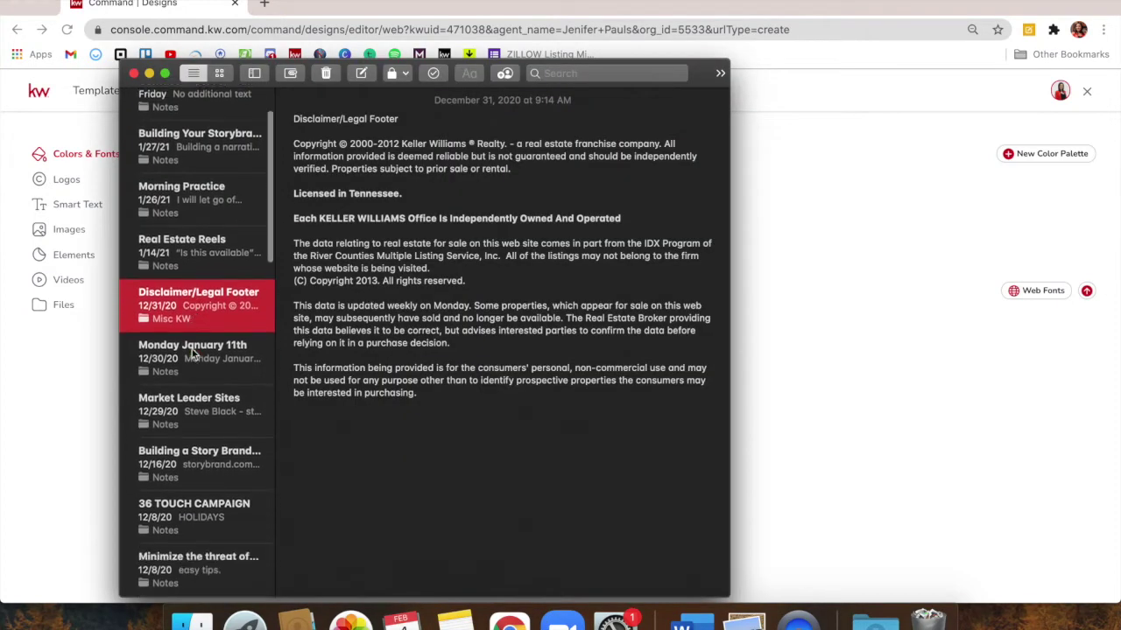
pyautogui.scroll(-8, 192, 350)
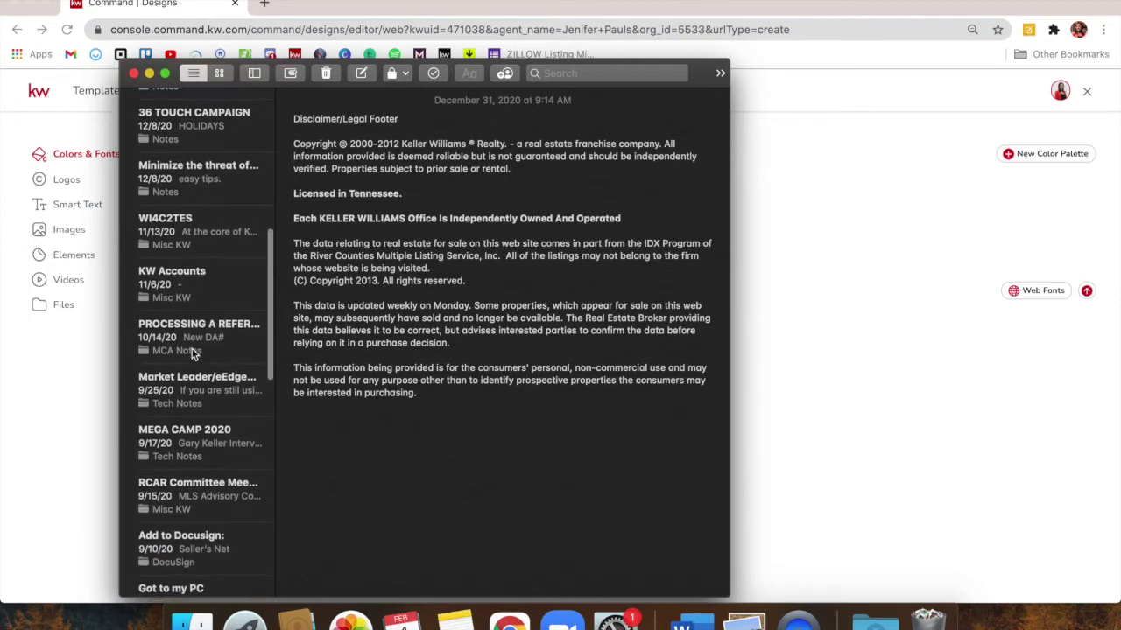
pyautogui.scroll(-5, 193, 354)
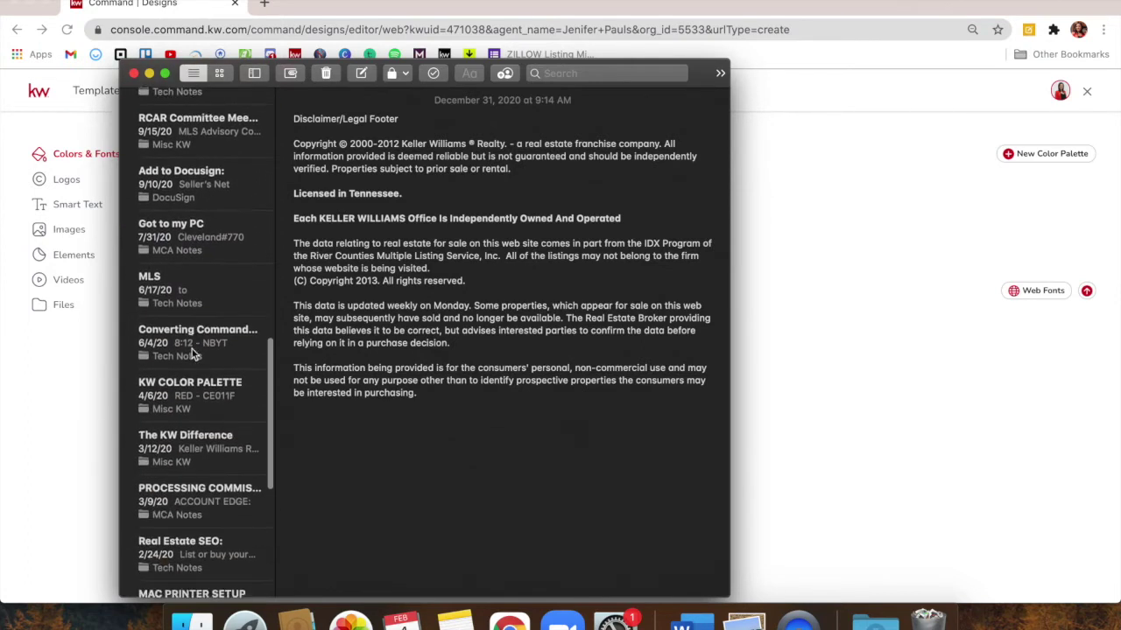
pyautogui.click(195, 361)
pyautogui.click(346, 142)
pyautogui.doubleClick(345, 143)
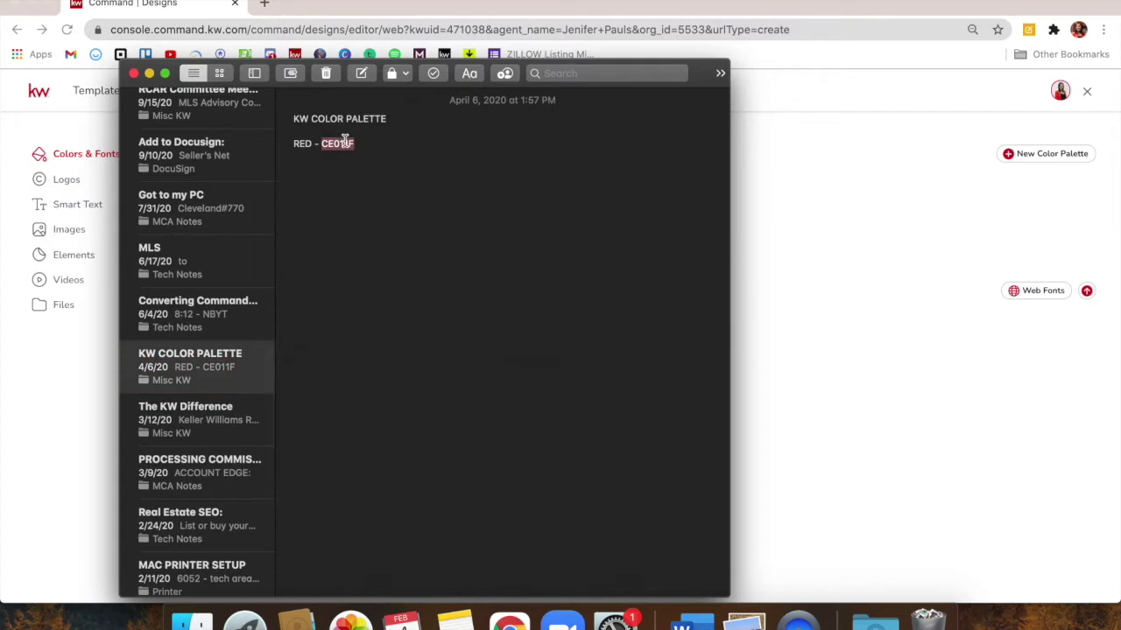
pyautogui.click(786, 156)
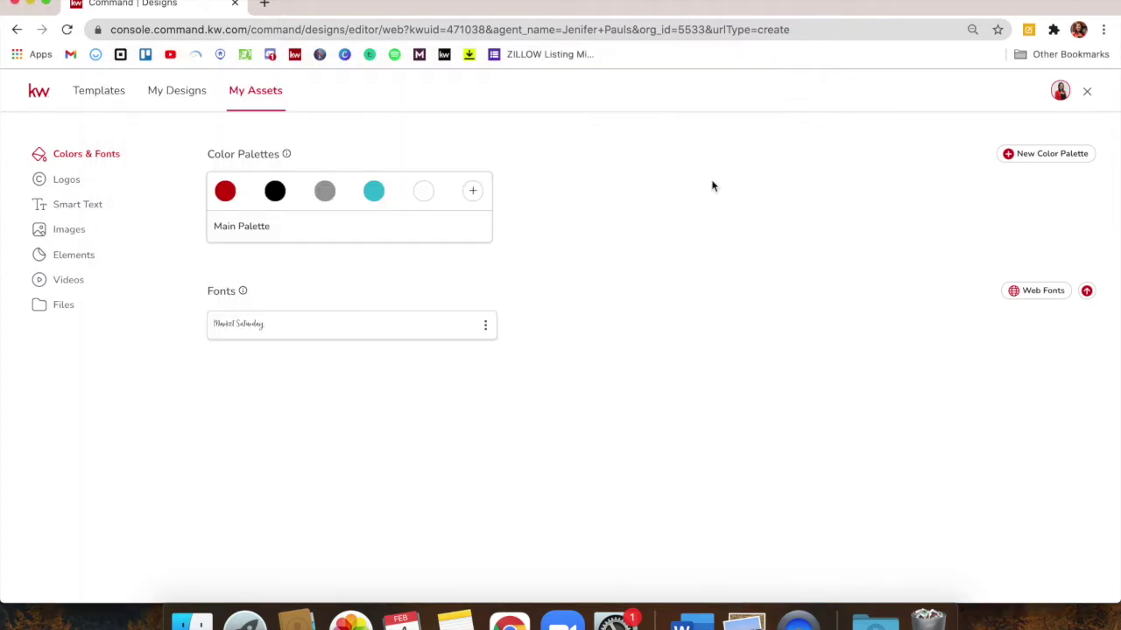
pyautogui.click(429, 192)
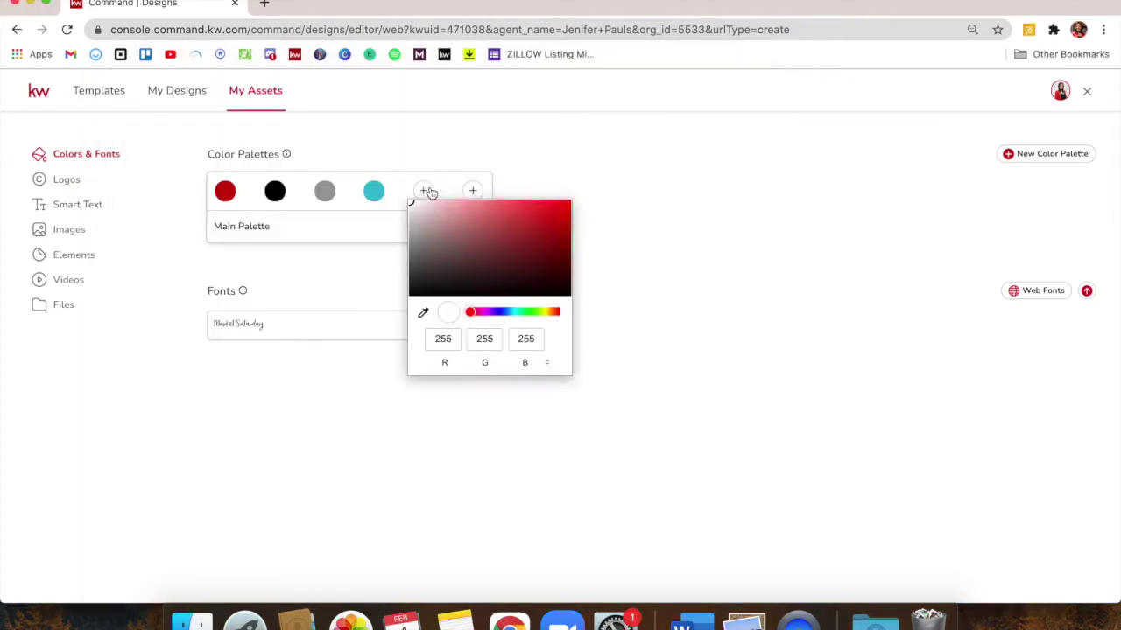
pyautogui.click(548, 363)
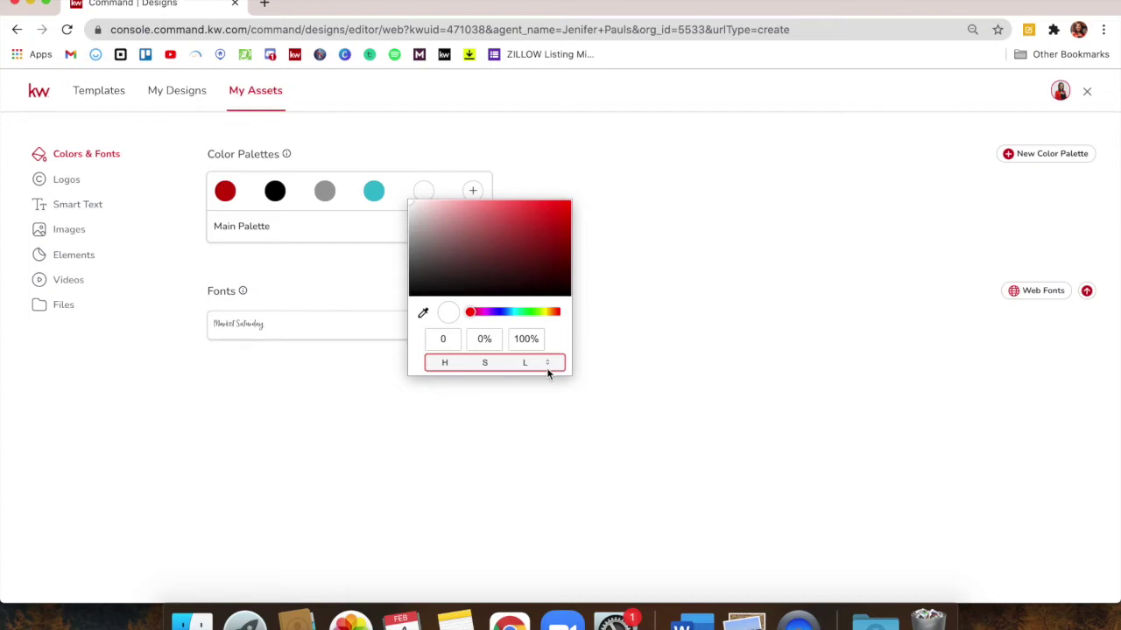
pyautogui.click(548, 364)
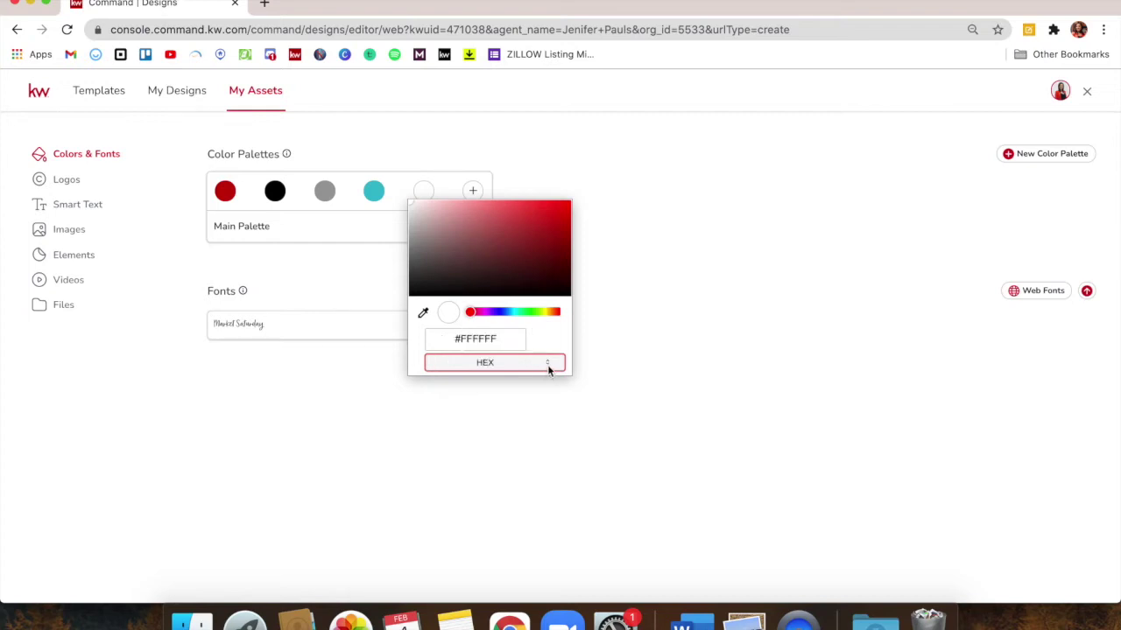
pyautogui.click(505, 340)
pyautogui.doubleClick(505, 340)
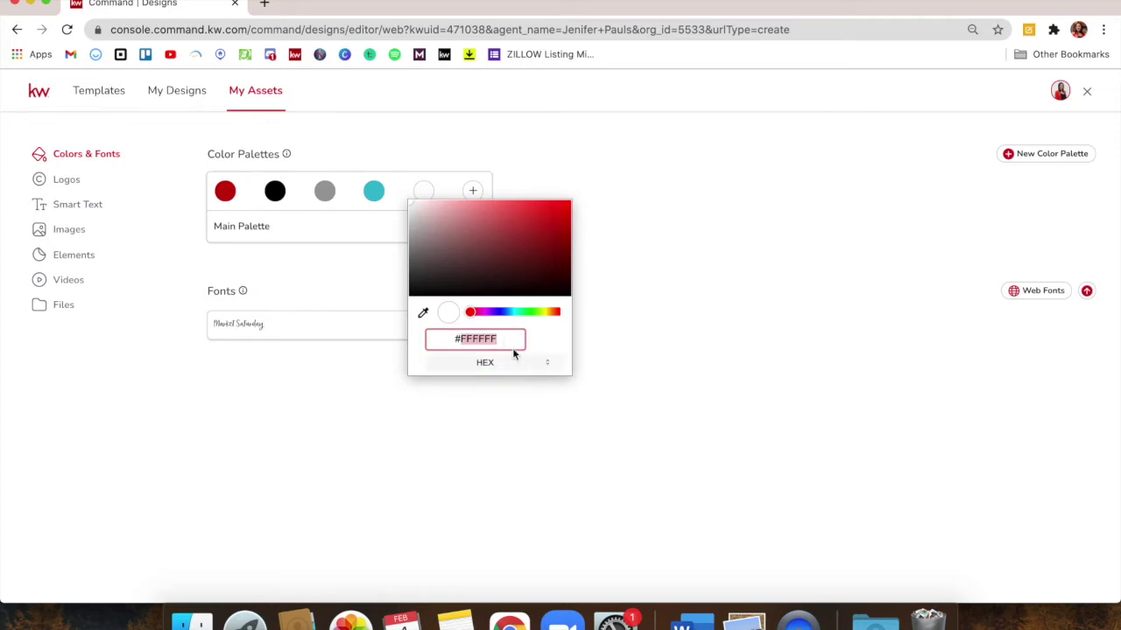
pyautogui.press('BackSpace')
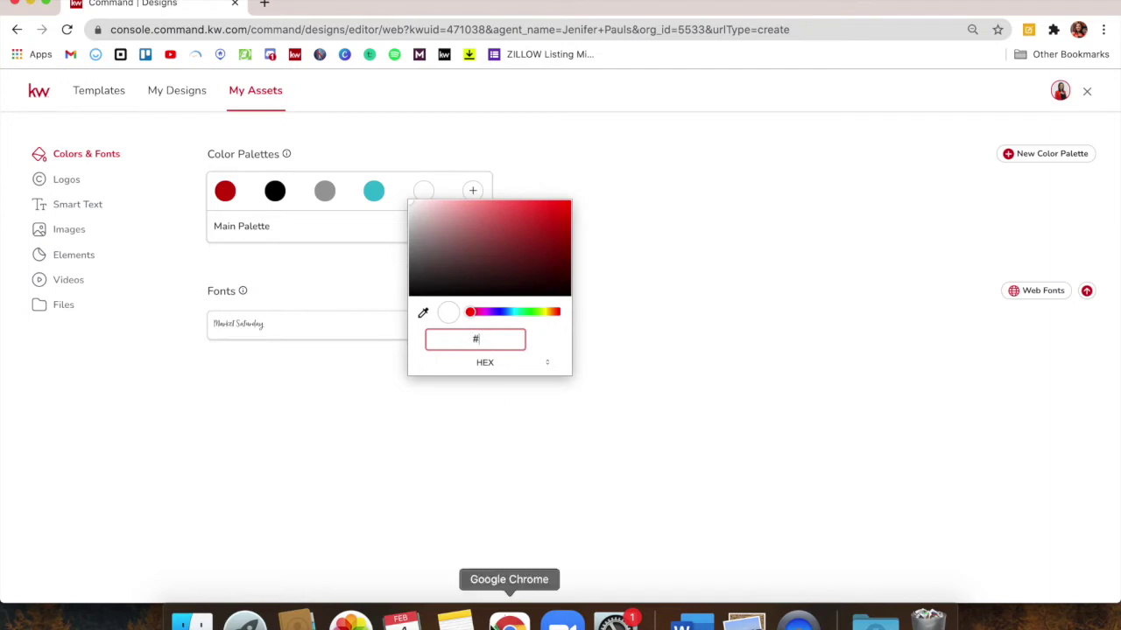
pyautogui.click(456, 622)
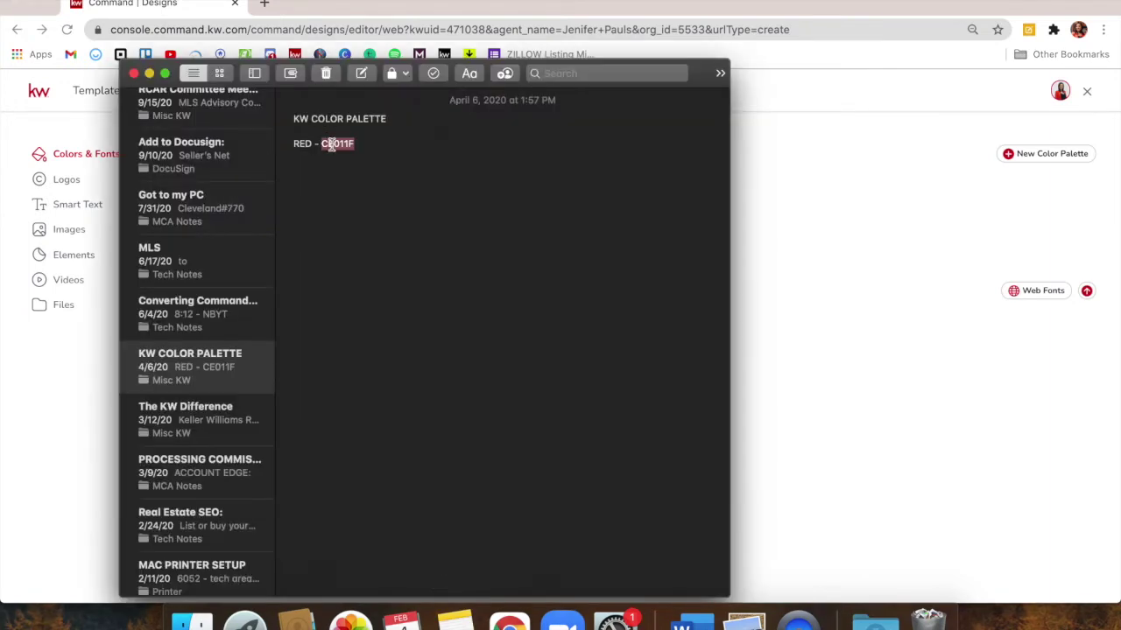
pyautogui.rightClick(331, 144)
pyautogui.click(360, 215)
pyautogui.click(776, 230)
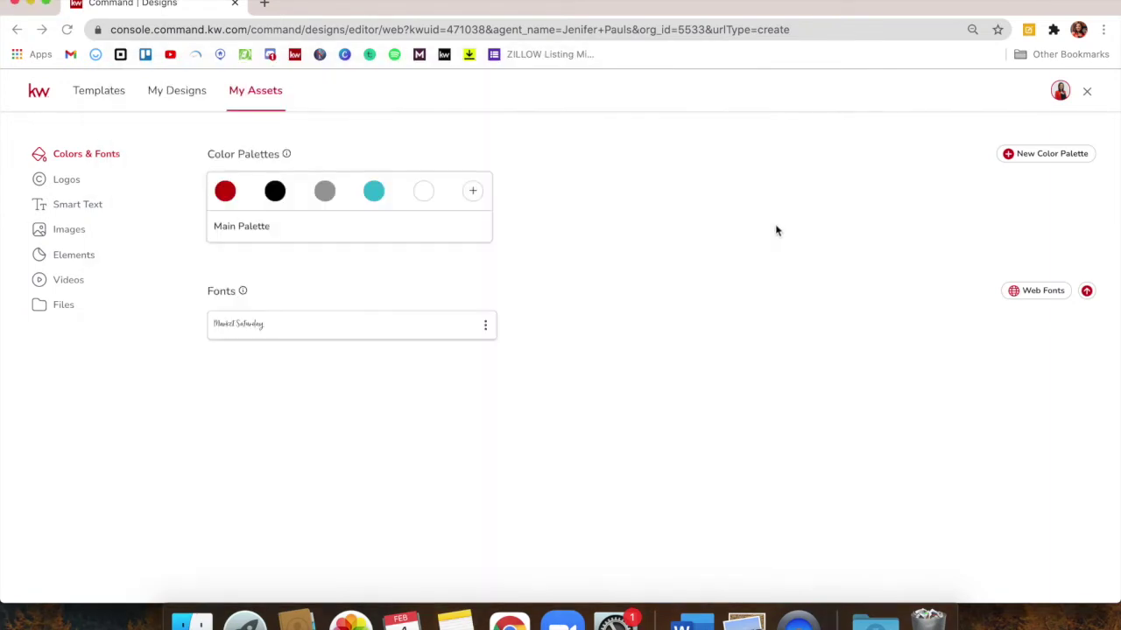
# Clear the white swatch's FFFFFF hex value and glance at the palette note.
pyautogui.click(422, 190)
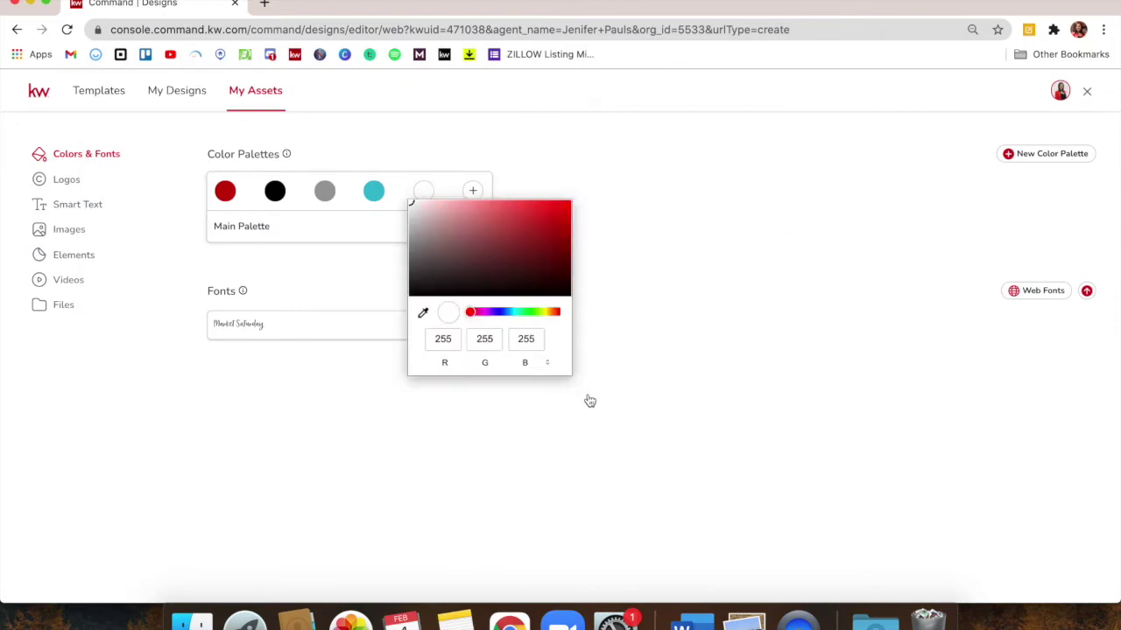
pyautogui.click(549, 360)
pyautogui.click(510, 343)
pyautogui.doubleClick(510, 346)
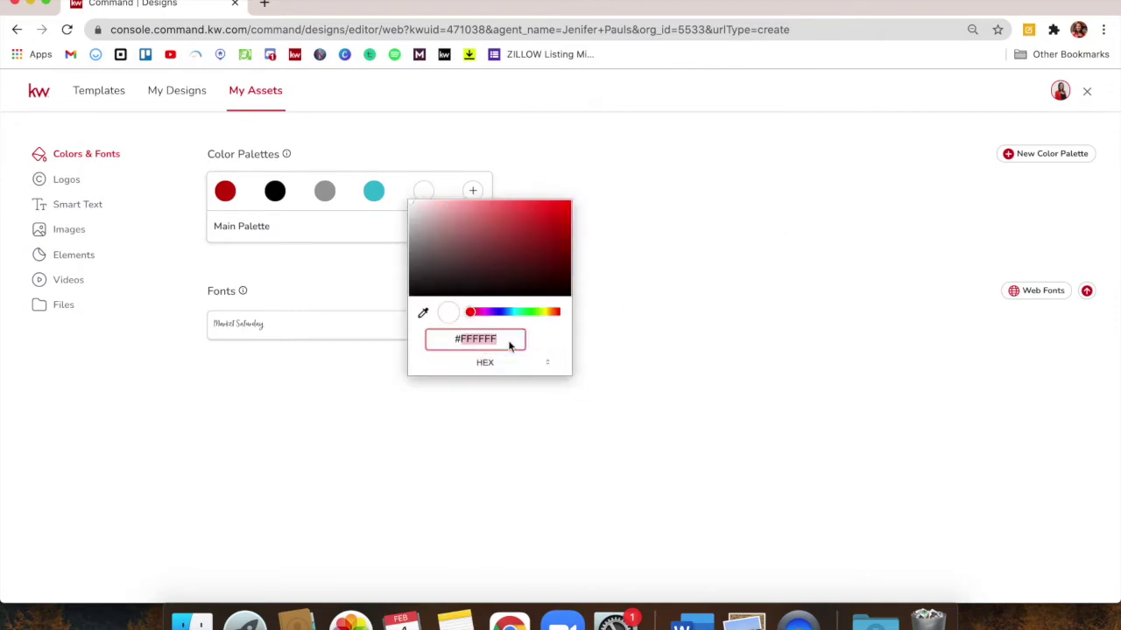
pyautogui.press('BackSpace')
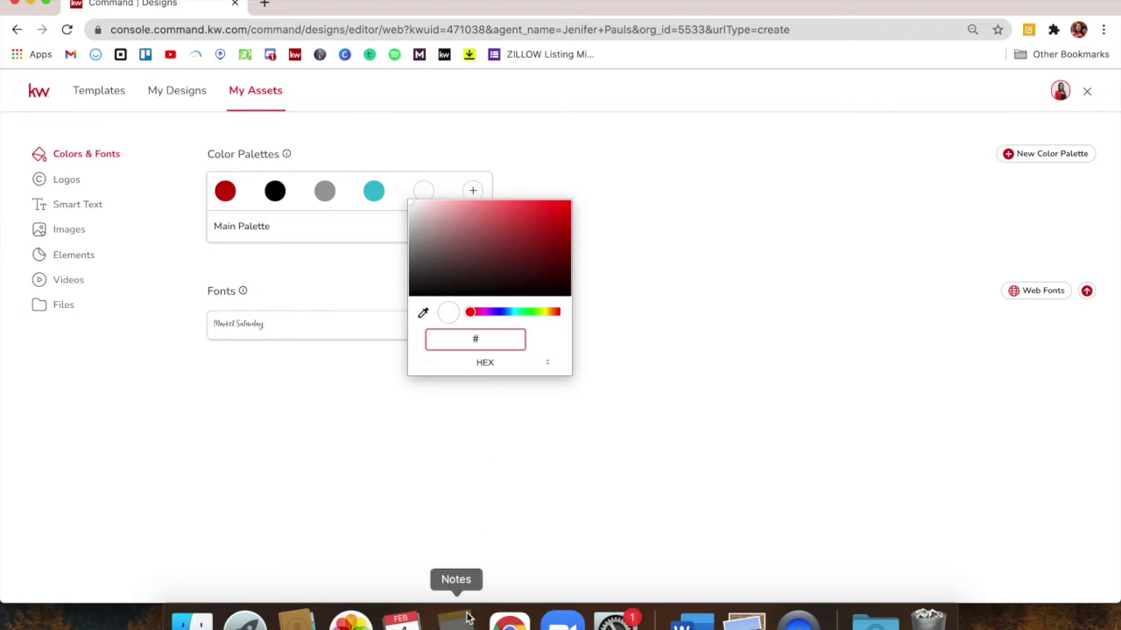
pyautogui.click(455, 620)
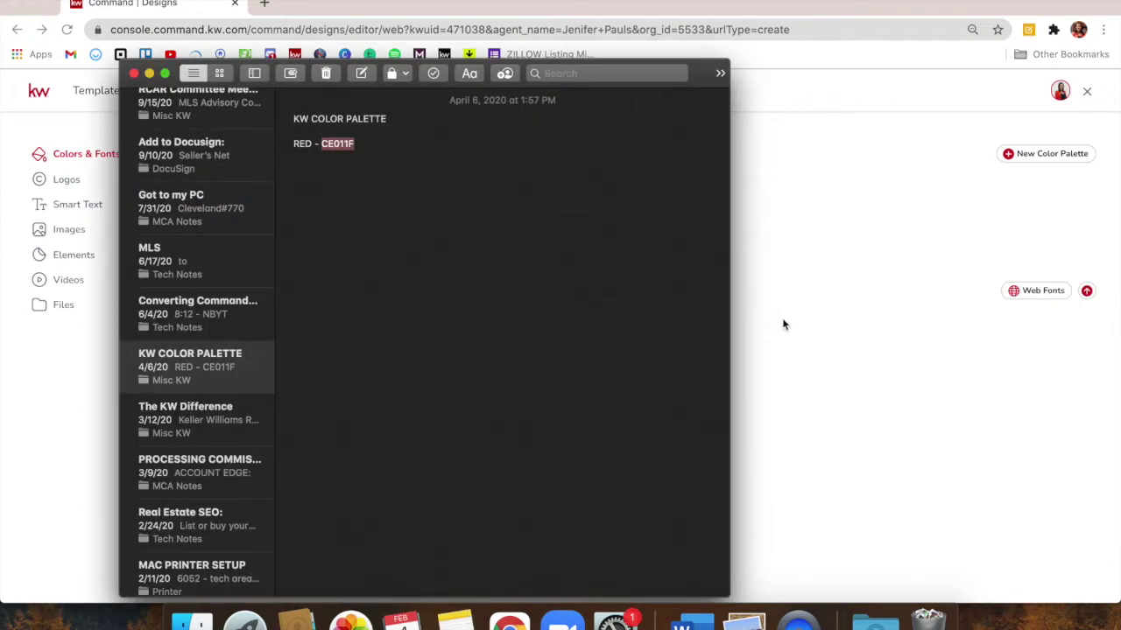
pyautogui.click(785, 322)
# Retype the swatch's hex value, which ends up as blue 000CE0.
pyautogui.click(421, 191)
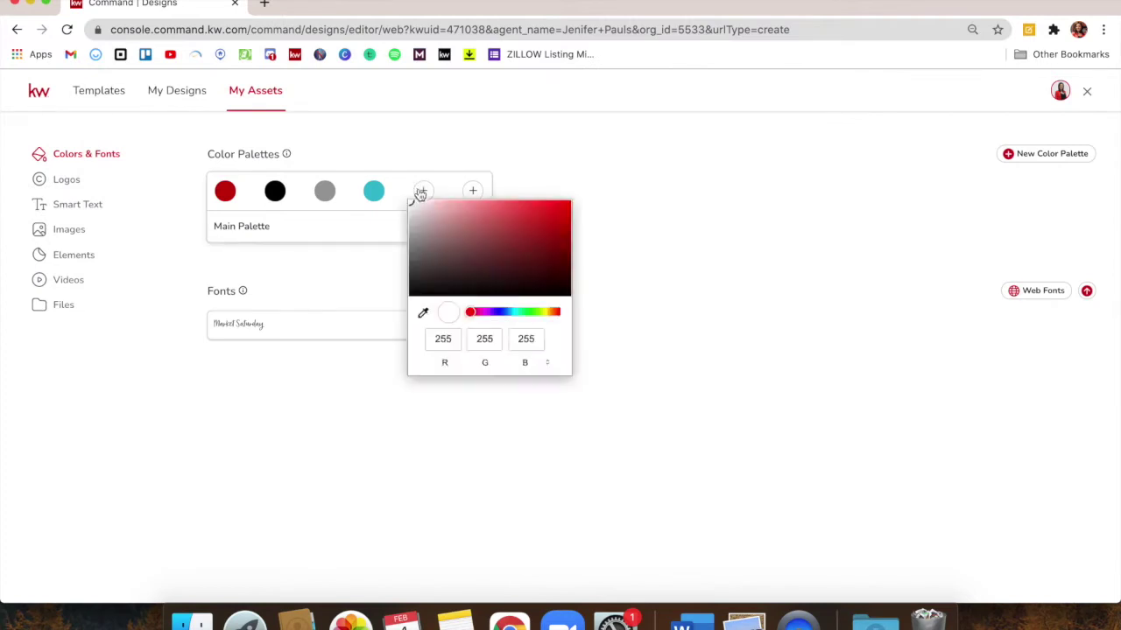
pyautogui.click(545, 361)
pyautogui.click(547, 361)
pyautogui.click(488, 341)
pyautogui.doubleClick(488, 341)
pyautogui.press('Up')
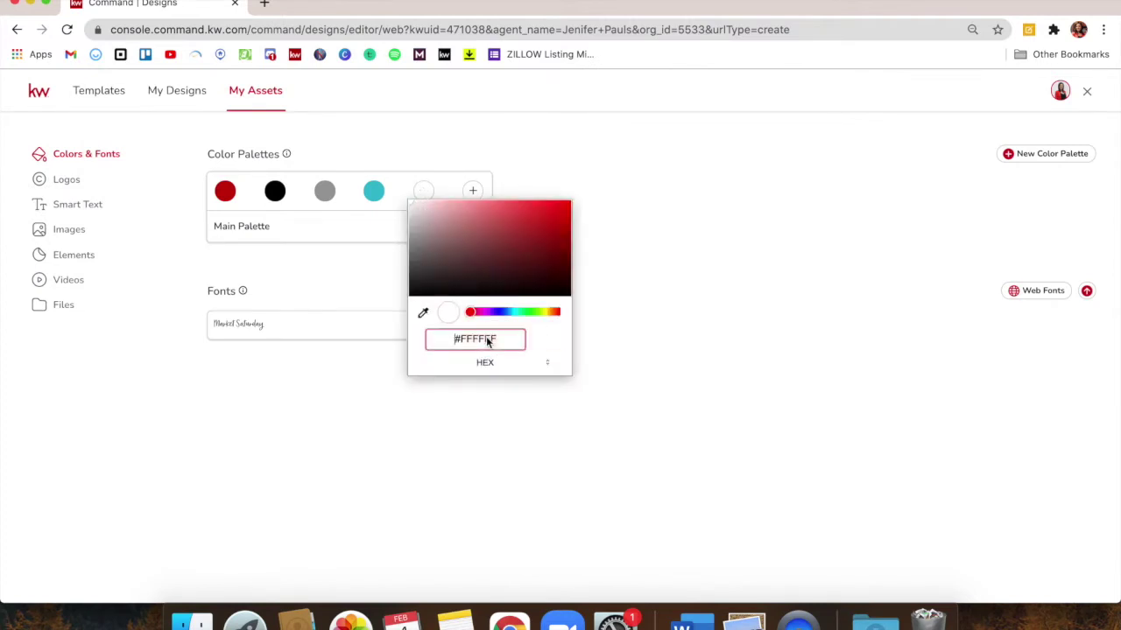
pyautogui.doubleClick(487, 340)
pyautogui.write('C0')
pyautogui.press('BackSpace')
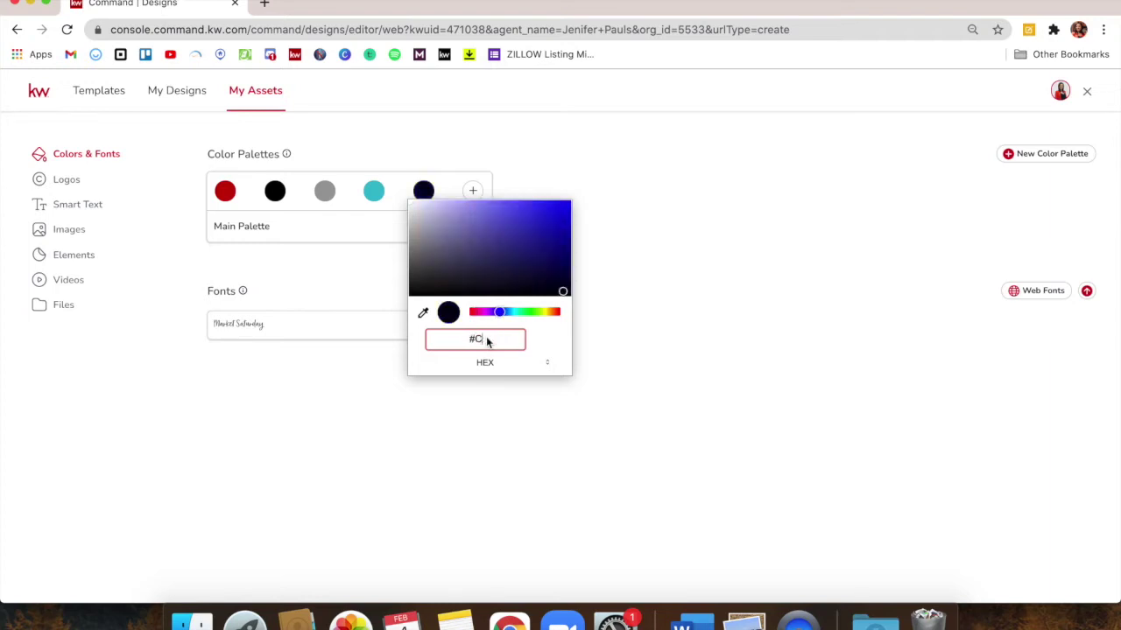
pyautogui.write('E0')
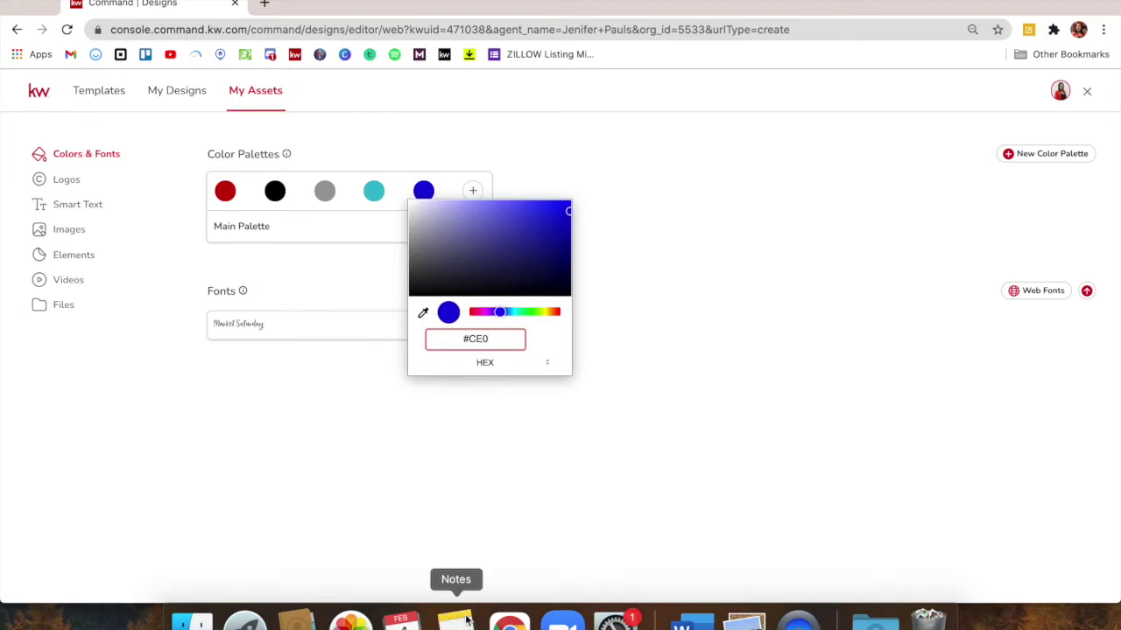
# Change the swatch hex to KW red CE011F, verify it against the palette note, then close Notes.
pyautogui.click(455, 621)
pyautogui.click(788, 289)
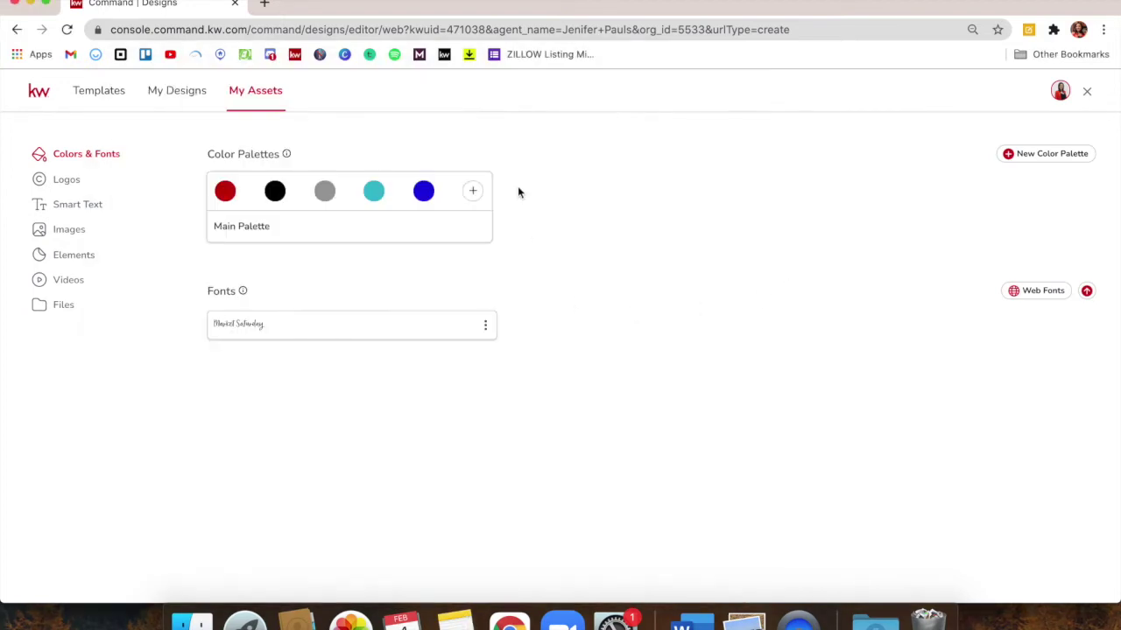
pyautogui.click(425, 190)
pyautogui.click(546, 361)
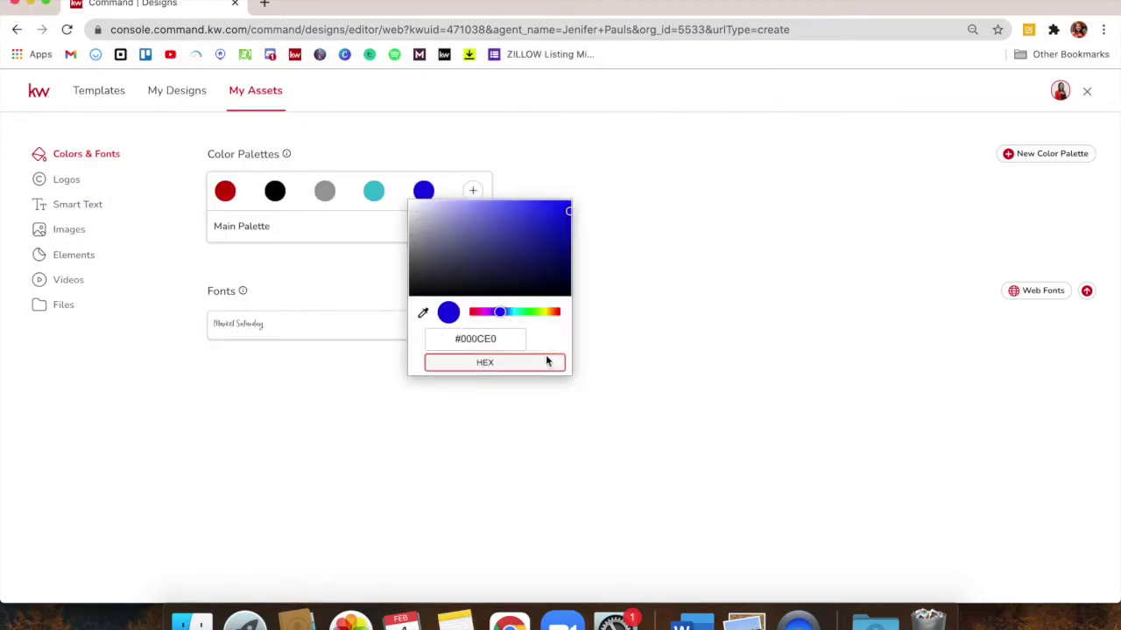
pyautogui.doubleClick(512, 342)
pyautogui.write('C')
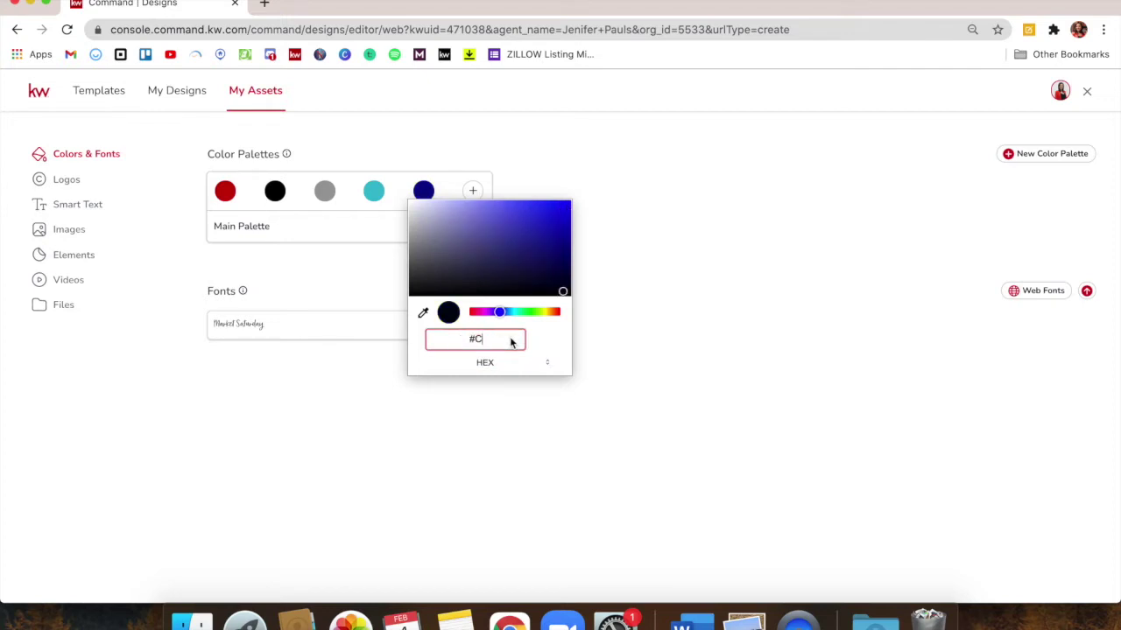
pyautogui.write('E011F')
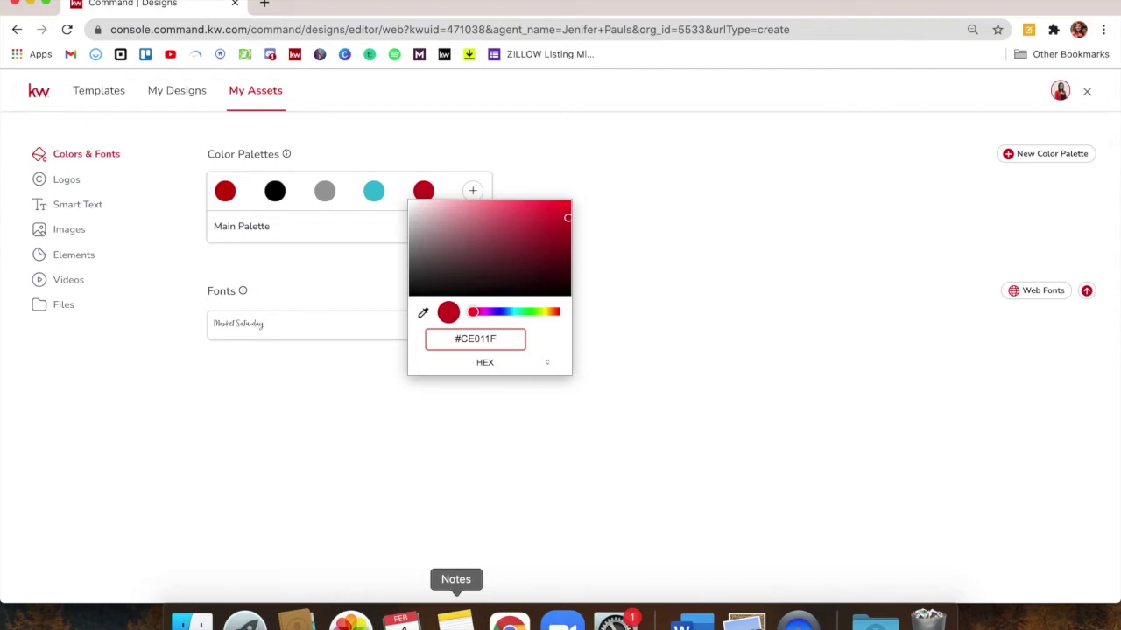
pyautogui.click(455, 620)
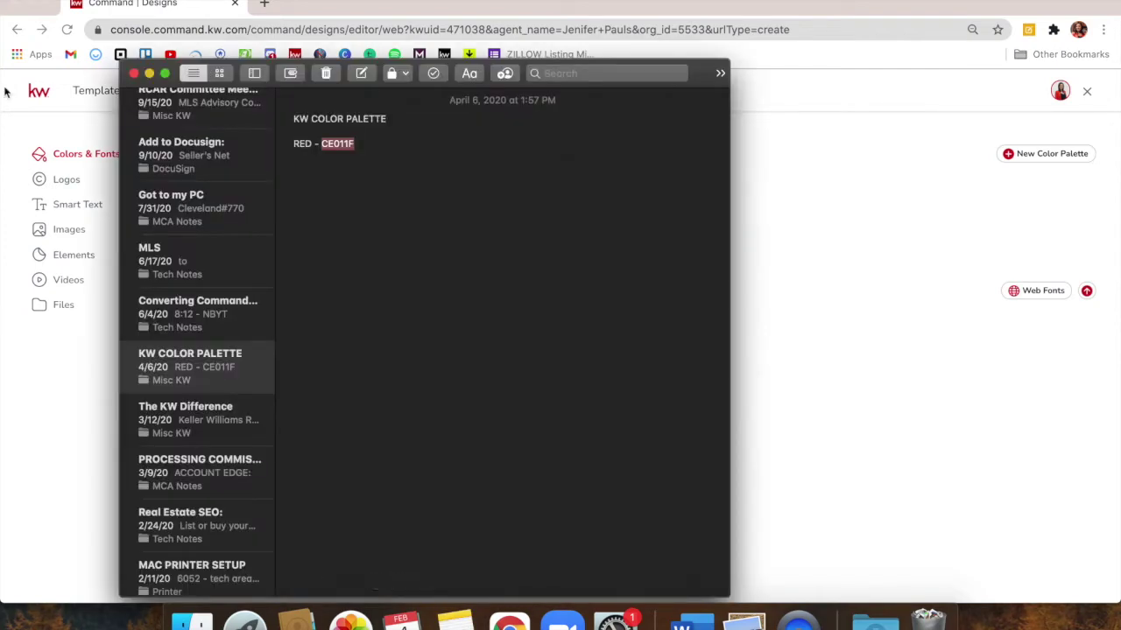
pyautogui.click(133, 73)
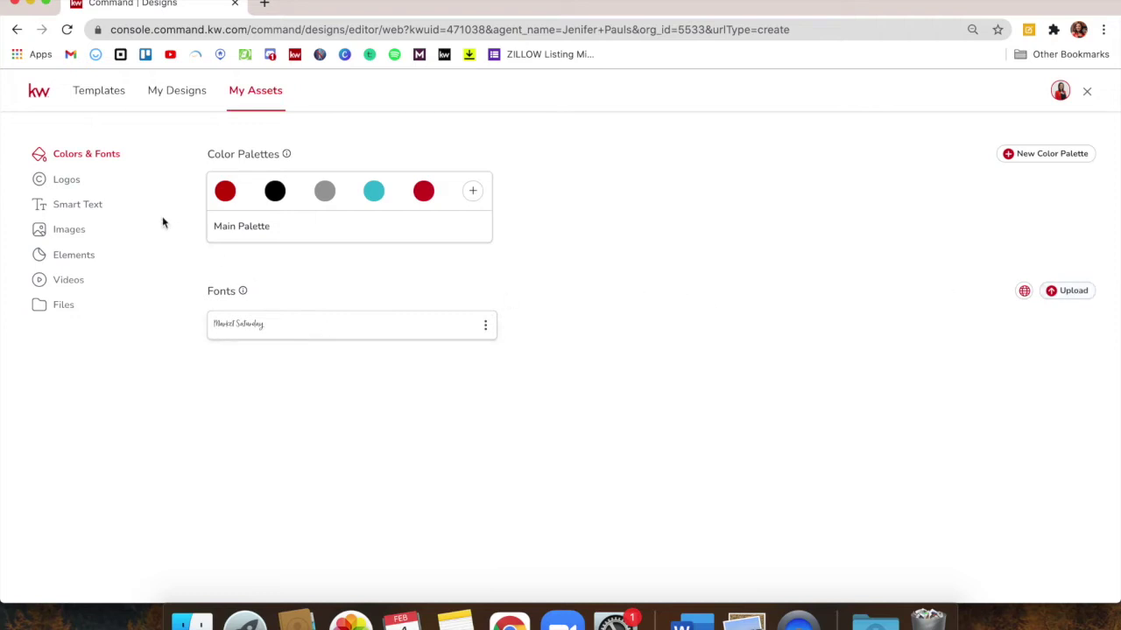
# Show the Logos library in My Assets with its six KW Cleveland logos.
pyautogui.click(102, 192)
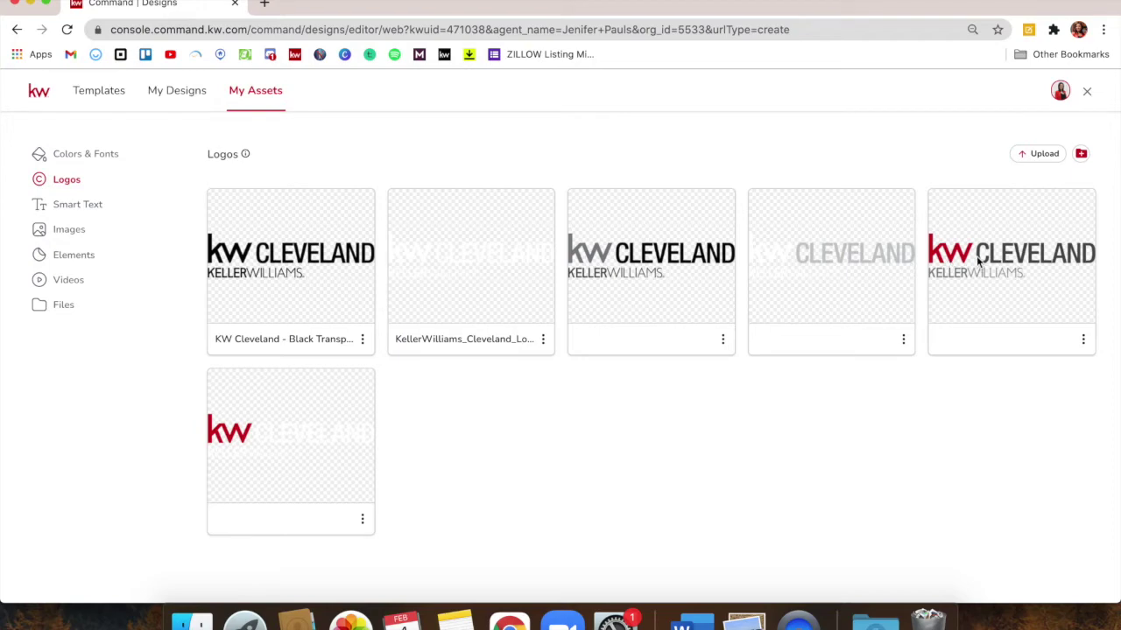
pyautogui.click(1045, 154)
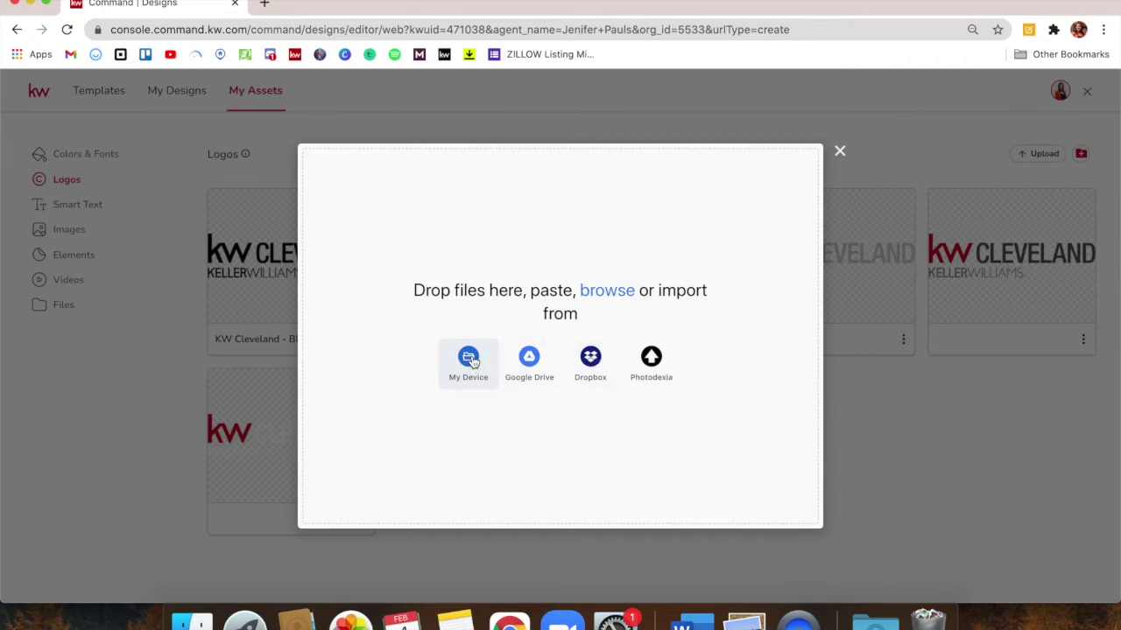
pyautogui.click(470, 359)
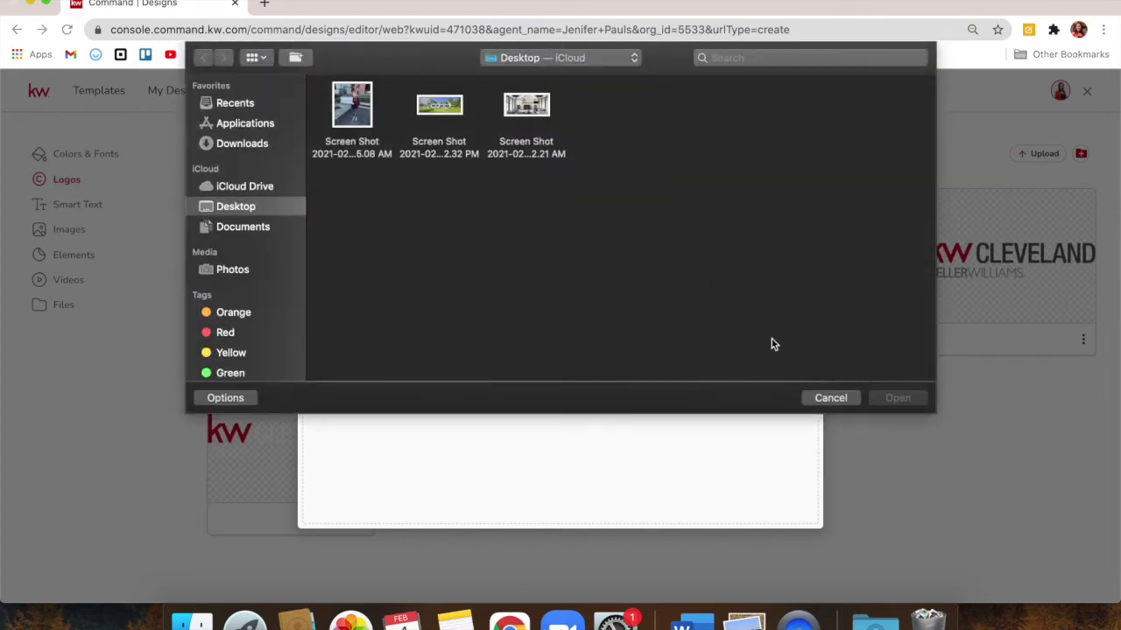
pyautogui.click(815, 395)
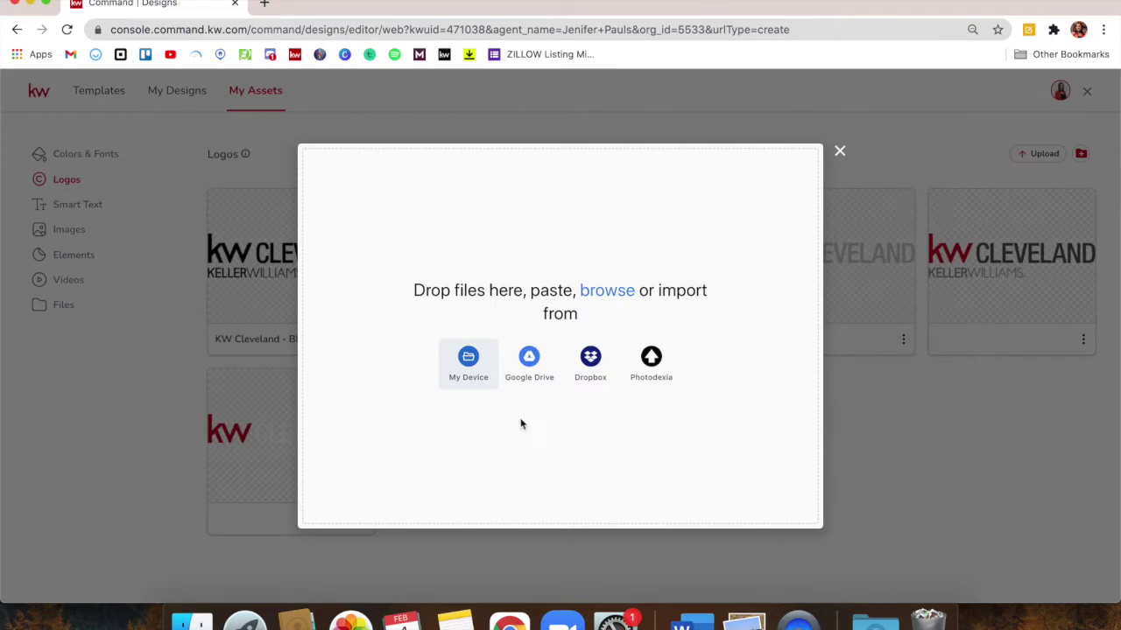
pyautogui.click(477, 380)
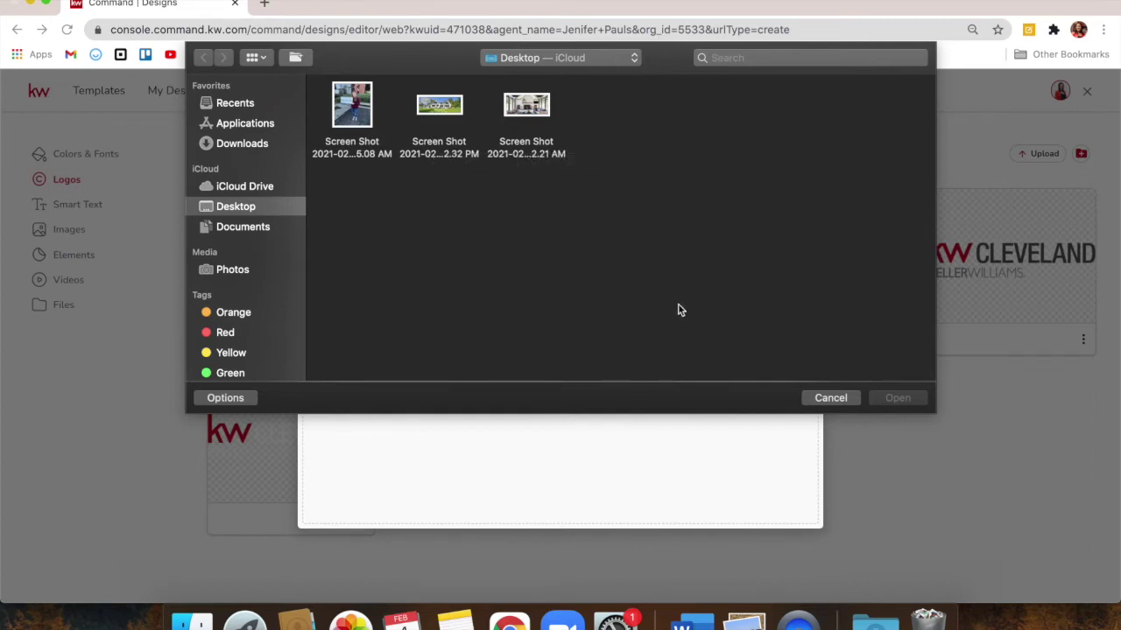
pyautogui.click(839, 399)
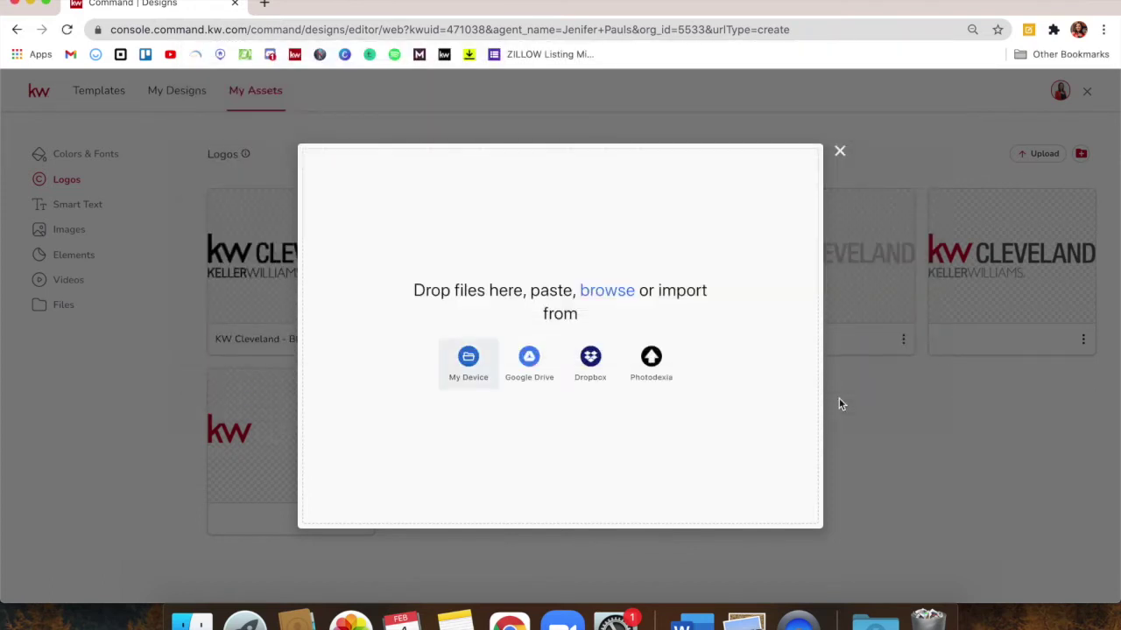
pyautogui.click(838, 150)
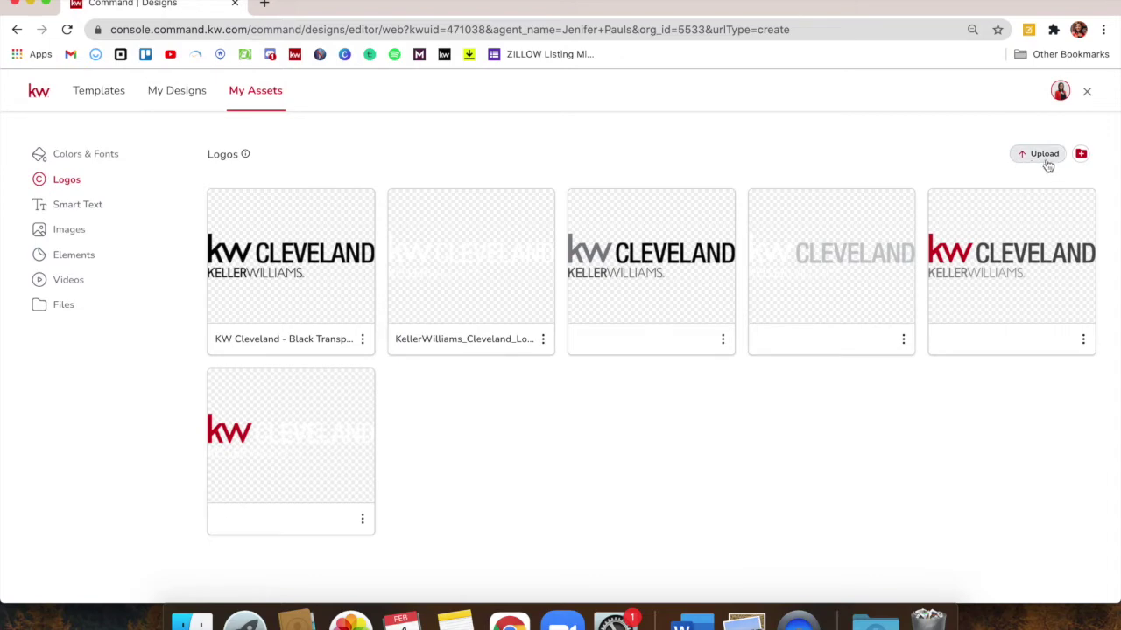
# Cancel the logo upload window, then bring up the third logo's options menu.
pyautogui.click(1045, 156)
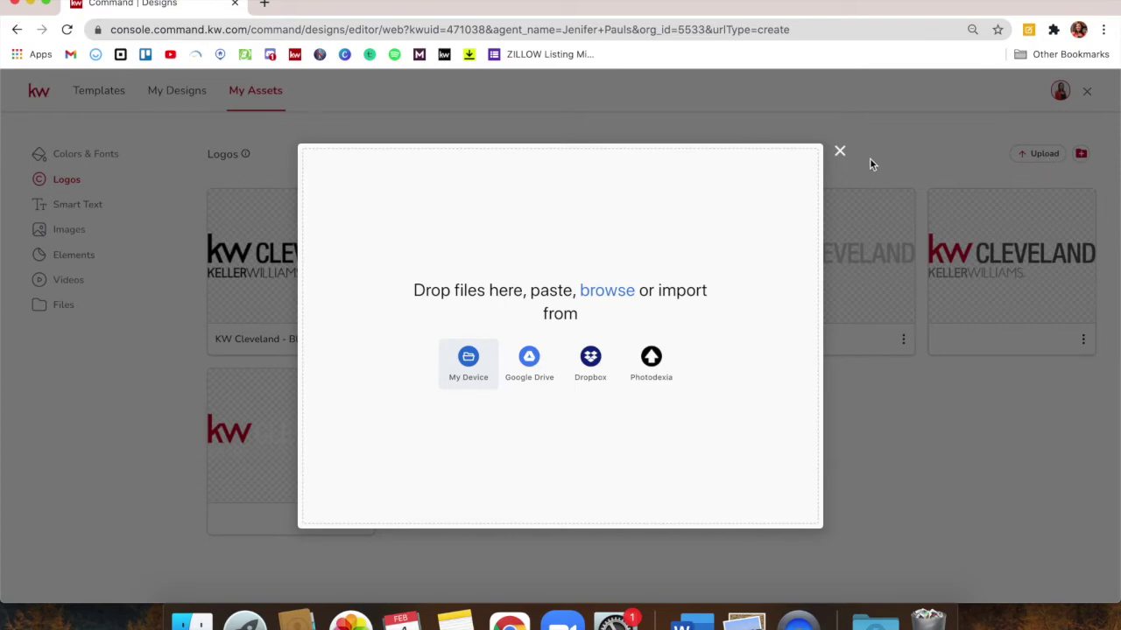
pyautogui.click(839, 153)
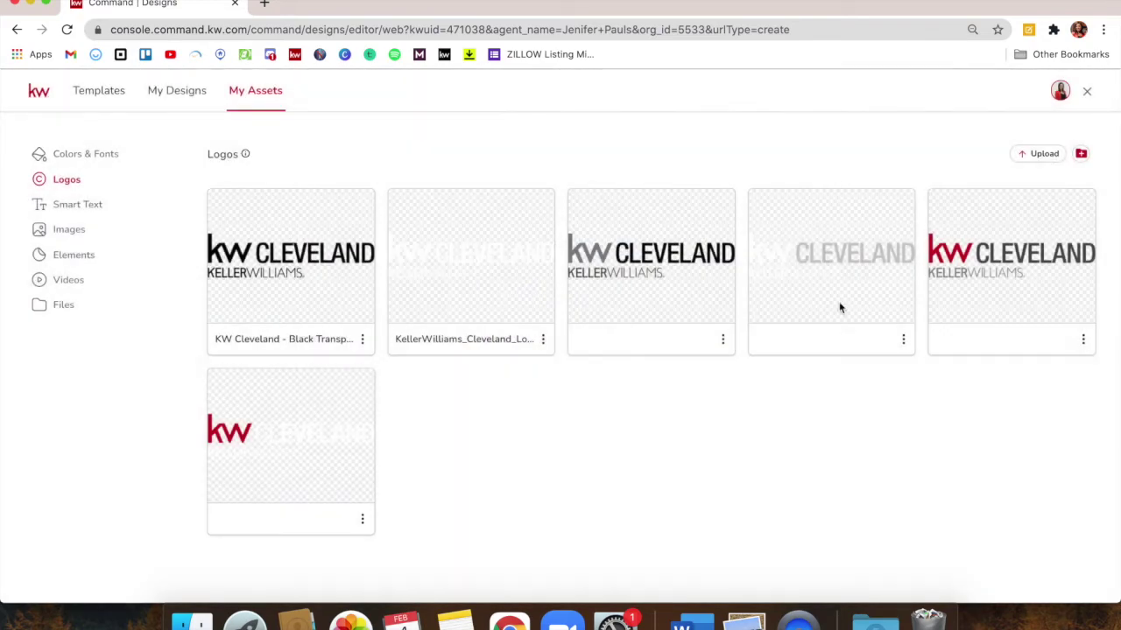
pyautogui.click(722, 339)
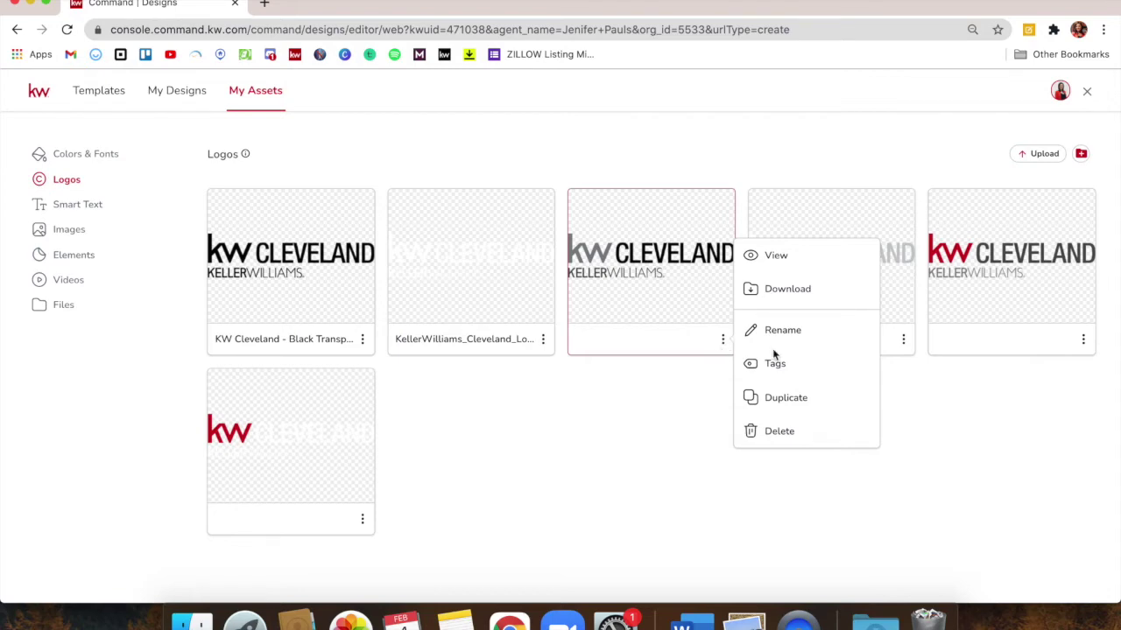
# Check and dismiss the logo option menus, then switch My Assets to Smart Text fields.
pyautogui.click(596, 496)
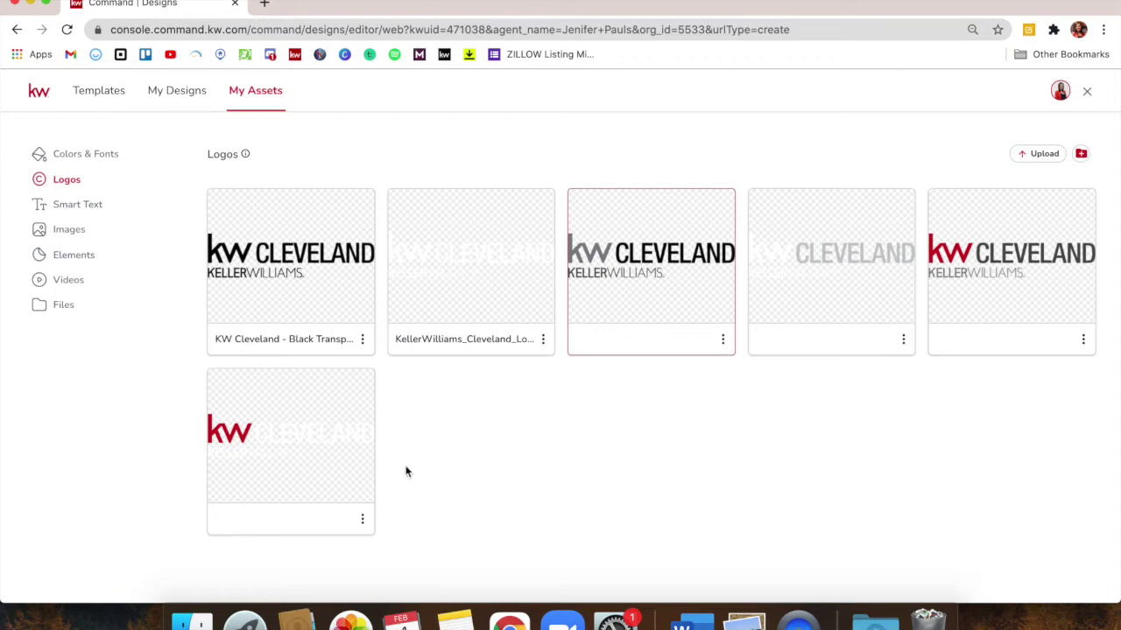
pyautogui.click(361, 339)
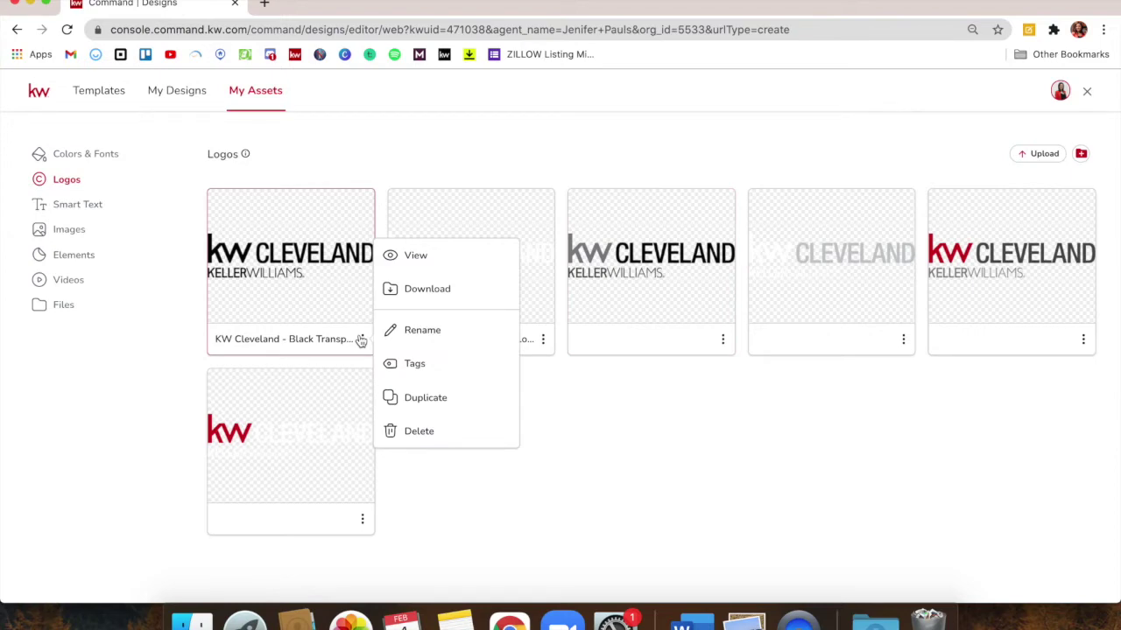
pyautogui.click(658, 364)
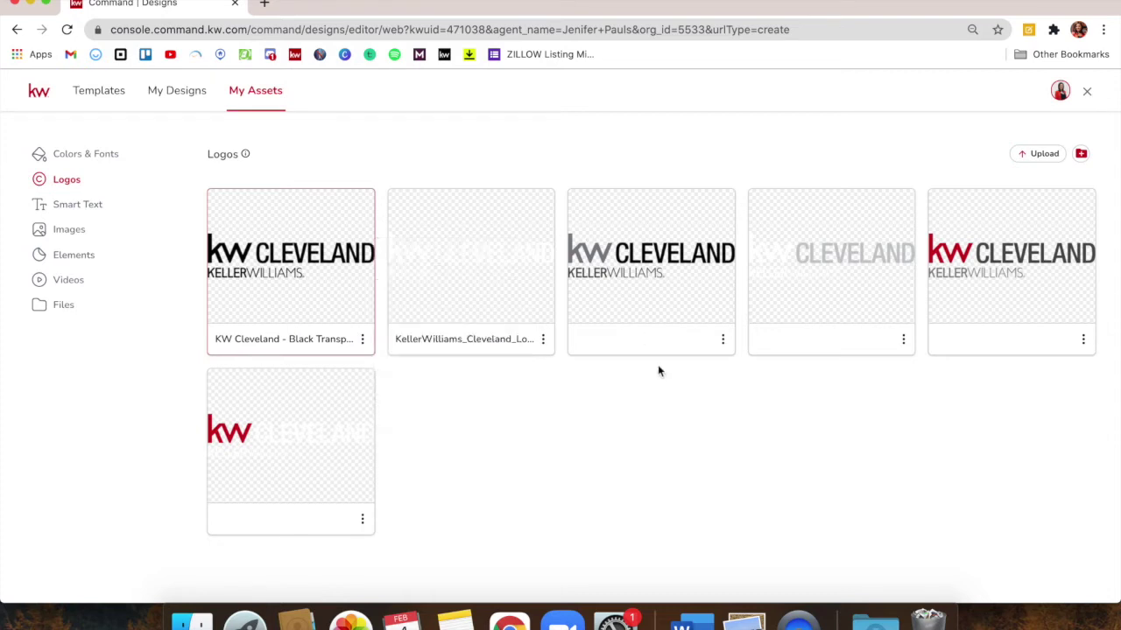
pyautogui.click(111, 218)
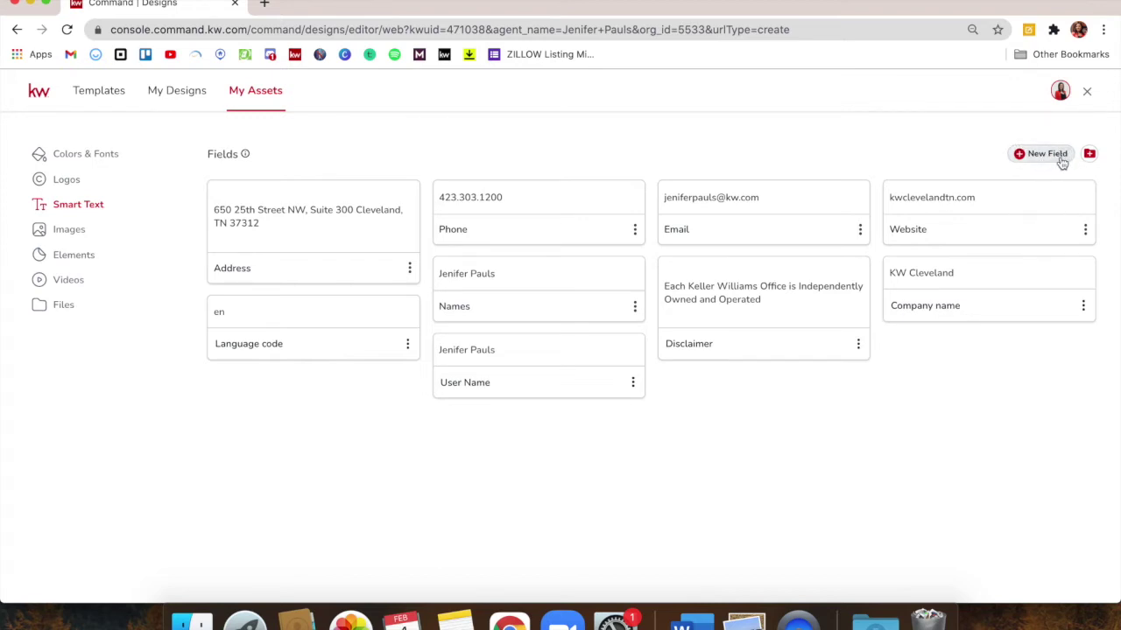
# Add a Facebook Smart Text field and save it with no value entered.
pyautogui.click(1060, 156)
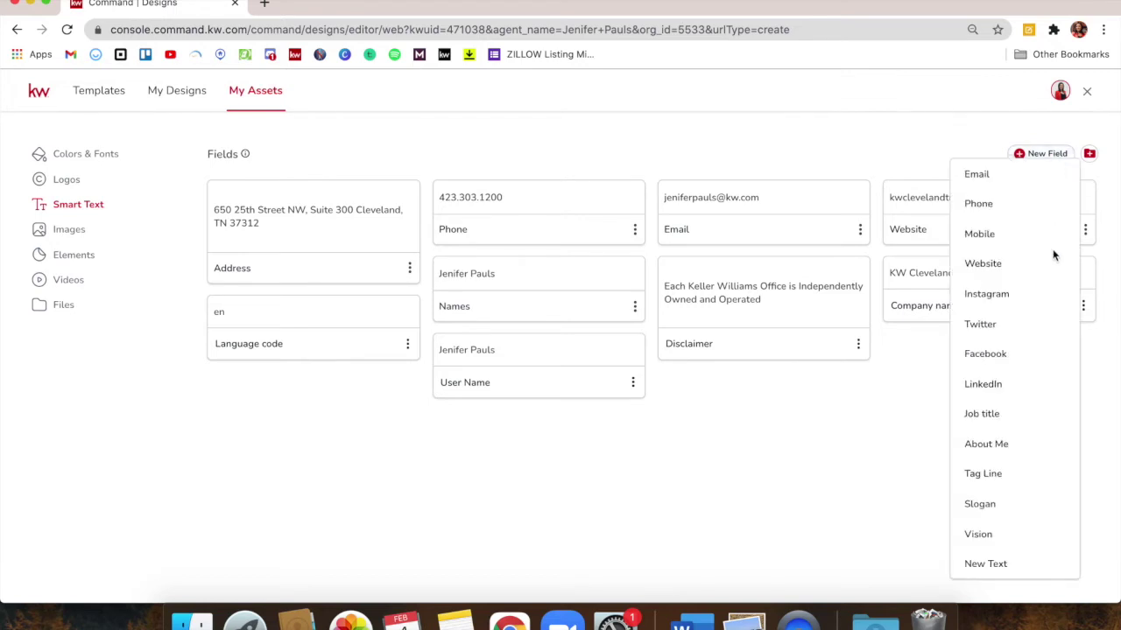
pyautogui.click(1038, 364)
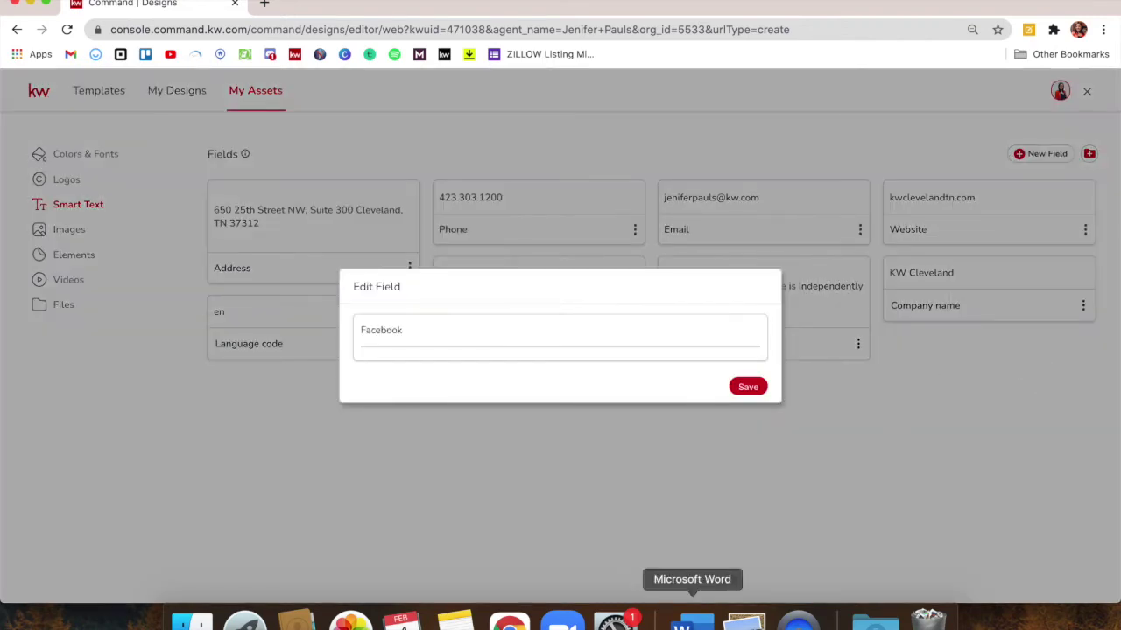
pyautogui.click(749, 388)
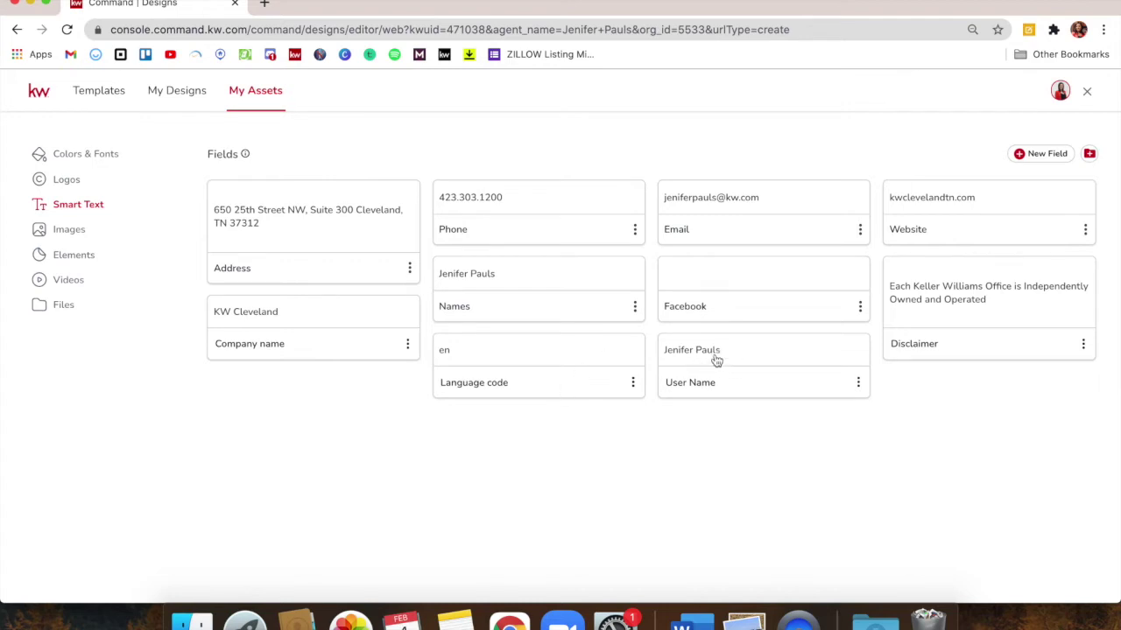
pyautogui.click(409, 268)
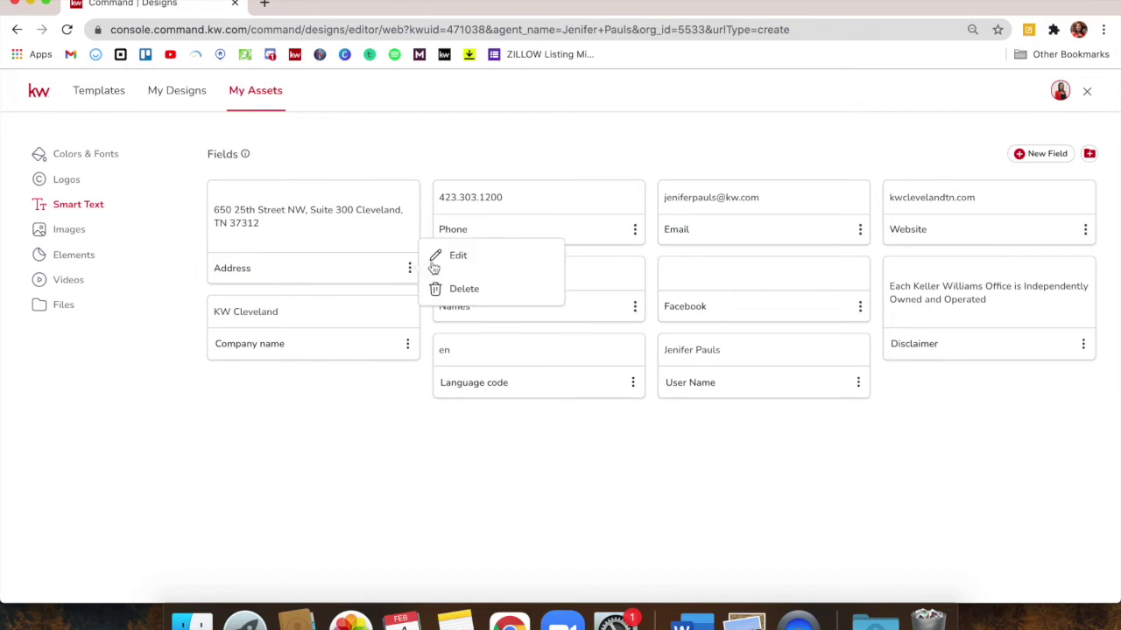
pyautogui.click(447, 257)
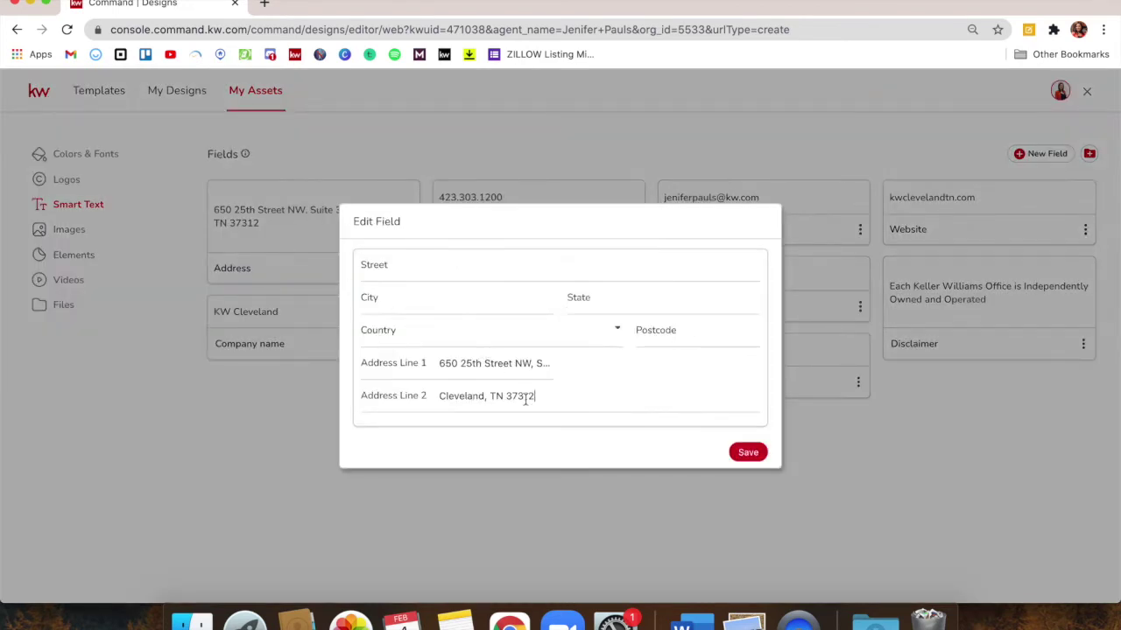
pyautogui.press('BackSpace')
pyautogui.write('1')
pyautogui.click(755, 454)
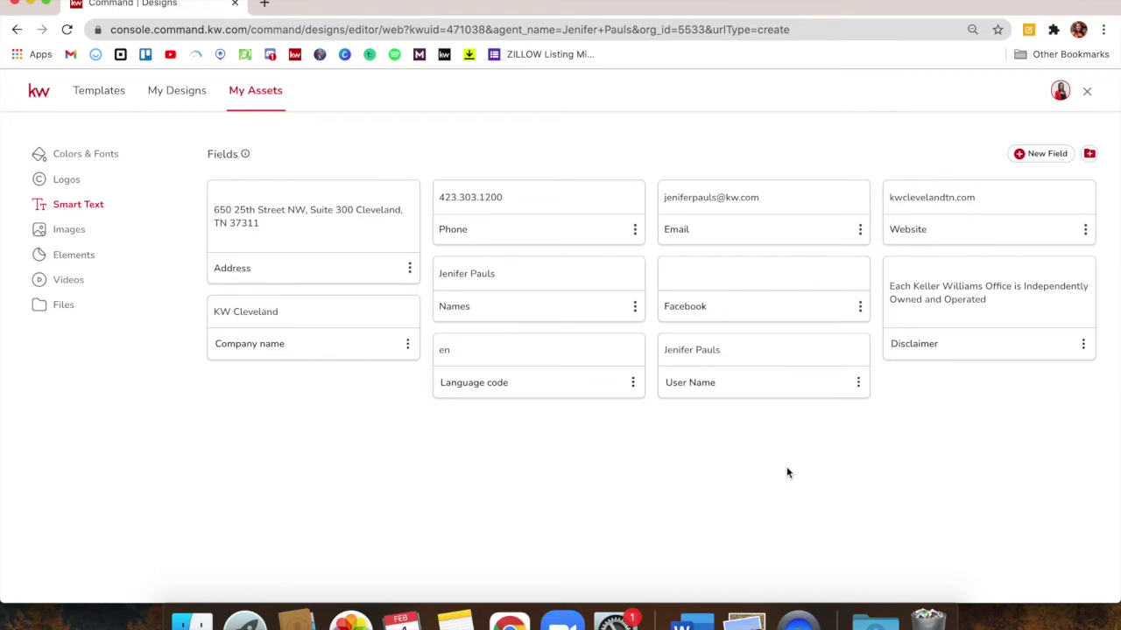
pyautogui.click(409, 268)
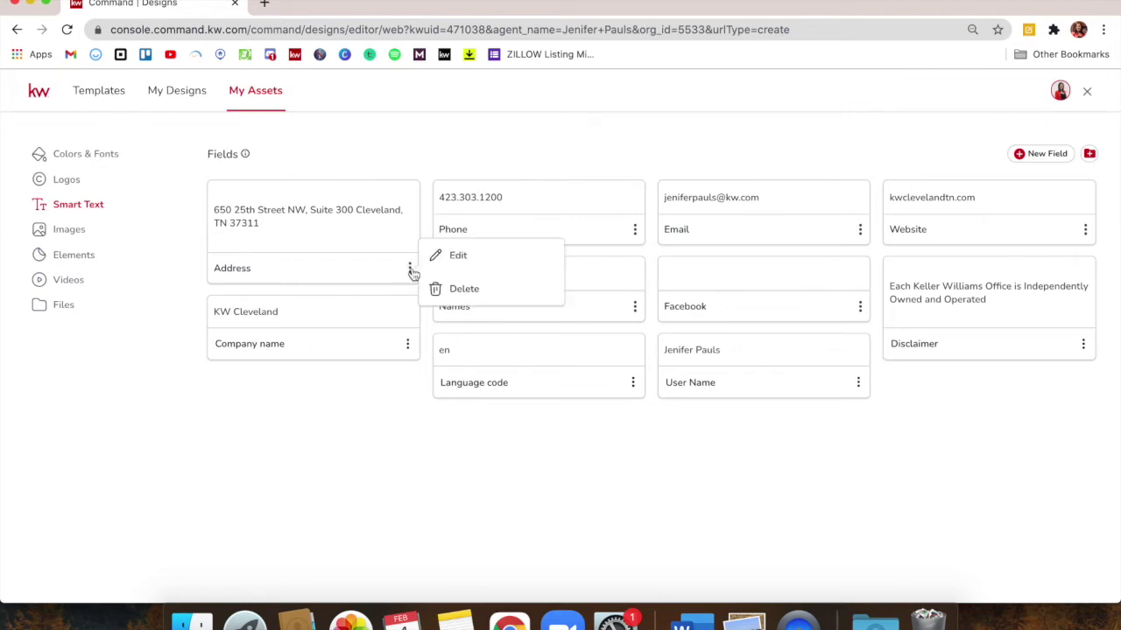
pyautogui.click(465, 262)
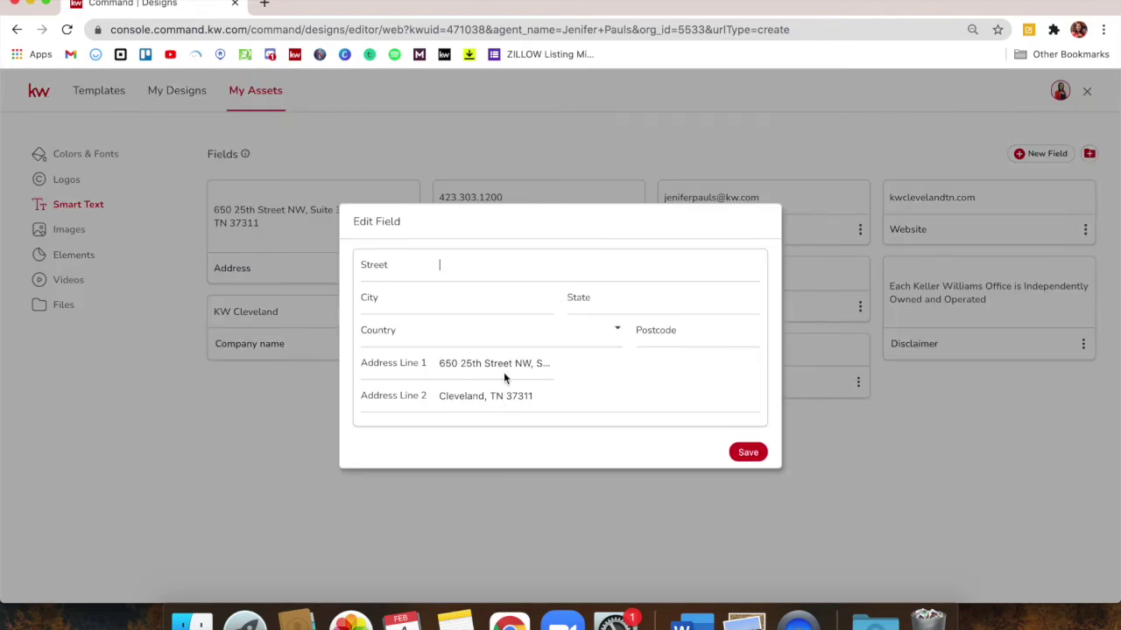
pyautogui.click(747, 452)
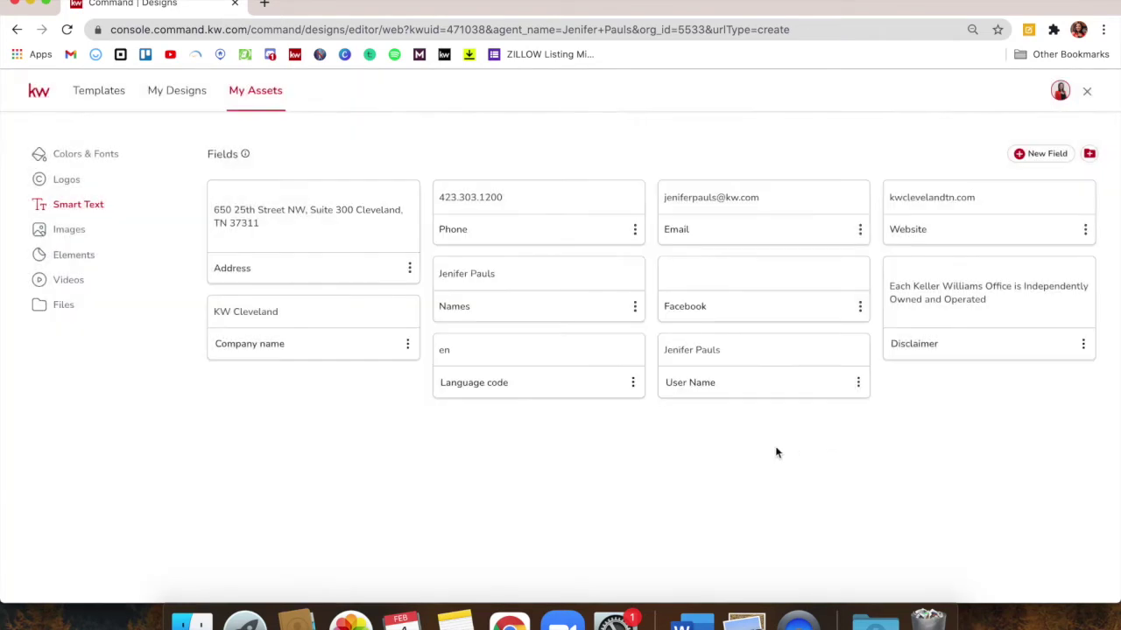
pyautogui.click(410, 269)
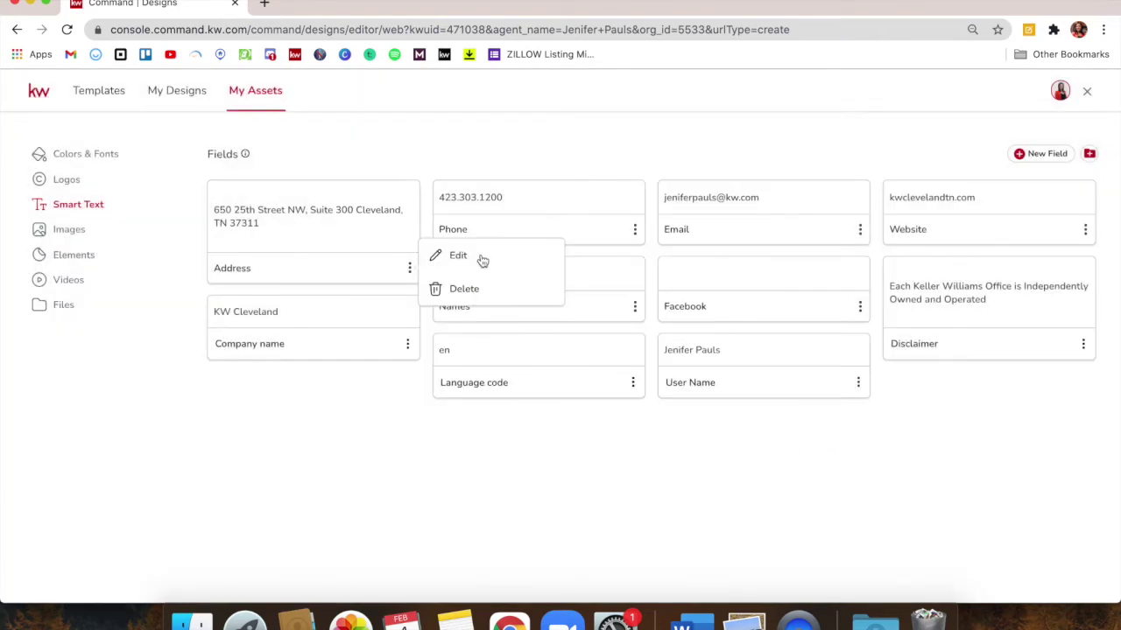
pyautogui.click(481, 261)
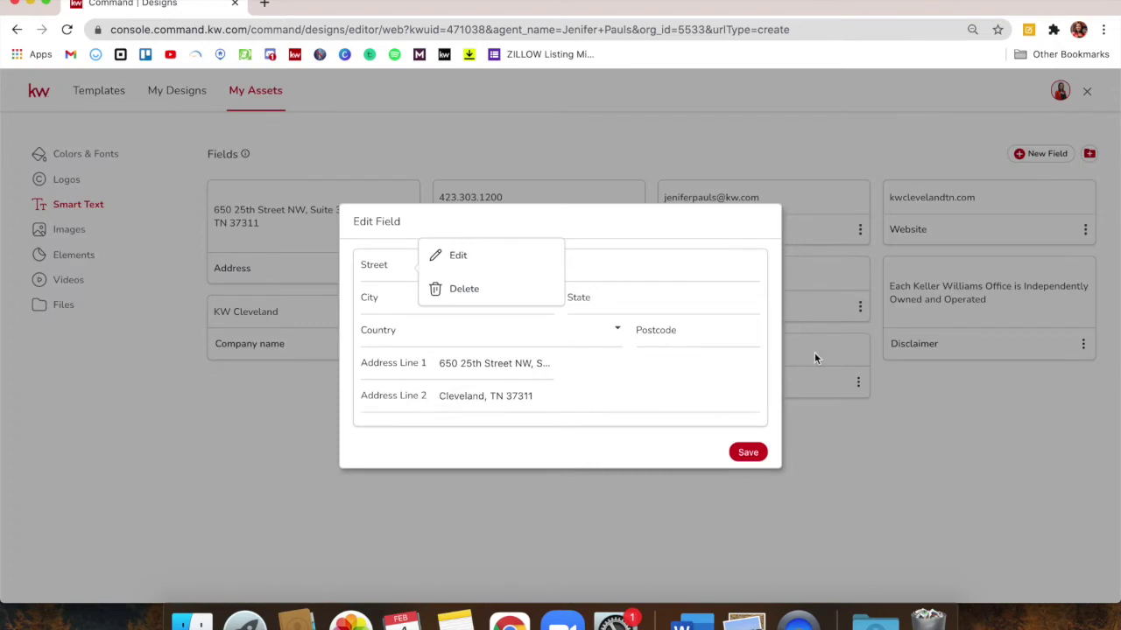
pyautogui.click(836, 408)
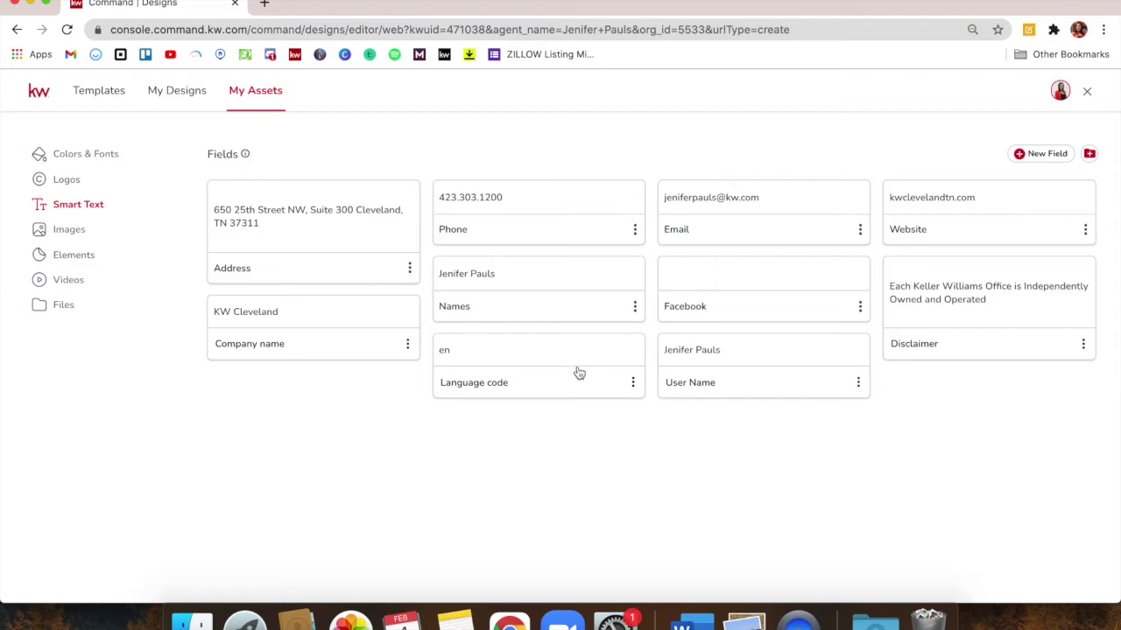
pyautogui.click(1027, 154)
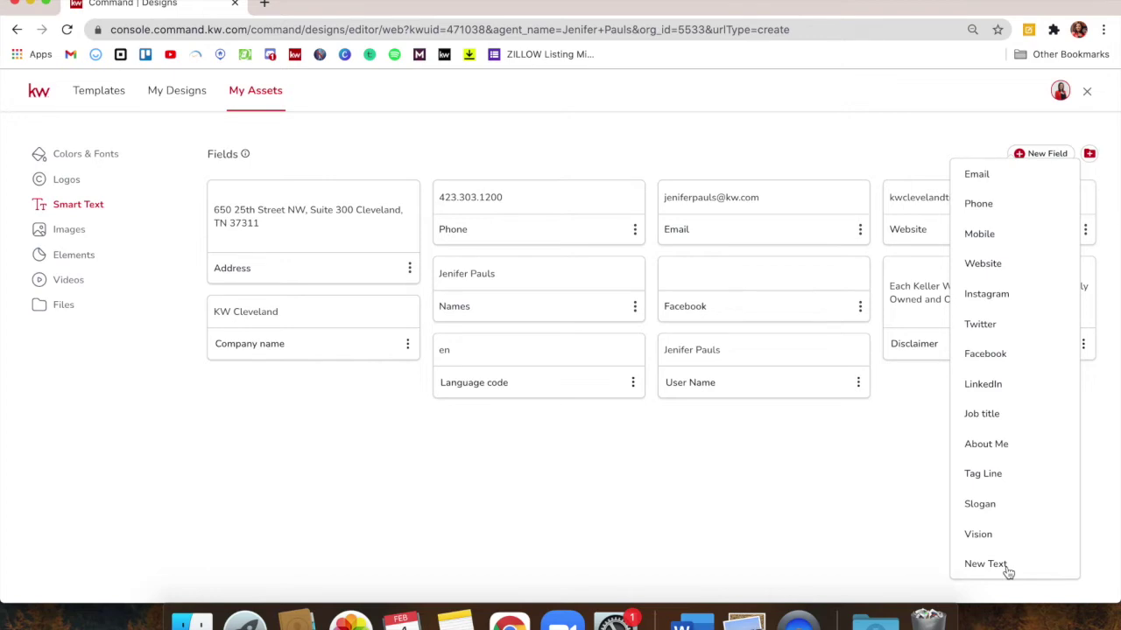
pyautogui.click(931, 531)
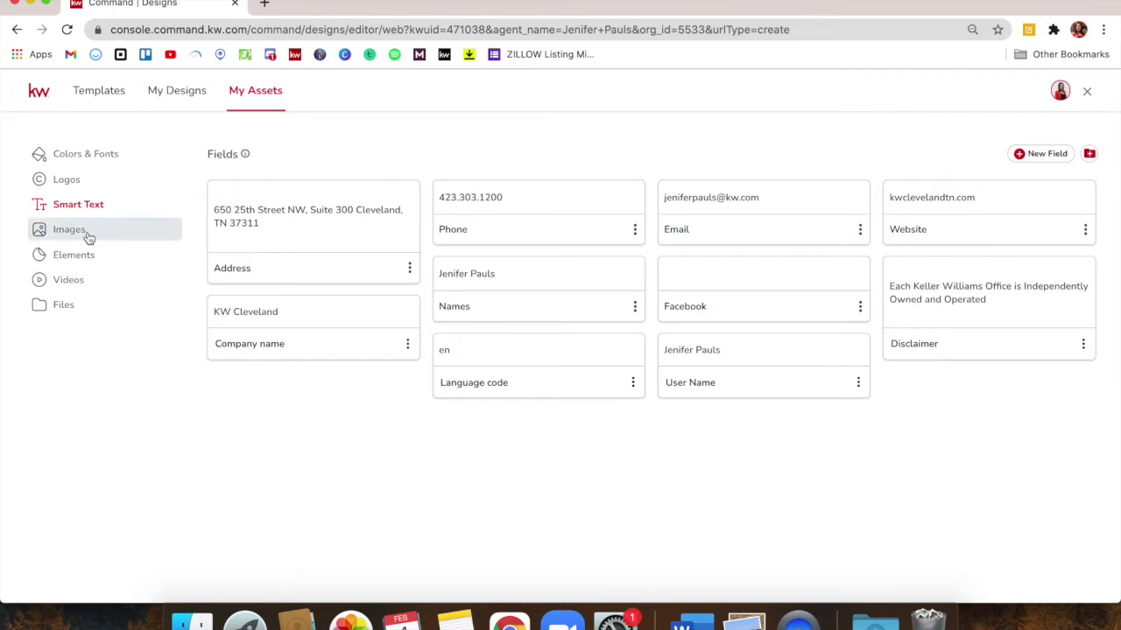
# Show the Images library in My Assets with its two 'Agent photo' headshots.
pyautogui.click(140, 234)
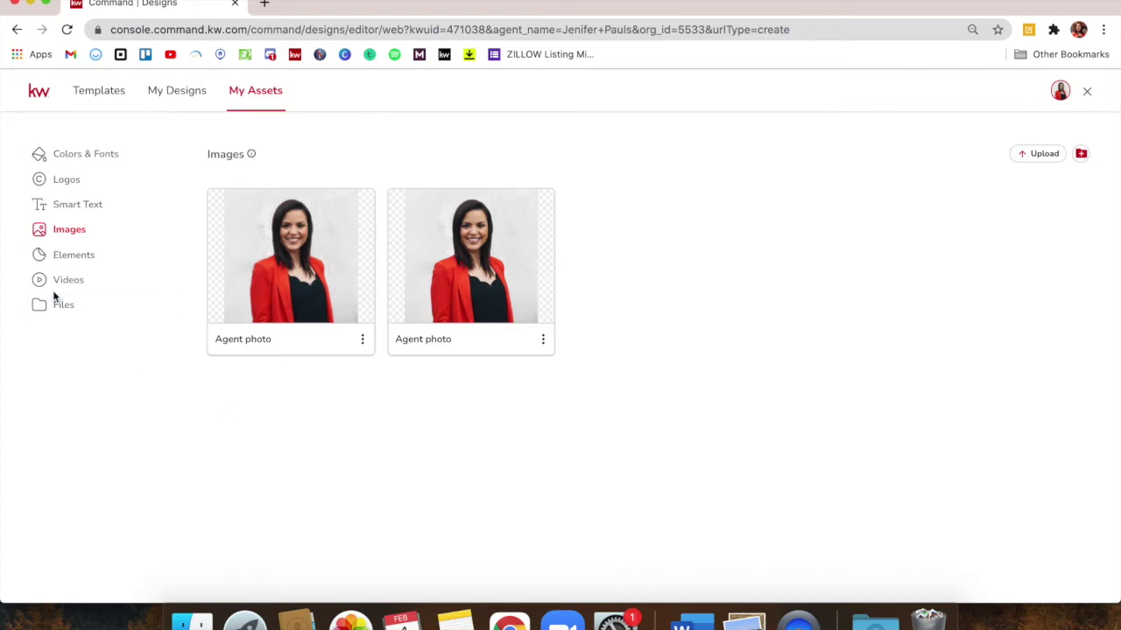
# Look at the empty Elements assets, then go to the Templates gallery's Home Value category.
pyautogui.click(118, 270)
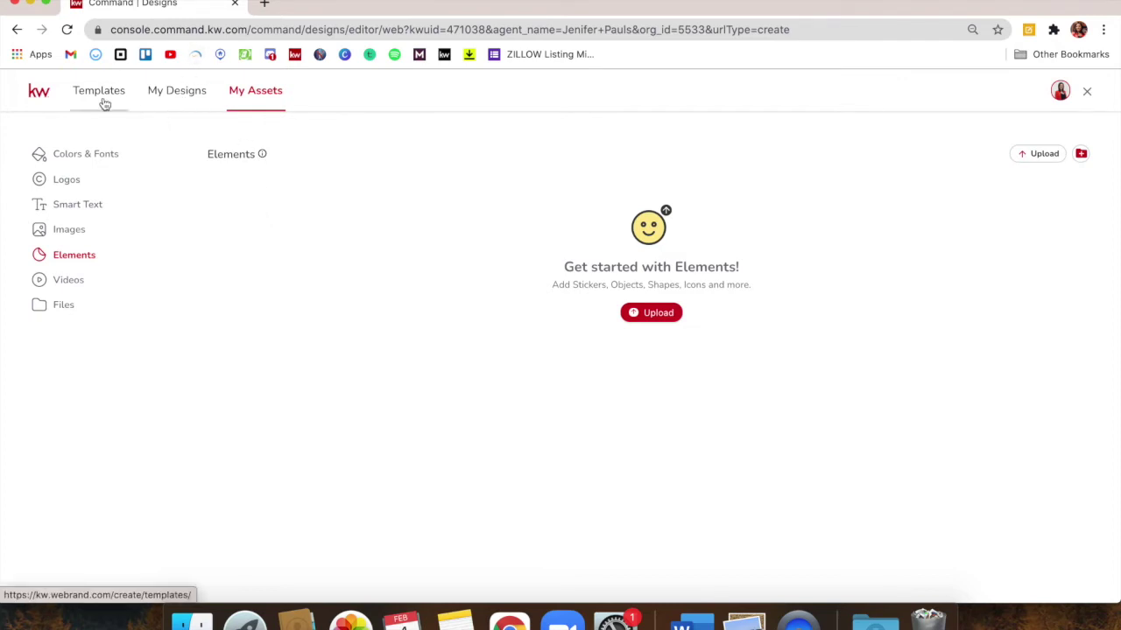
pyautogui.click(104, 104)
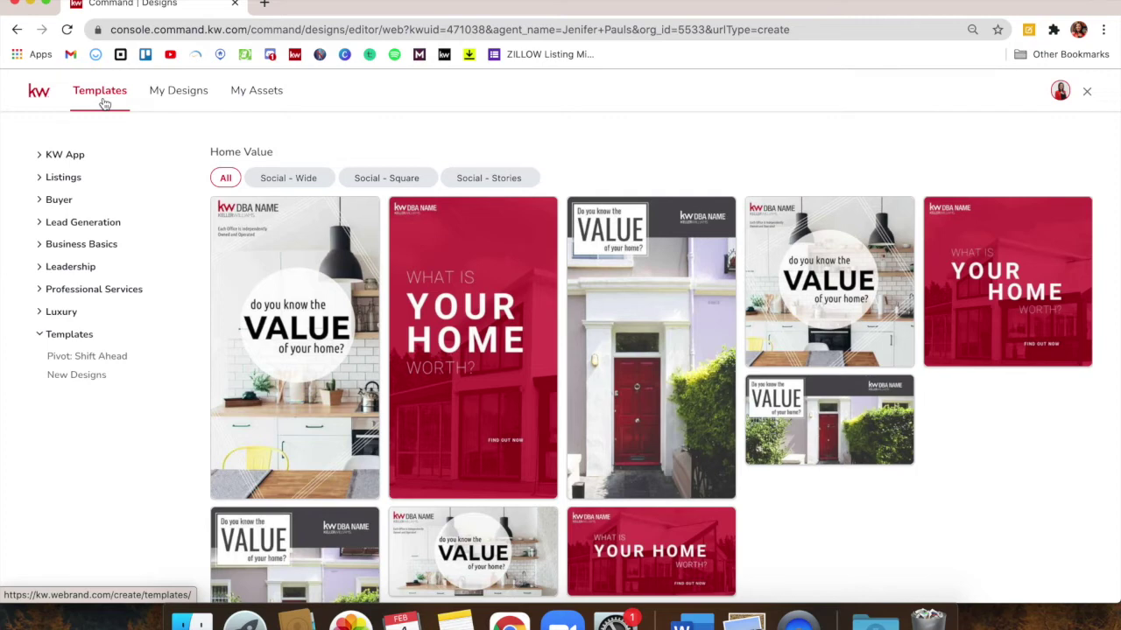
# Browse KW App > My App templates: app-promo, Market Snapshot and What Locals Say.
pyautogui.click(77, 160)
pyautogui.click(75, 155)
pyautogui.click(75, 155)
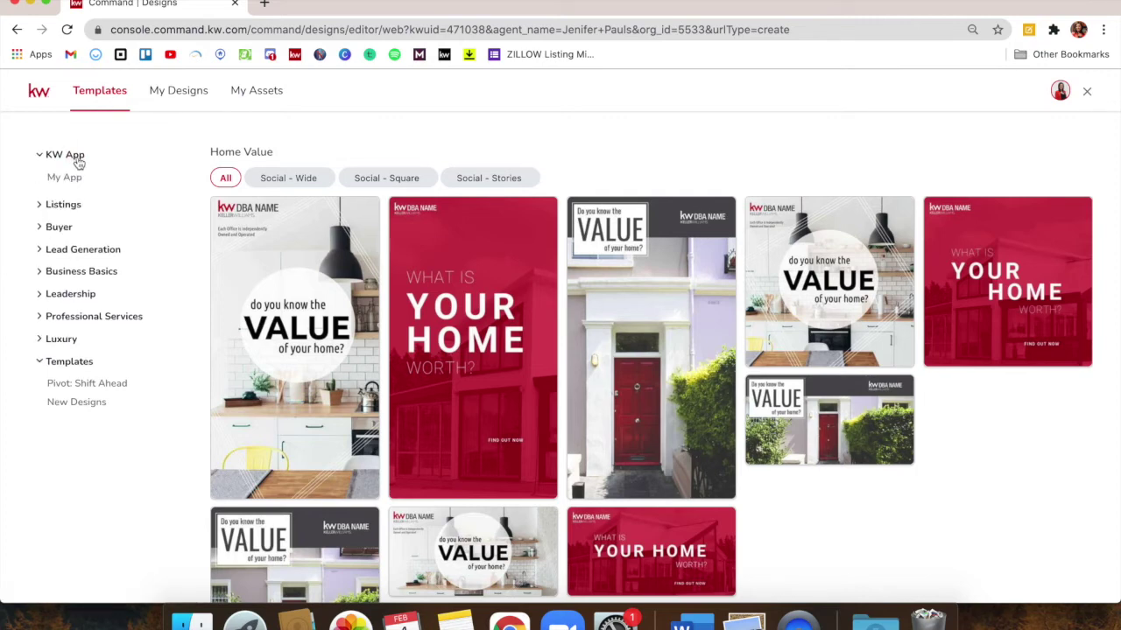
pyautogui.click(78, 182)
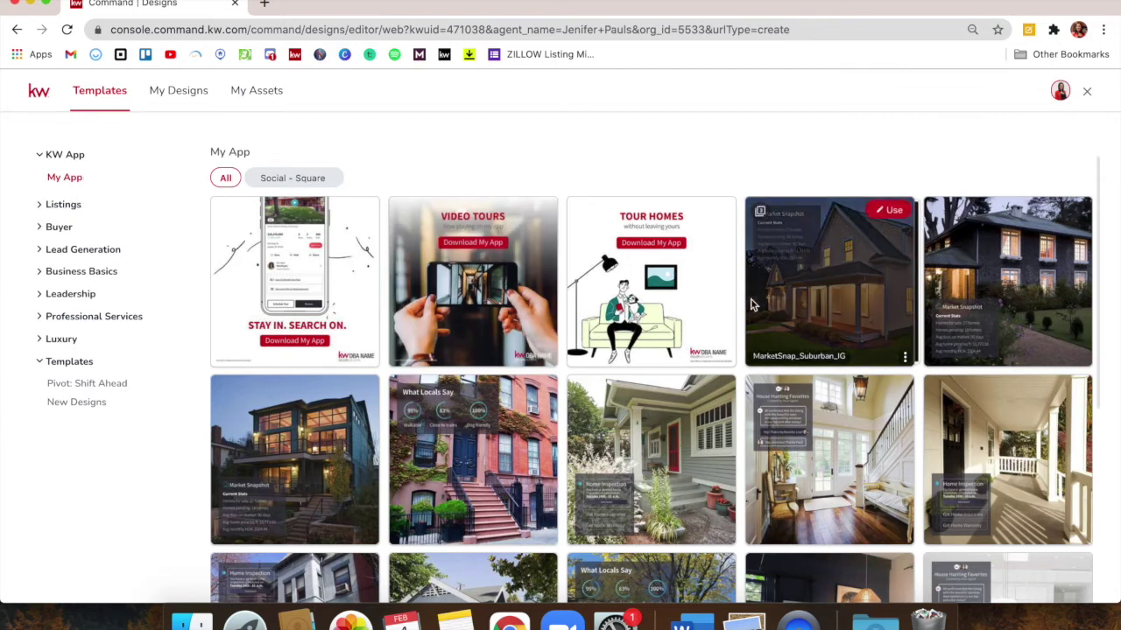
pyautogui.scroll(-1, 750, 303)
pyautogui.scroll(1, 750, 304)
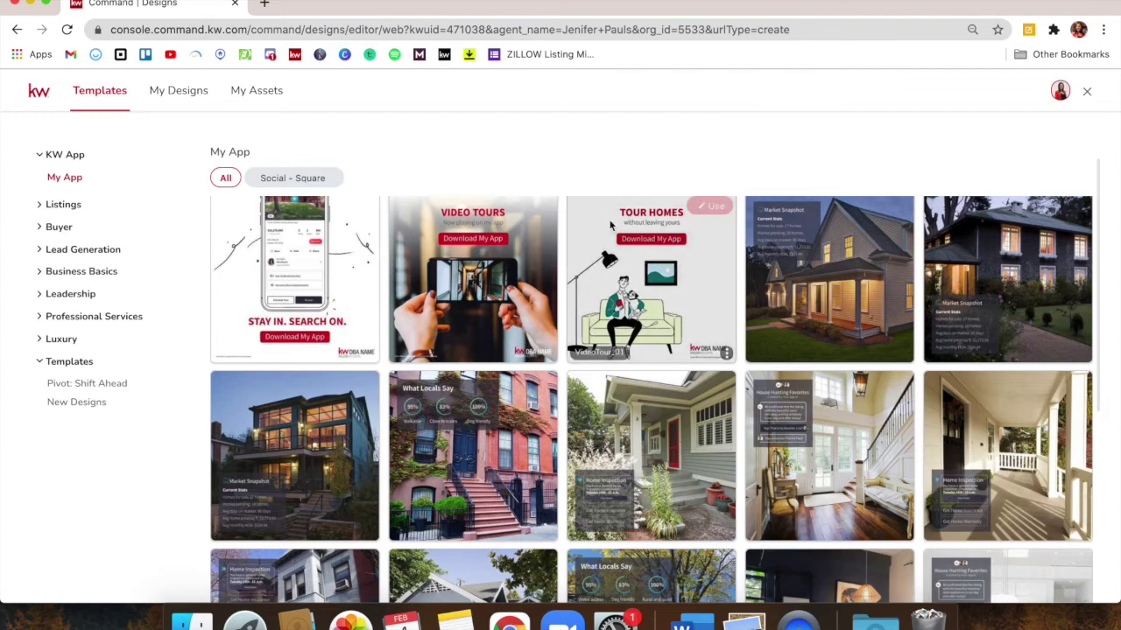
pyautogui.scroll(-2, 611, 226)
pyautogui.scroll(-1, 611, 226)
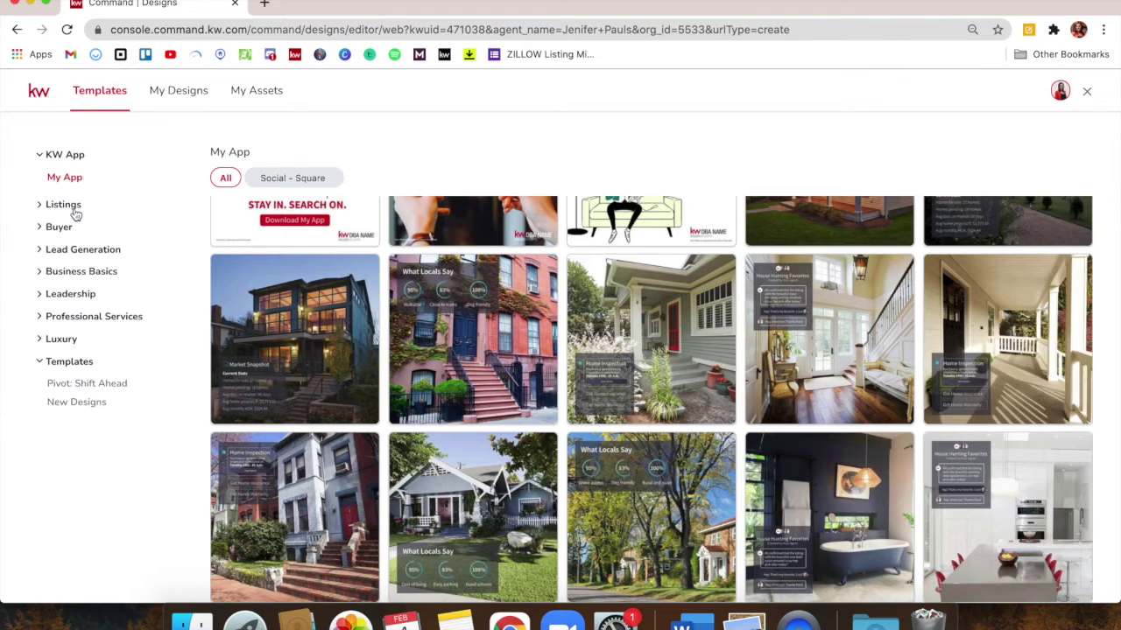
# List the Listings > Just Listed templates filtered to Social - Wide 1200x630.
pyautogui.click(74, 207)
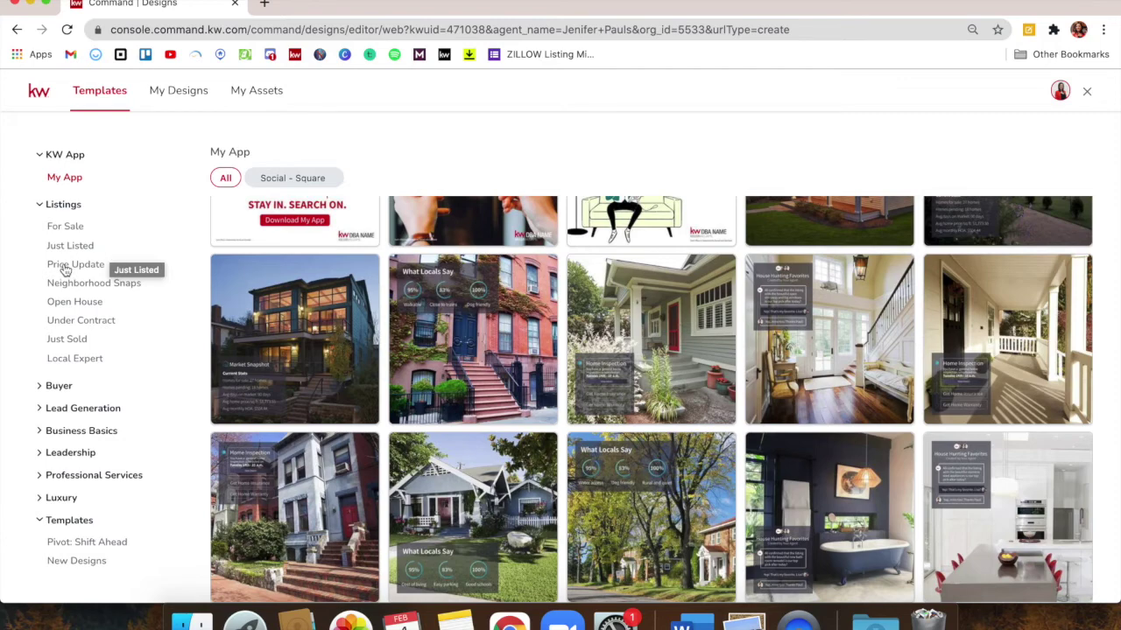
pyautogui.click(80, 249)
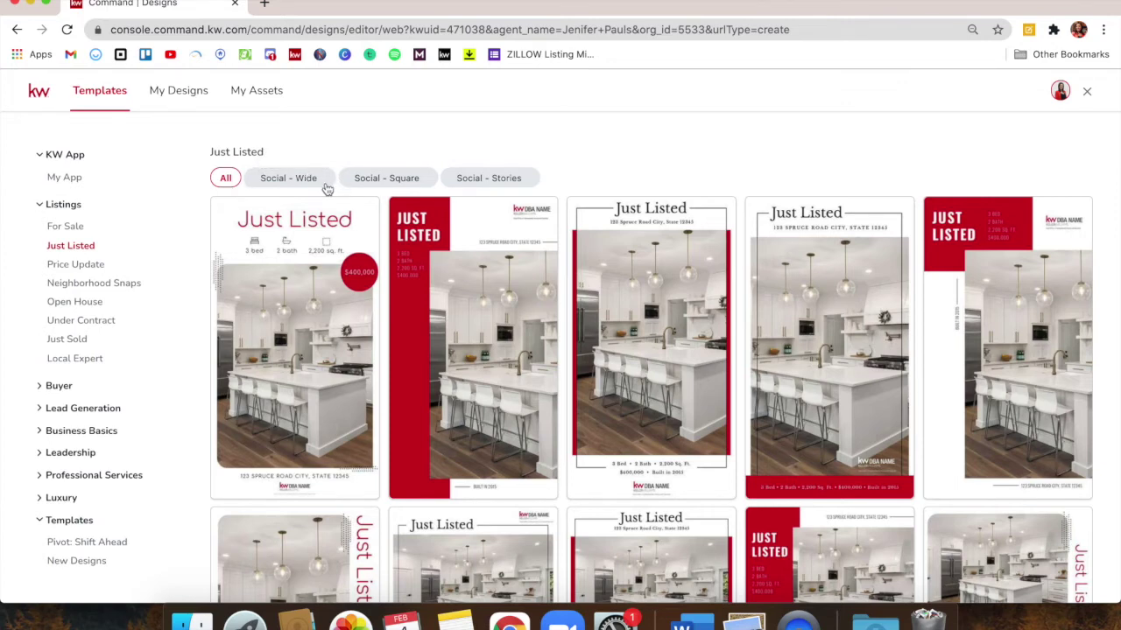
pyautogui.click(325, 184)
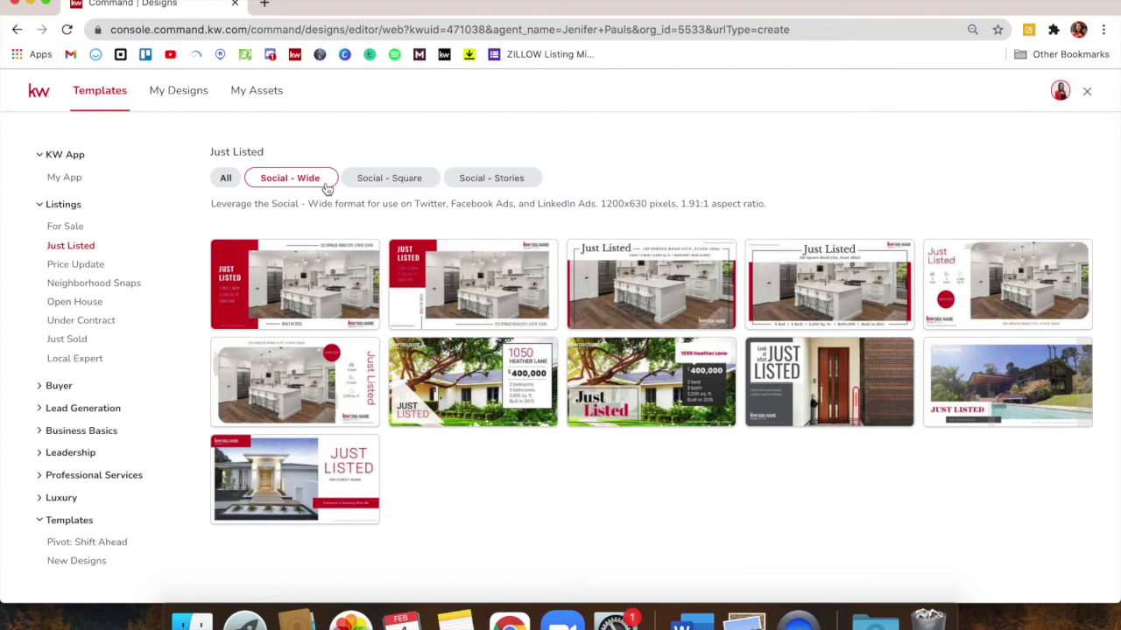
# Filter the Just Listed templates to Social - Stories 1080x1920, trying Social - Square first.
pyautogui.click(387, 182)
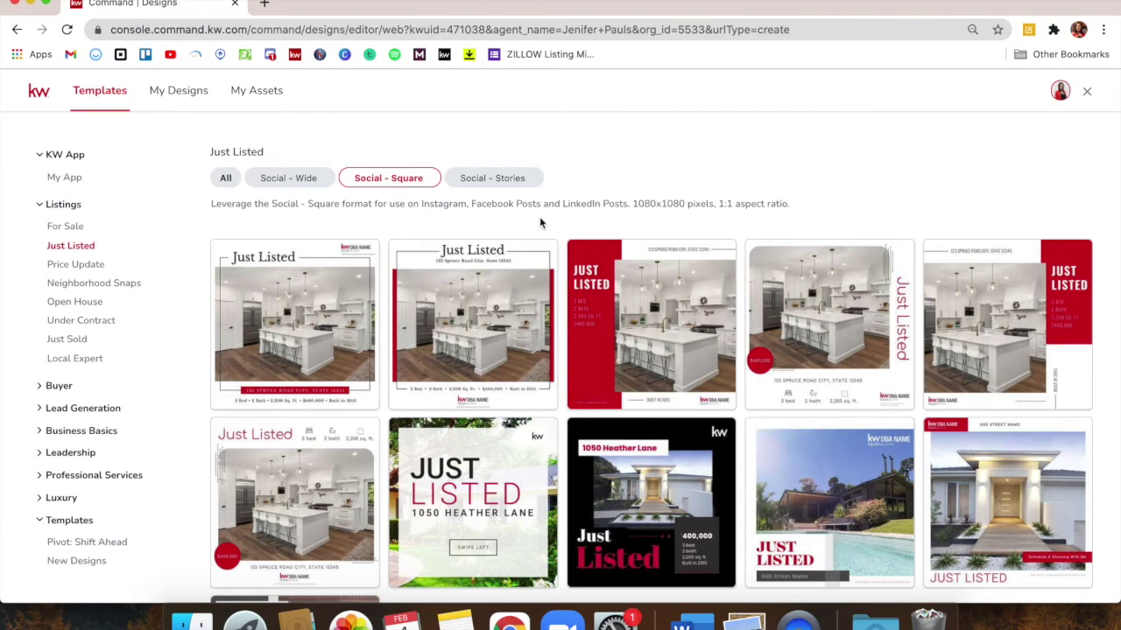
pyautogui.click(521, 184)
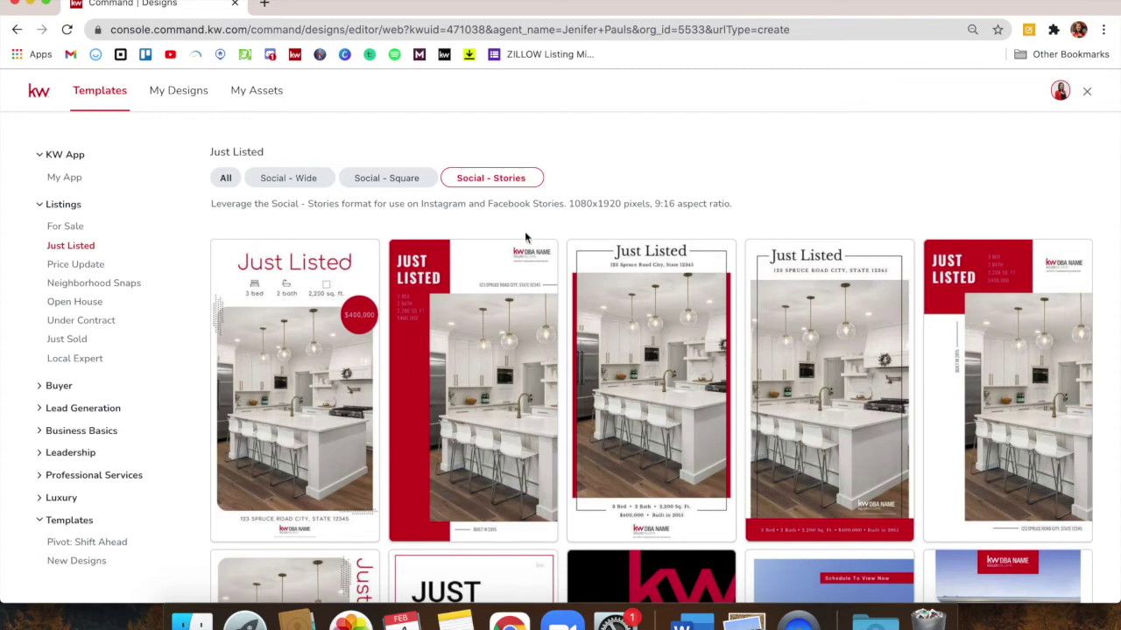
# Browse the Stories designs, then expand Buyer to reveal Neighborhood Snaps, Keller Mortgage and Buyer Presentation.
pyautogui.scroll(-2, 490, 255)
pyautogui.scroll(-5, 490, 255)
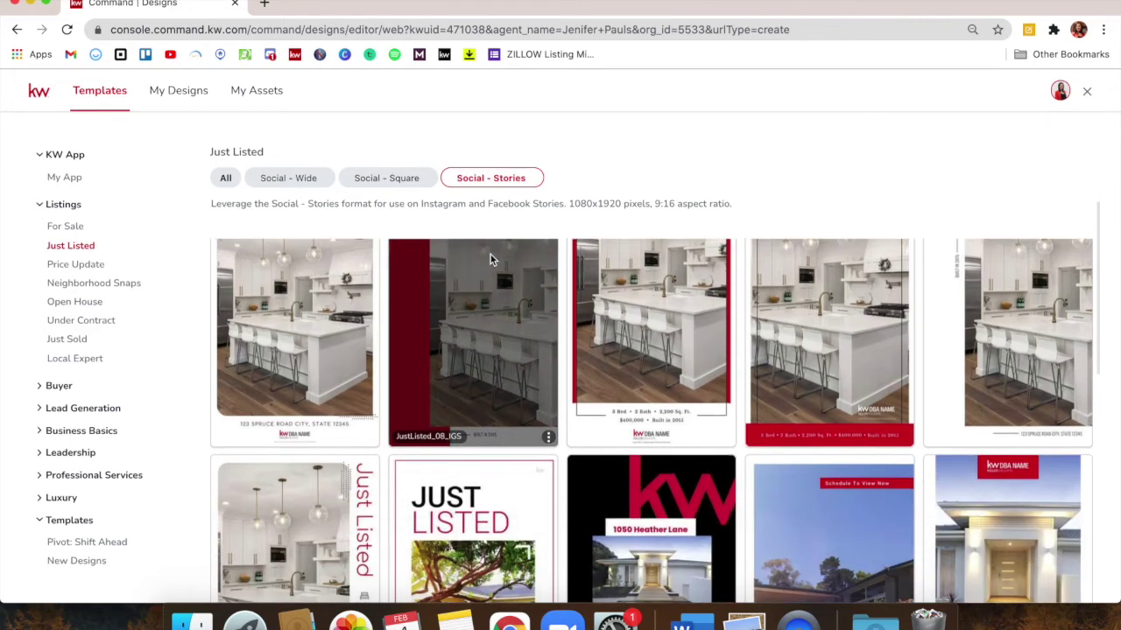
pyautogui.scroll(-2, 490, 259)
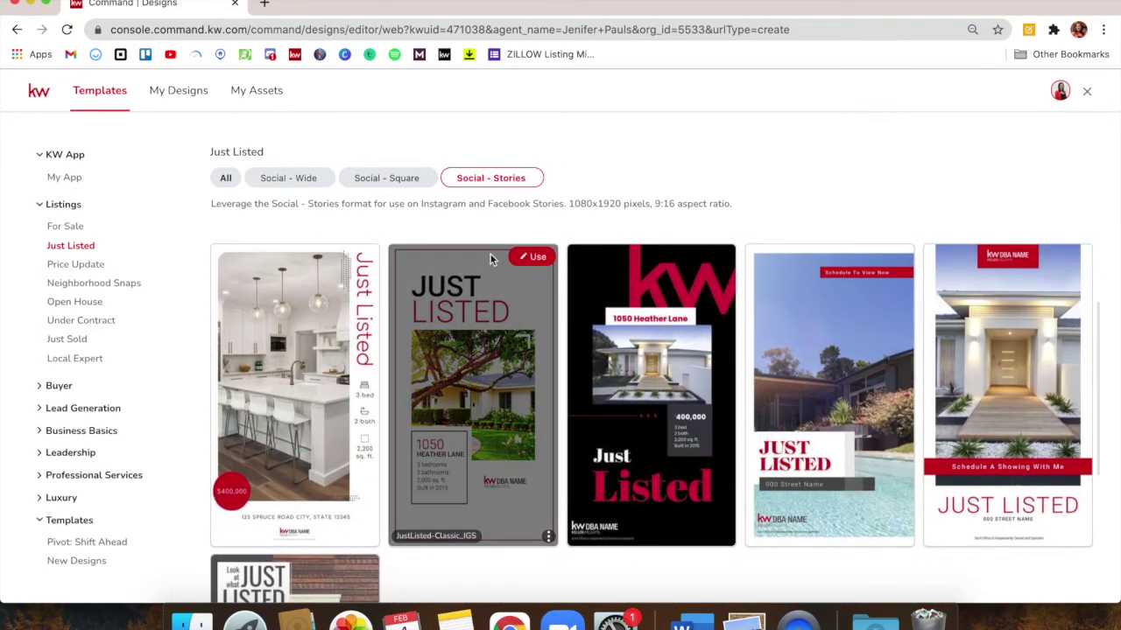
pyautogui.scroll(3, 490, 259)
pyautogui.scroll(5, 490, 255)
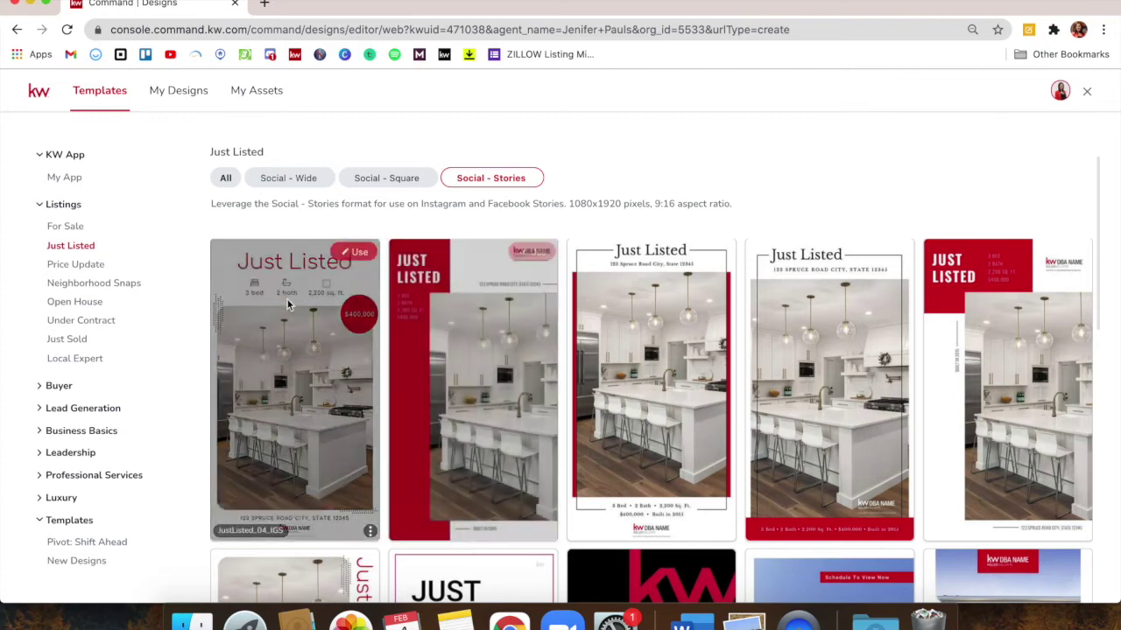
pyautogui.click(58, 386)
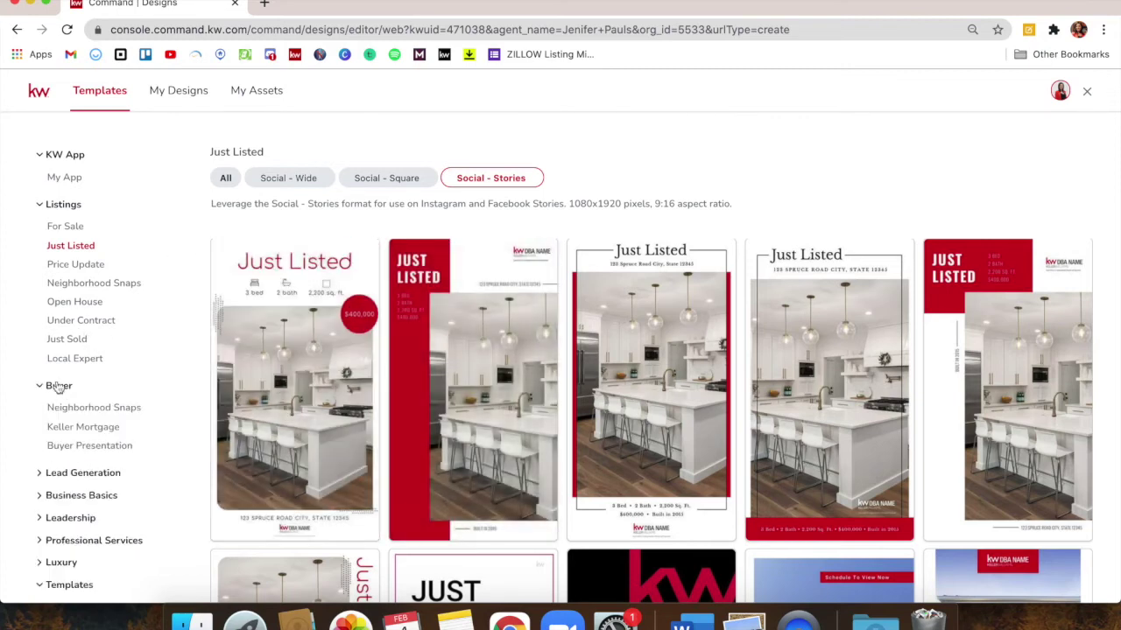
pyautogui.scroll(-1, 118, 377)
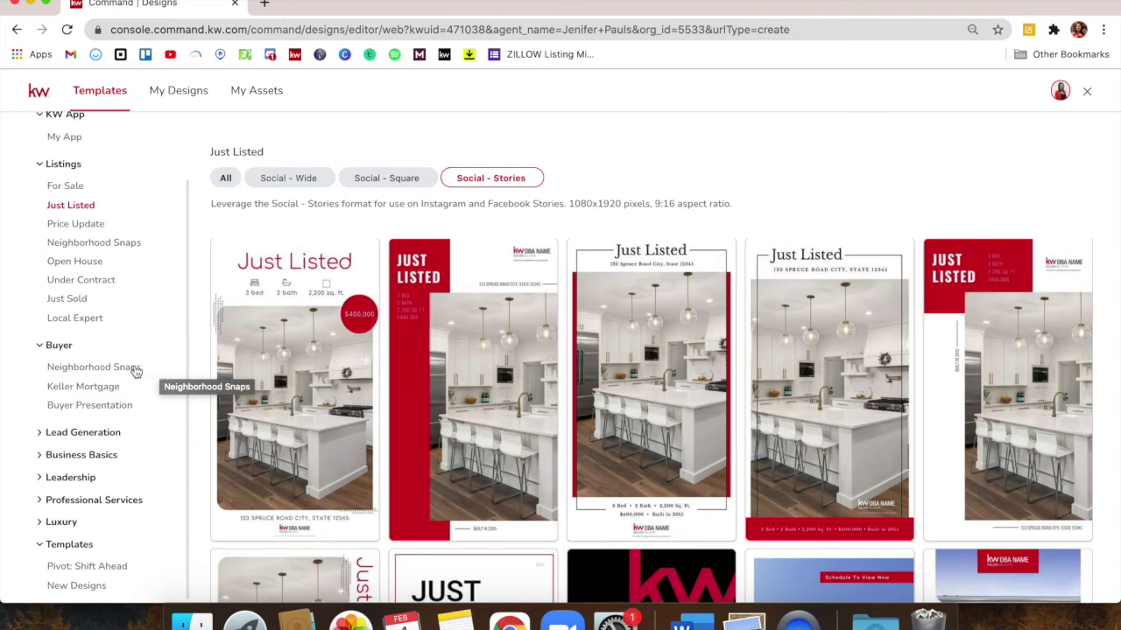
# View Neighborhood Snaps, then Buyer Presentation with its single 'Buying a Home: Fears vs. Facts' design.
pyautogui.click(135, 369)
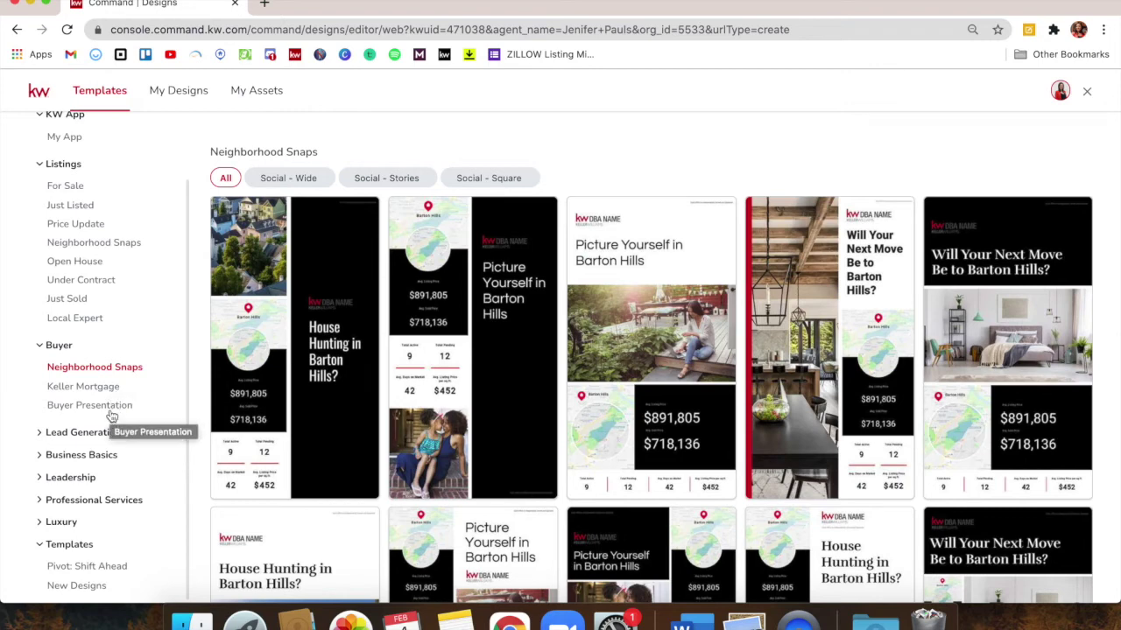
pyautogui.click(111, 411)
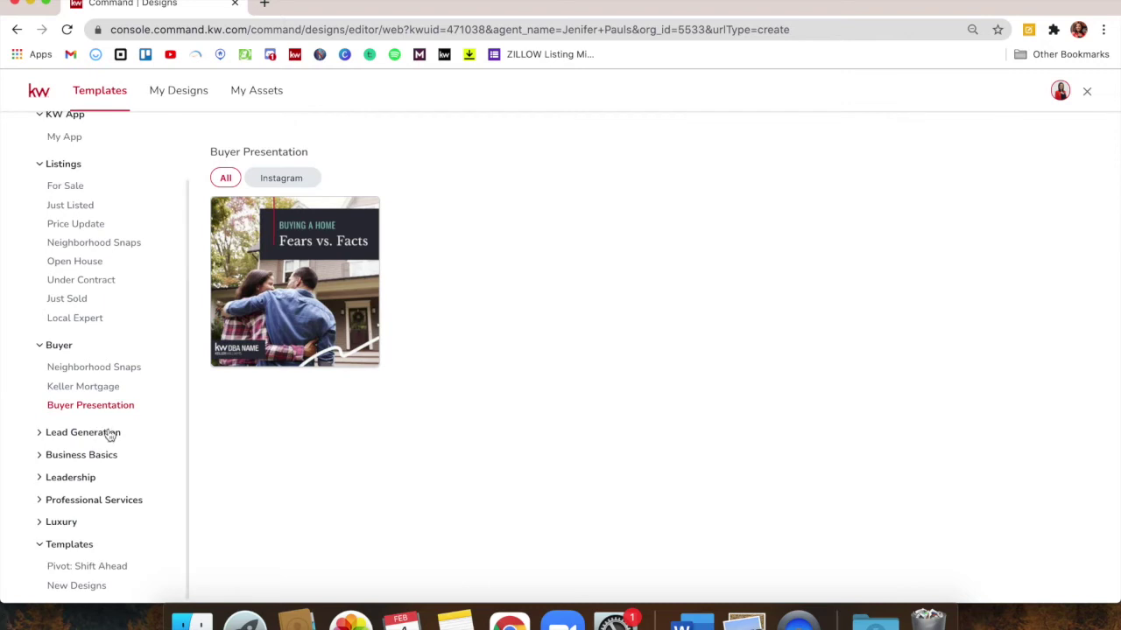
# Collapse Buyer and Listings, expand Lead Generation, and view Home Value then Holiday Greetings templates.
pyautogui.click(42, 348)
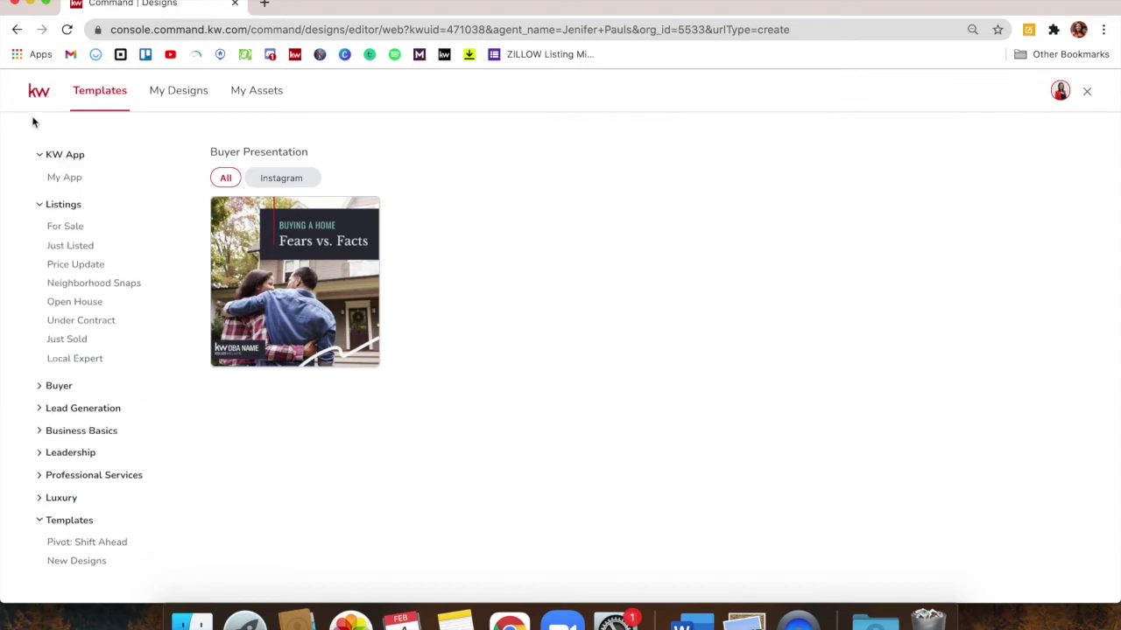
pyautogui.click(70, 208)
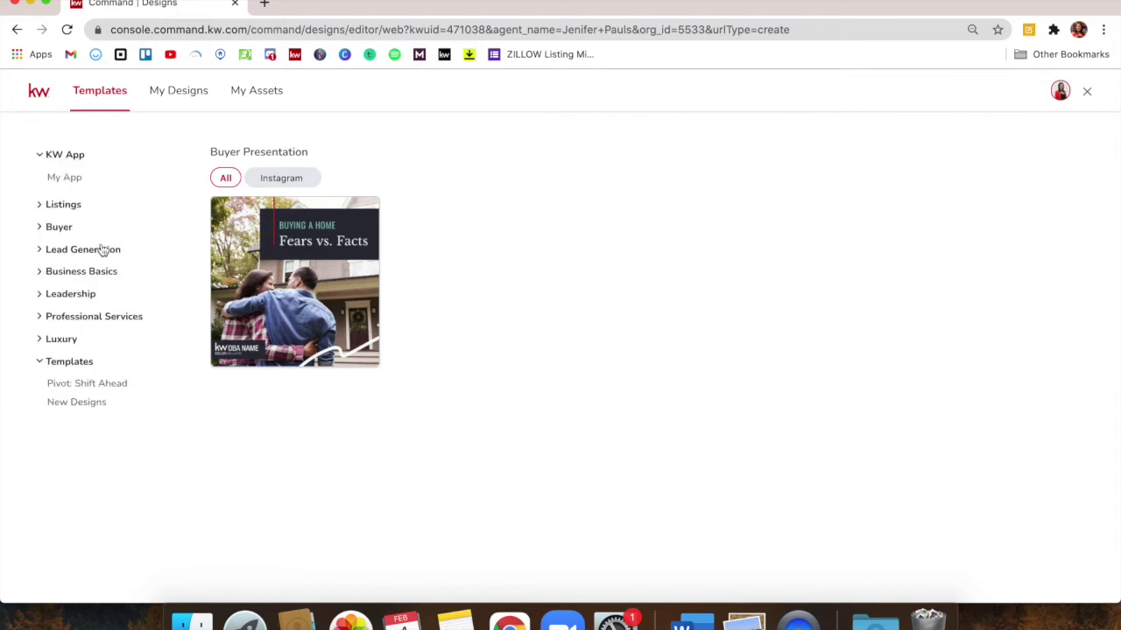
pyautogui.click(132, 253)
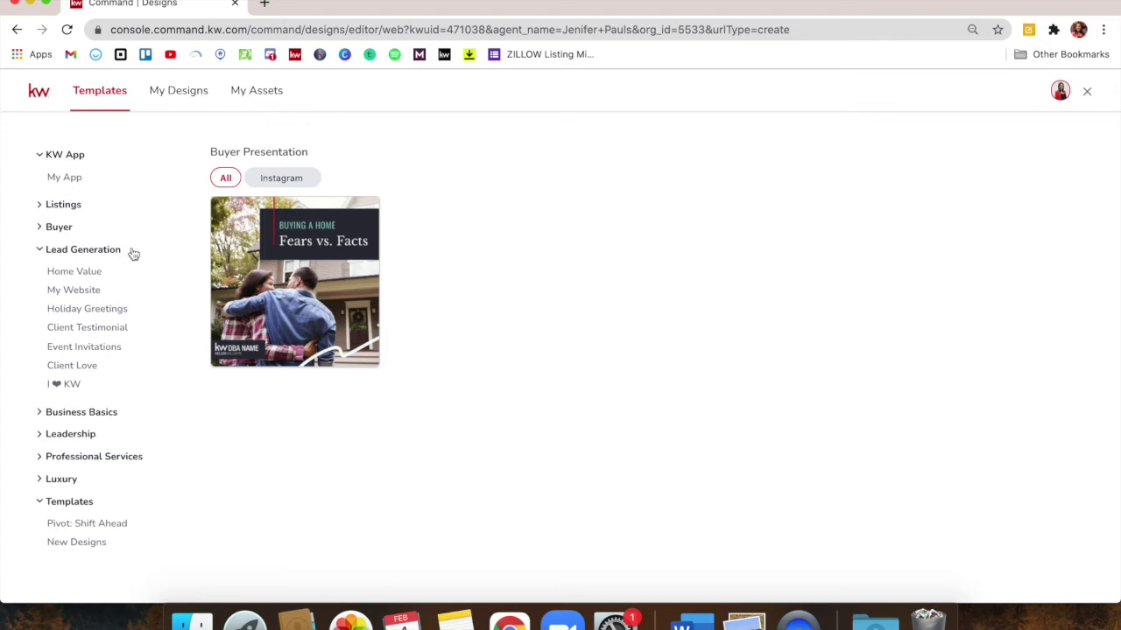
pyautogui.click(87, 271)
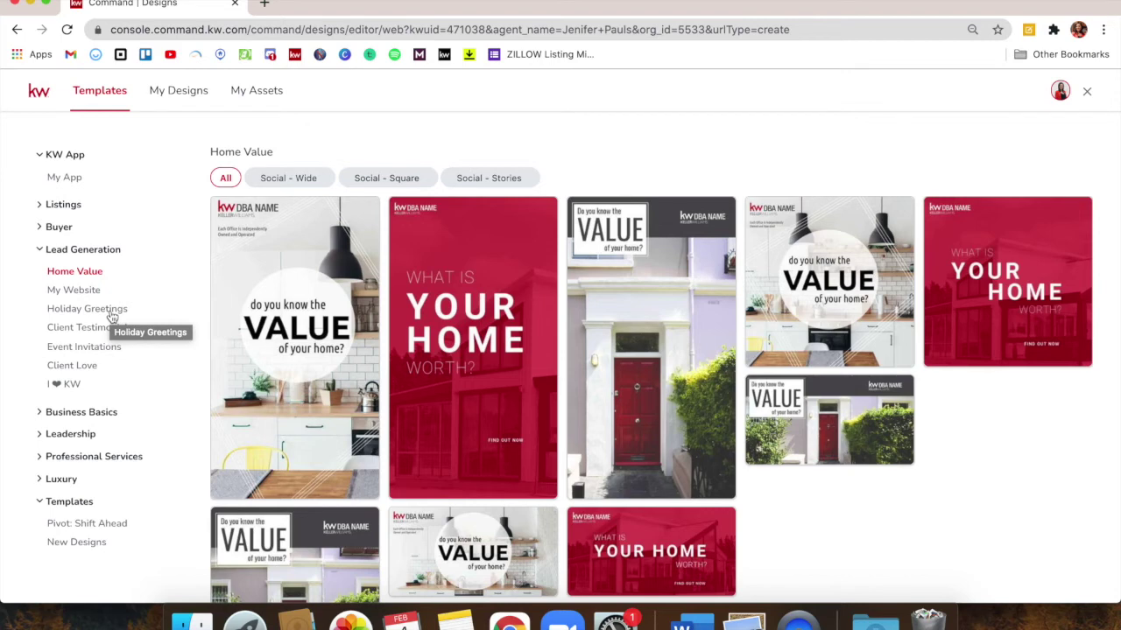
pyautogui.click(110, 310)
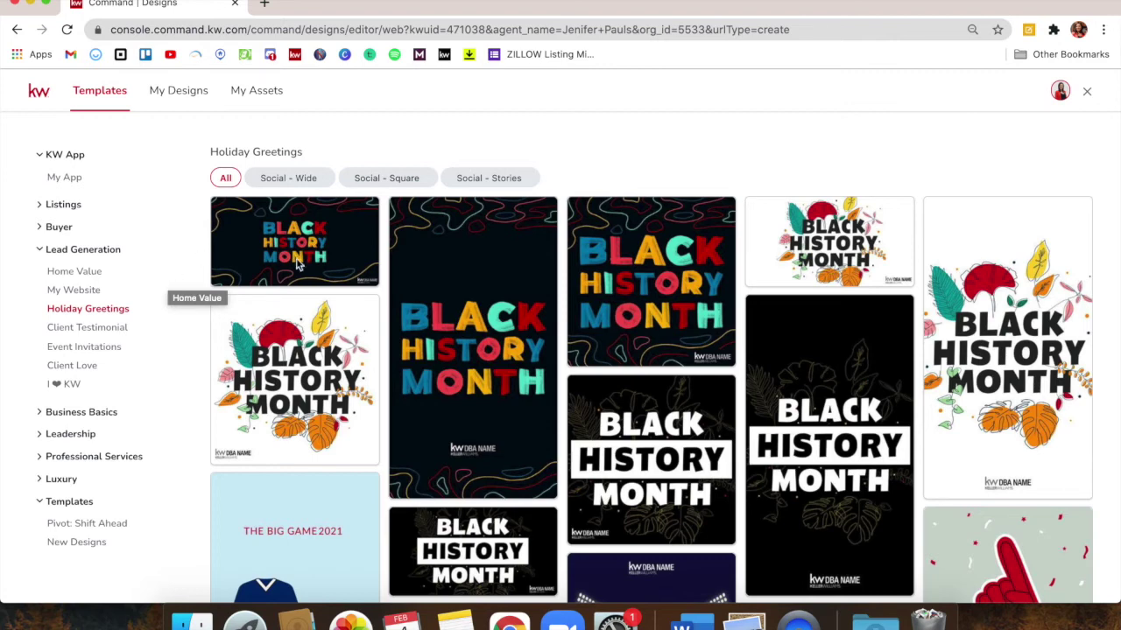
pyautogui.scroll(-2, 419, 382)
pyautogui.scroll(-4, 420, 382)
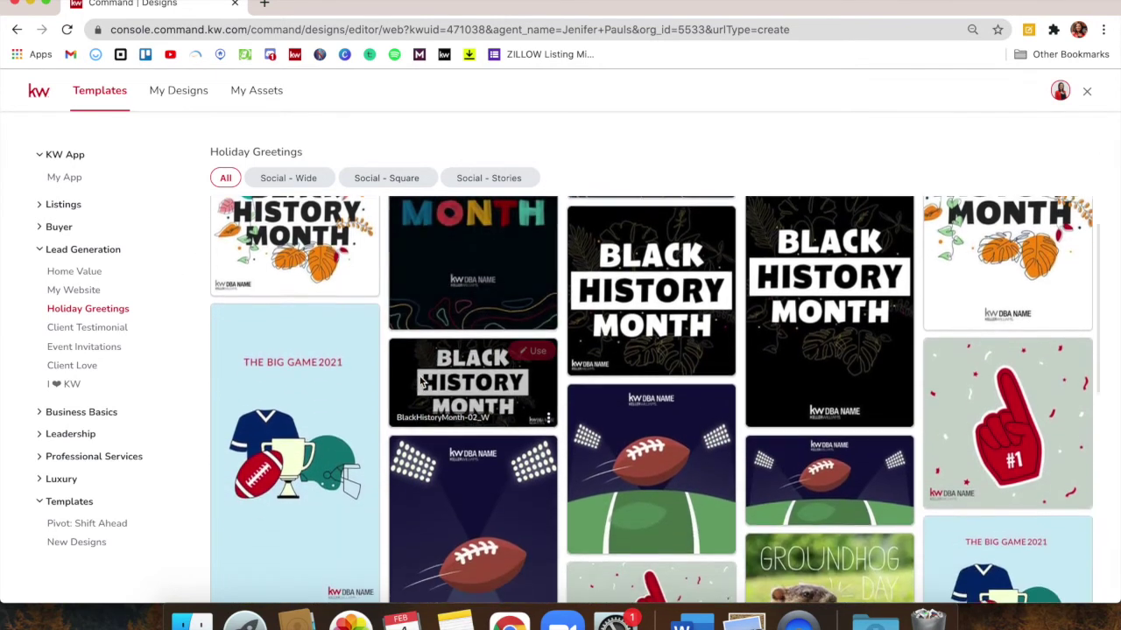
pyautogui.scroll(-3, 429, 408)
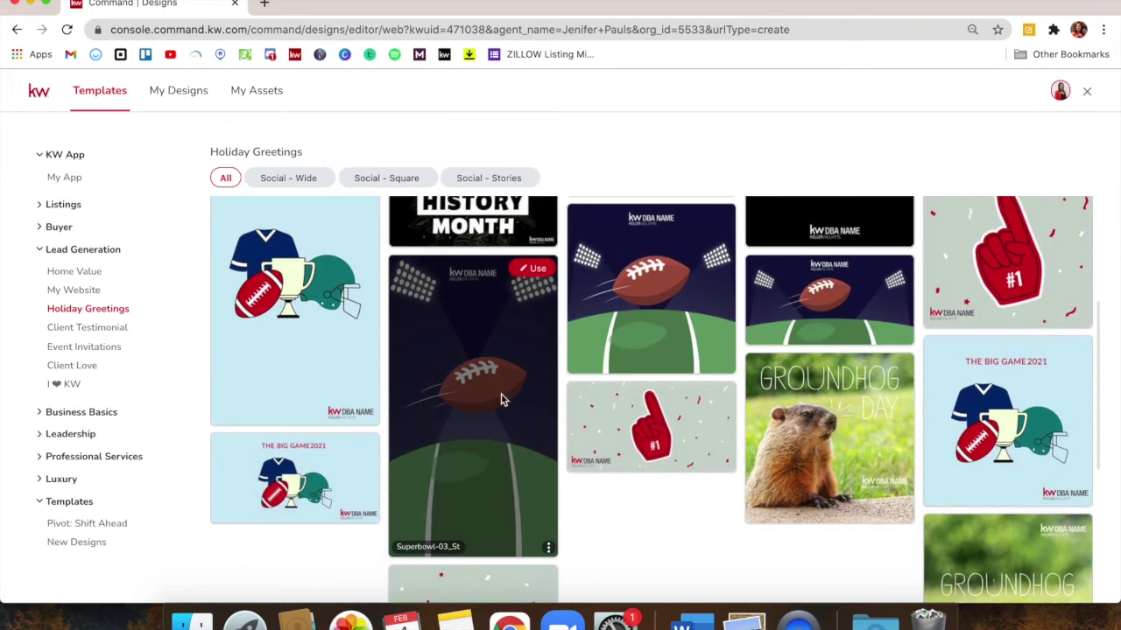
pyautogui.scroll(2, 501, 400)
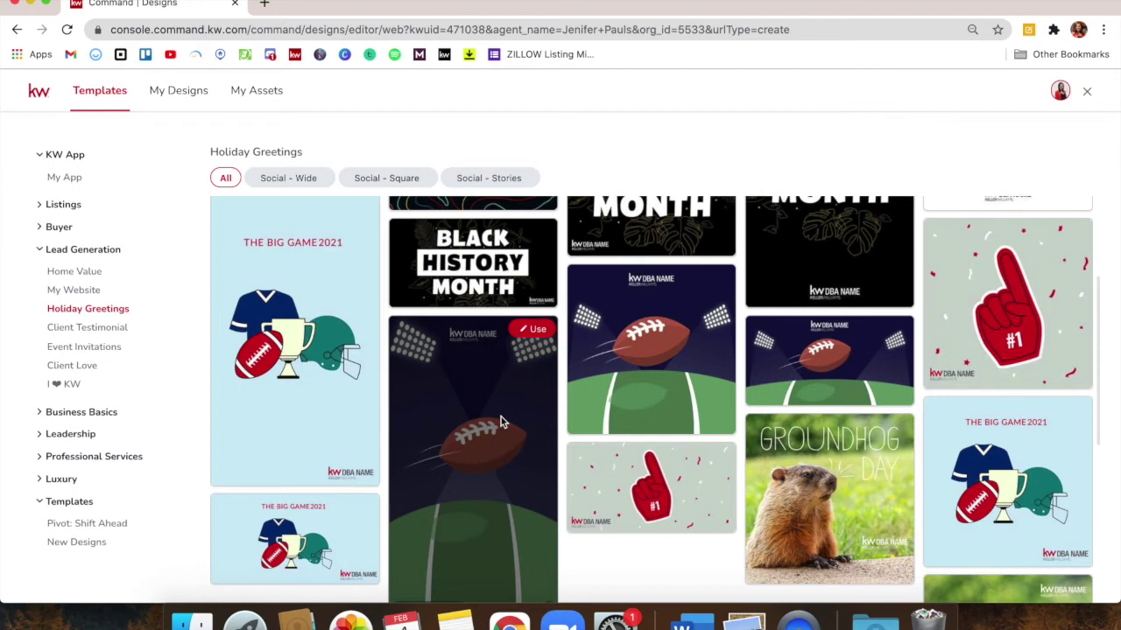
pyautogui.scroll(-5, 501, 417)
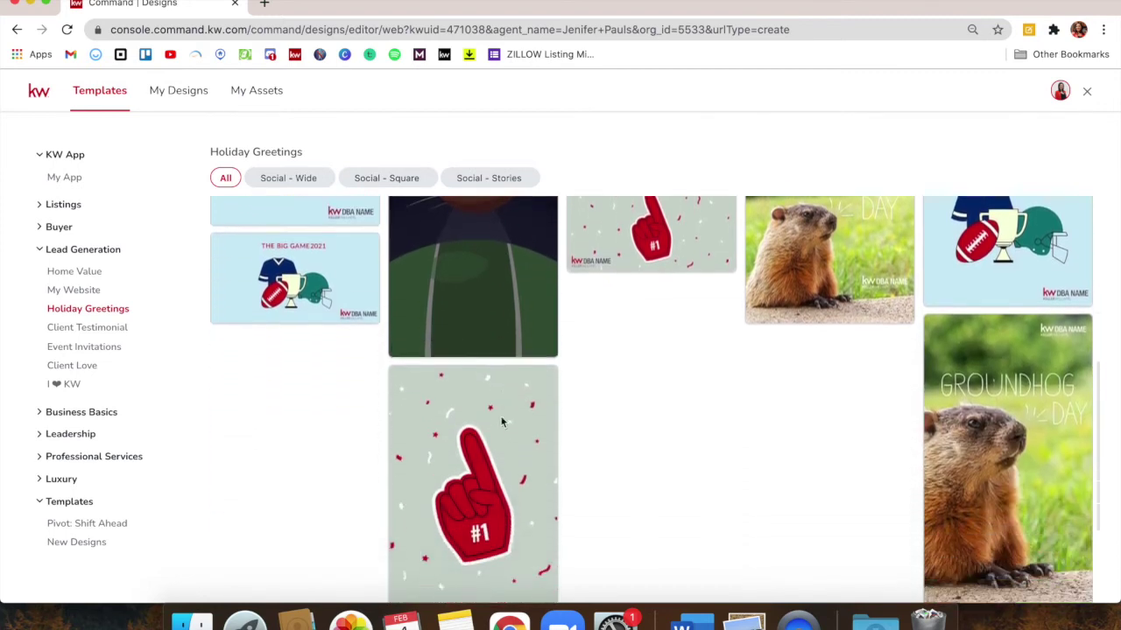
pyautogui.scroll(-1, 380, 296)
pyautogui.scroll(-2, 381, 296)
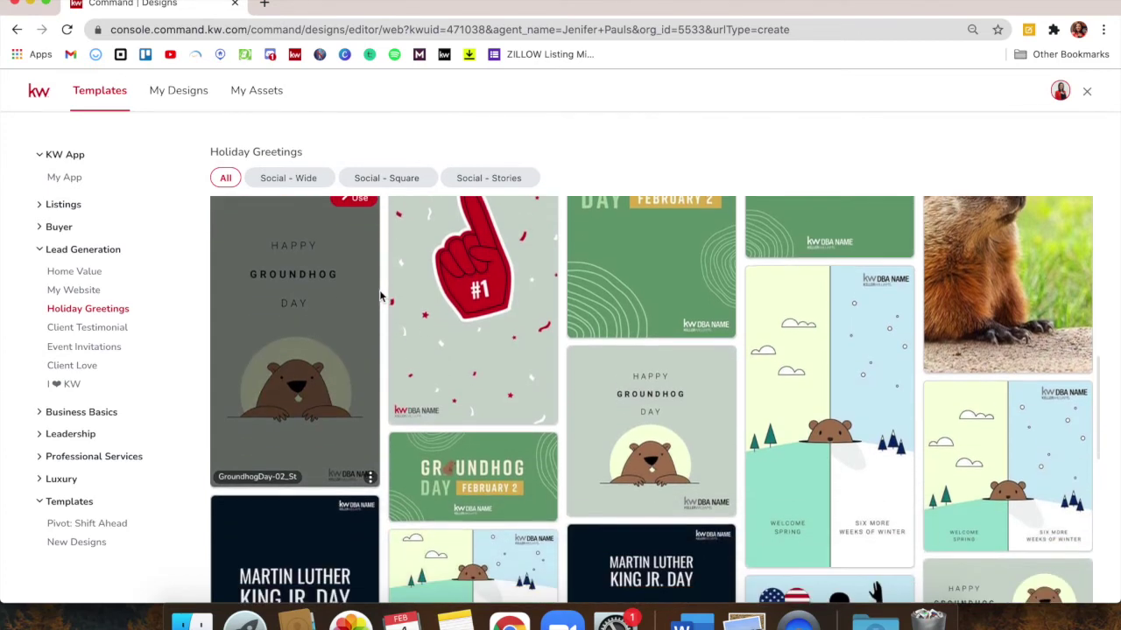
pyautogui.scroll(-2, 497, 369)
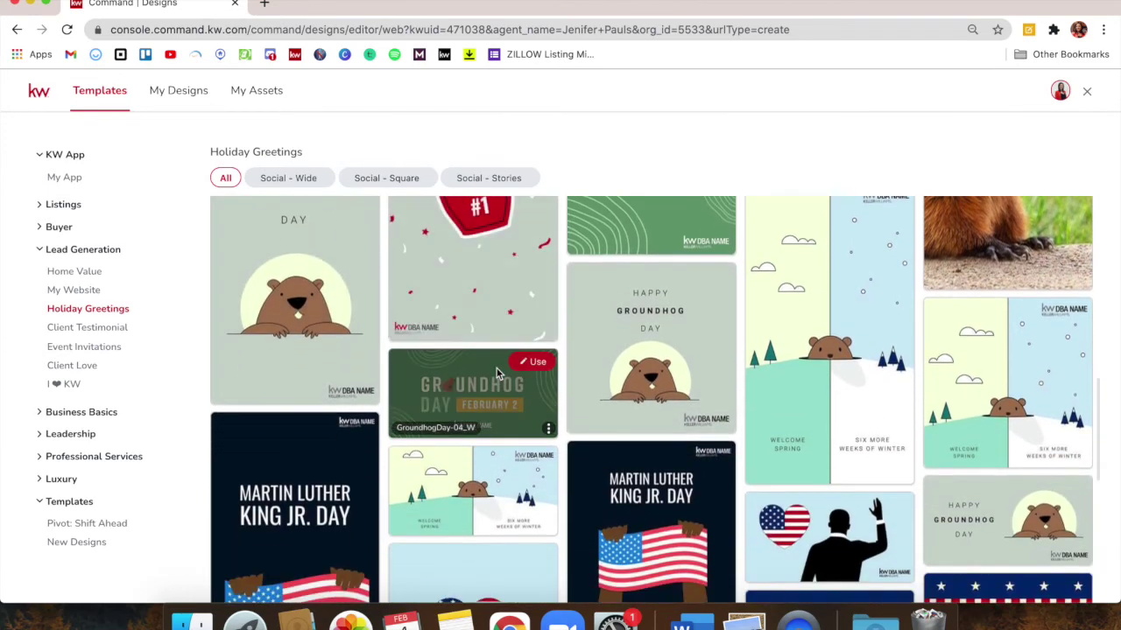
pyautogui.scroll(-1, 496, 369)
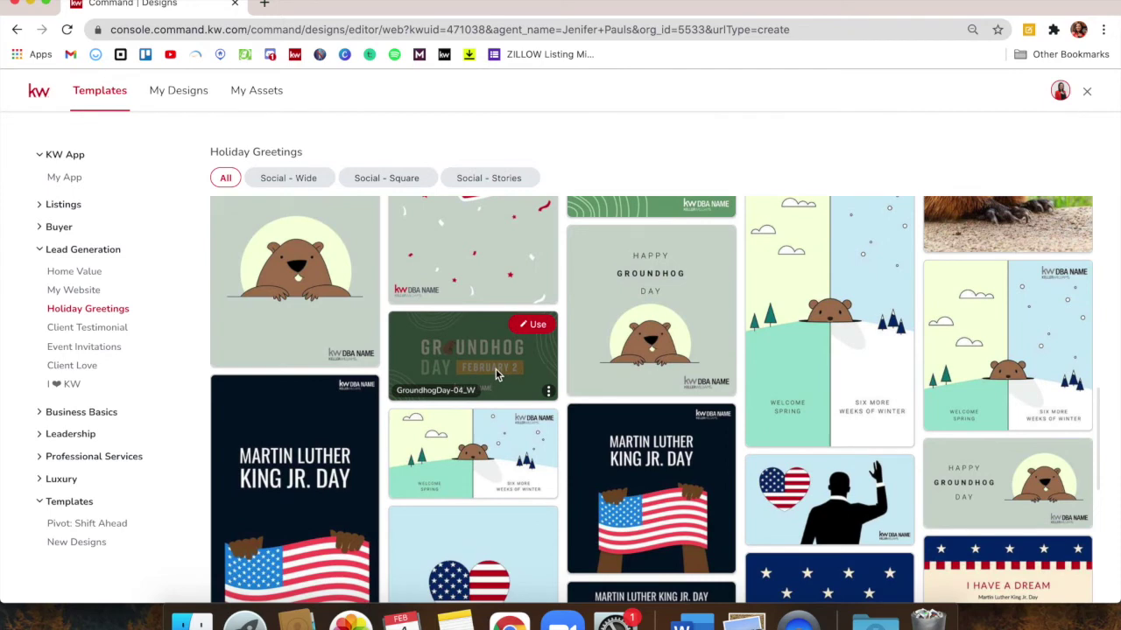
pyautogui.scroll(-2, 495, 375)
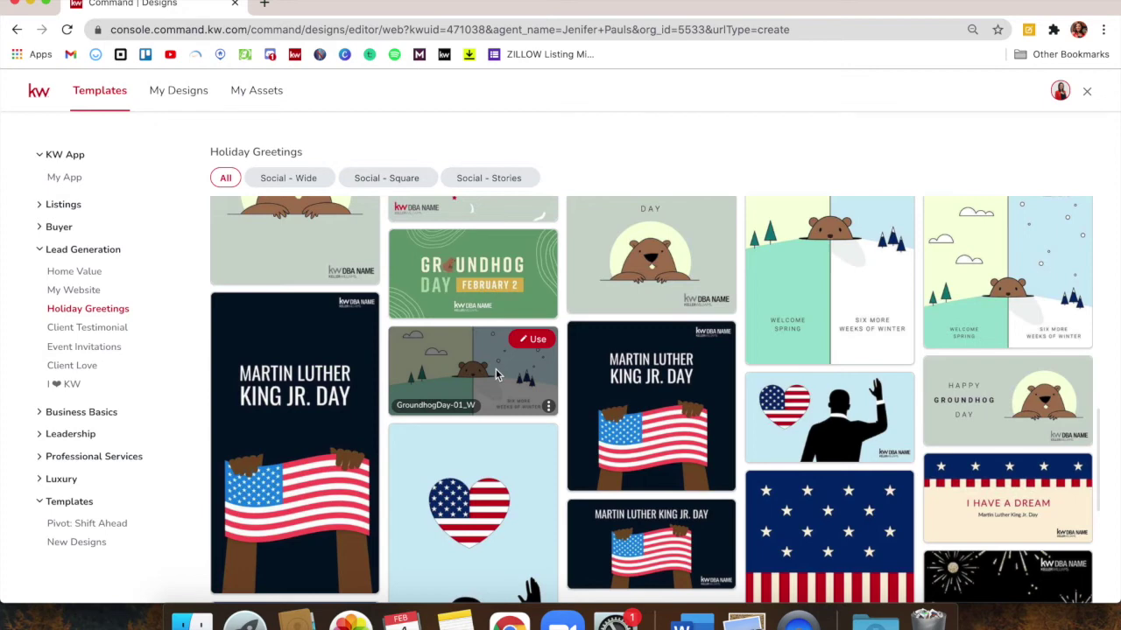
pyautogui.scroll(-2, 534, 385)
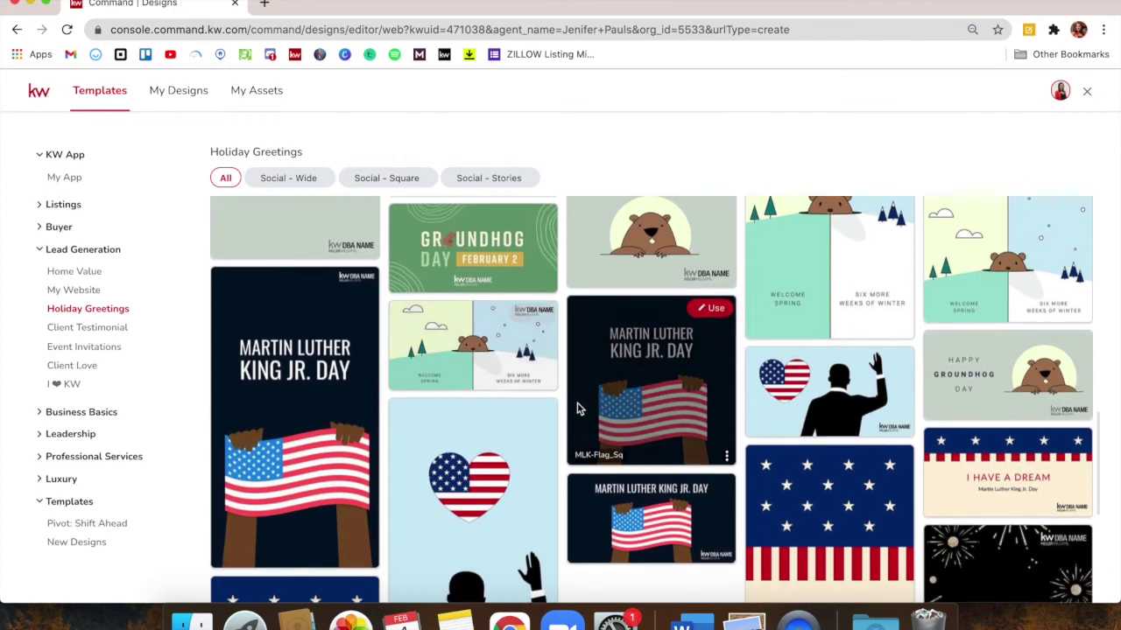
pyautogui.scroll(-1, 585, 400)
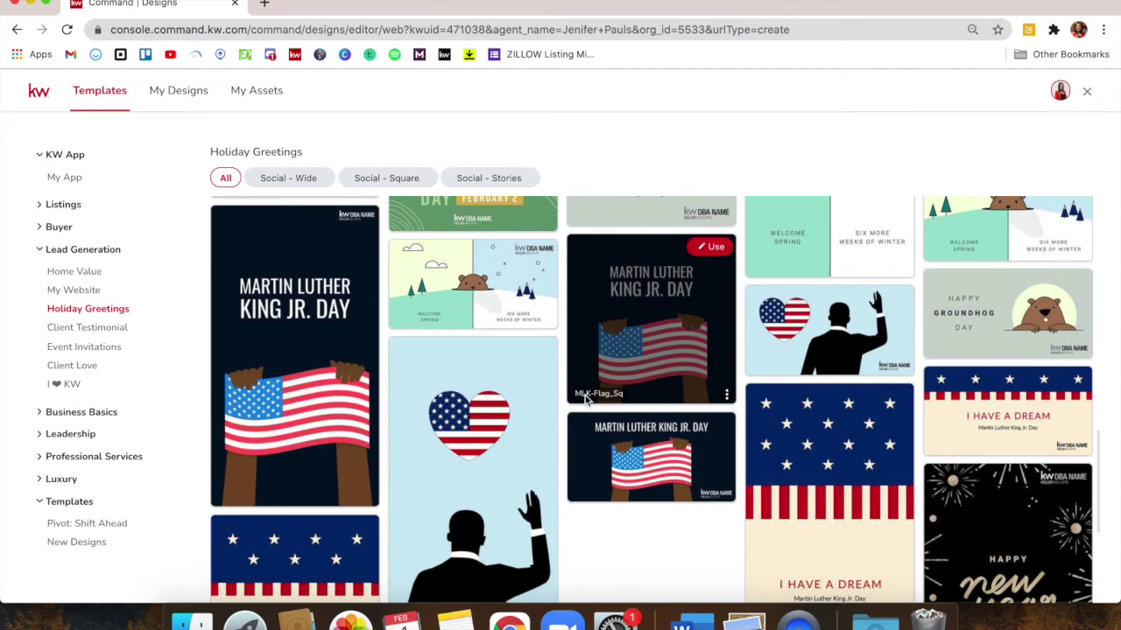
pyautogui.scroll(-6, 585, 398)
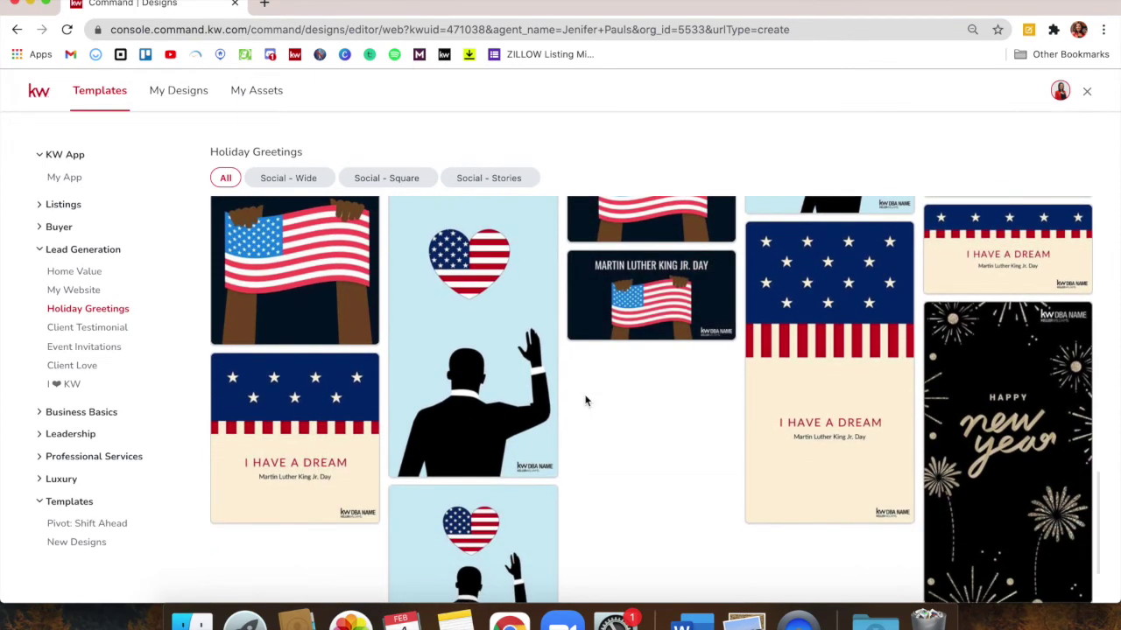
pyautogui.scroll(15, 586, 401)
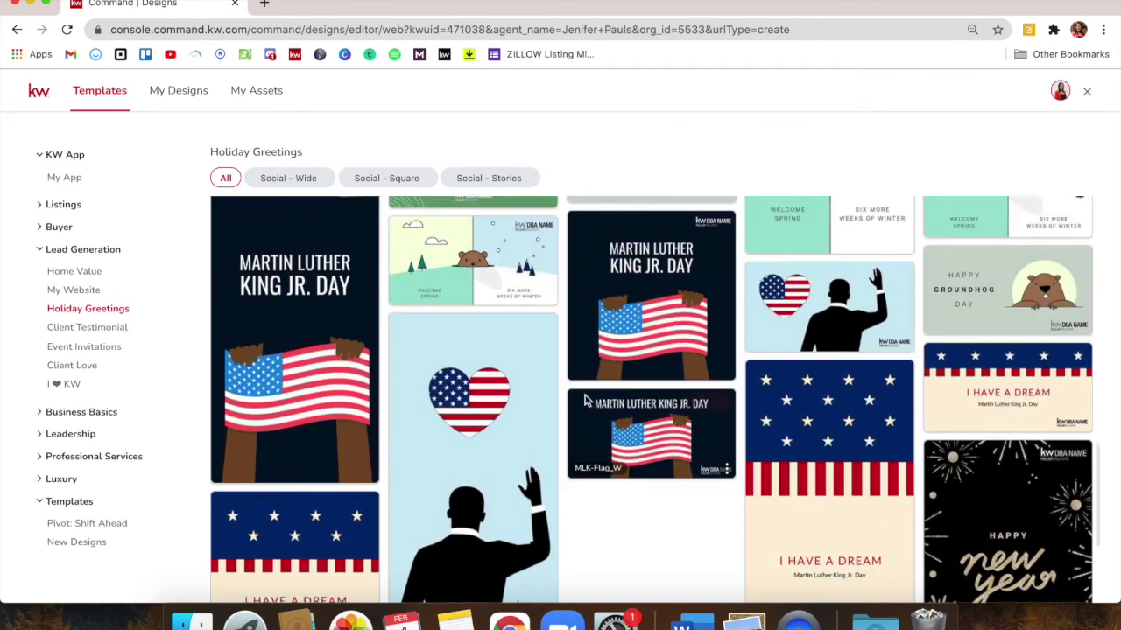
pyautogui.scroll(1, 585, 400)
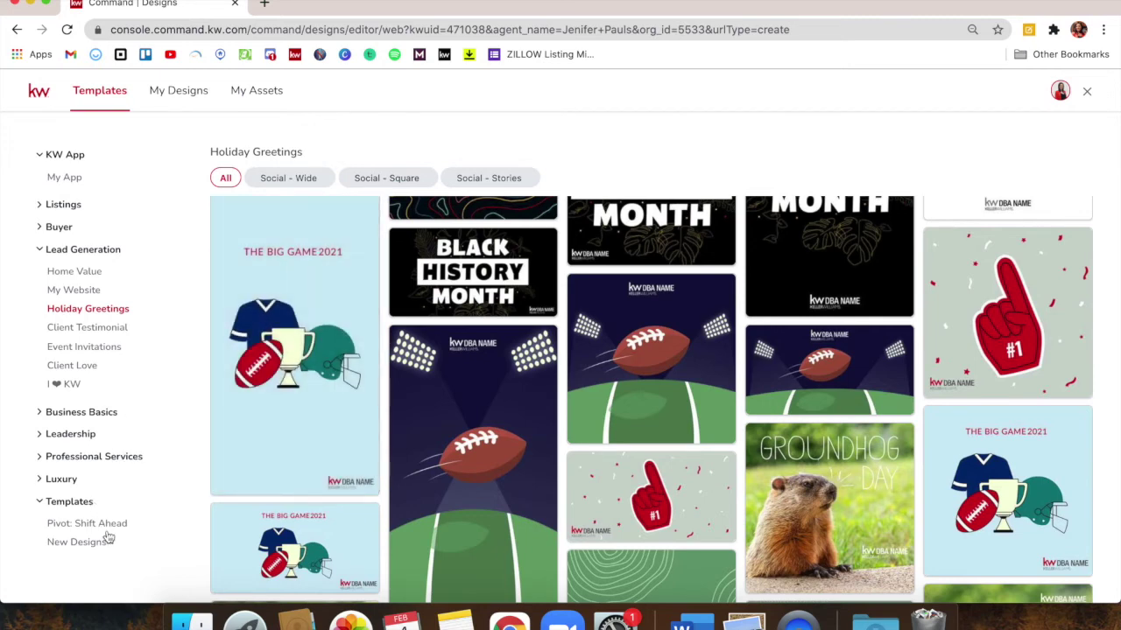
# Open Listings > Open House templates and filter to the eleven Social - Wide 1200x630 designs.
pyautogui.click(74, 415)
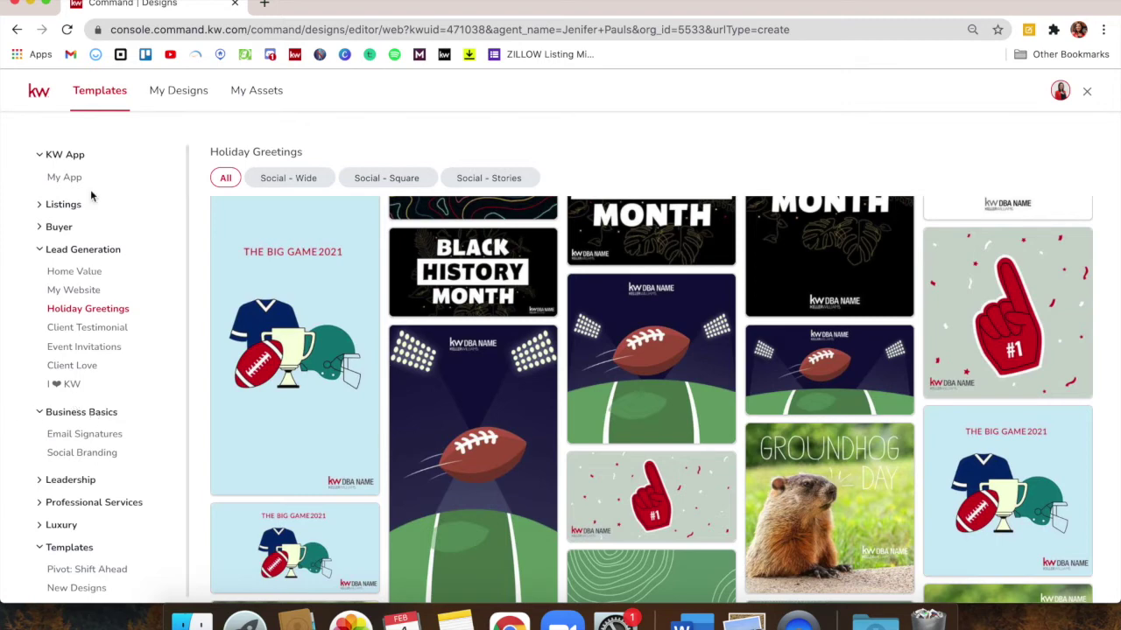
pyautogui.click(72, 211)
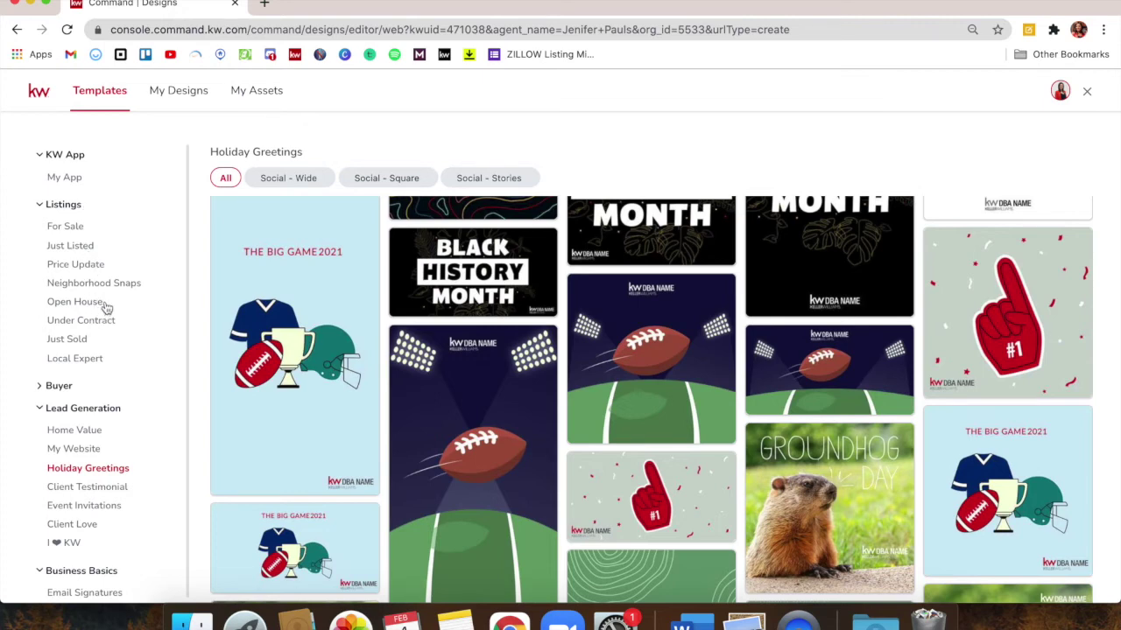
pyautogui.click(104, 304)
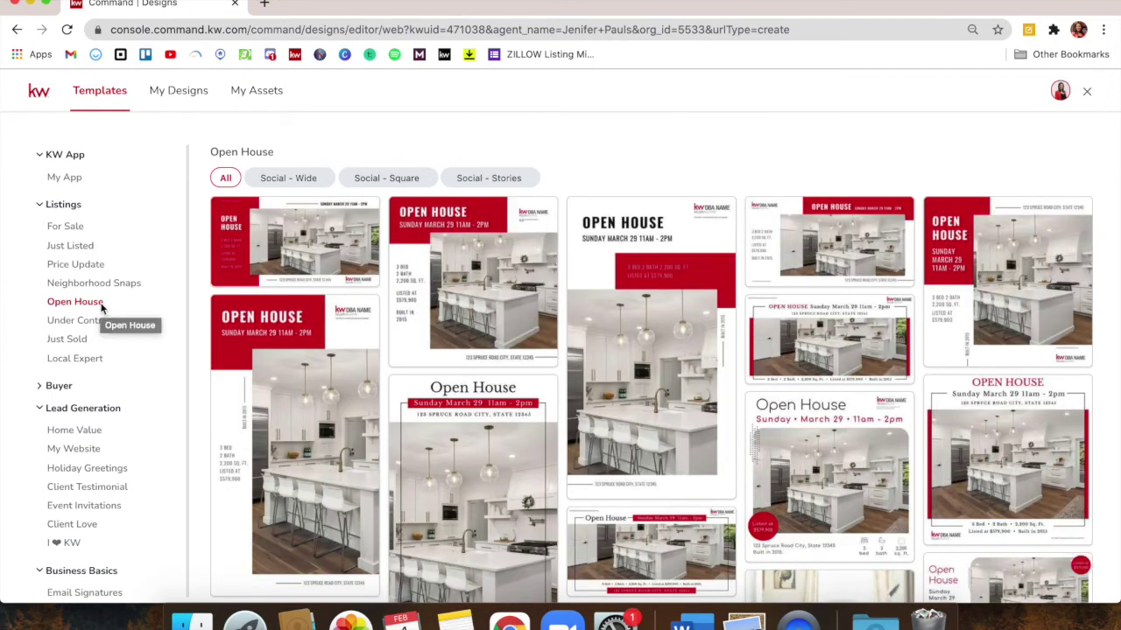
pyautogui.moveTo(236, 223)
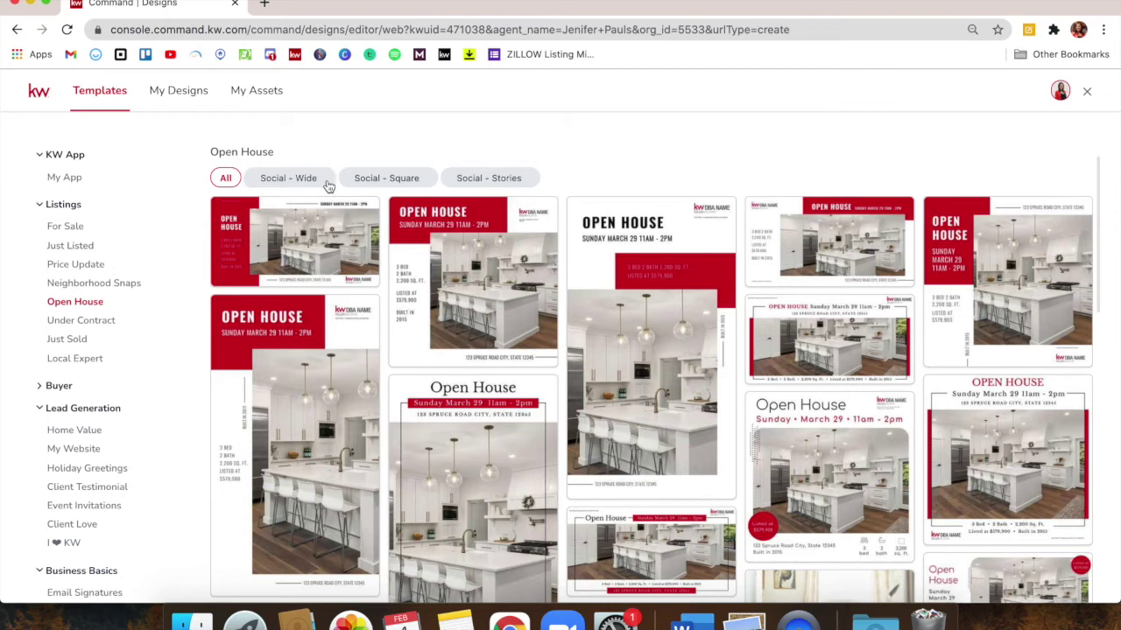
pyautogui.click(328, 184)
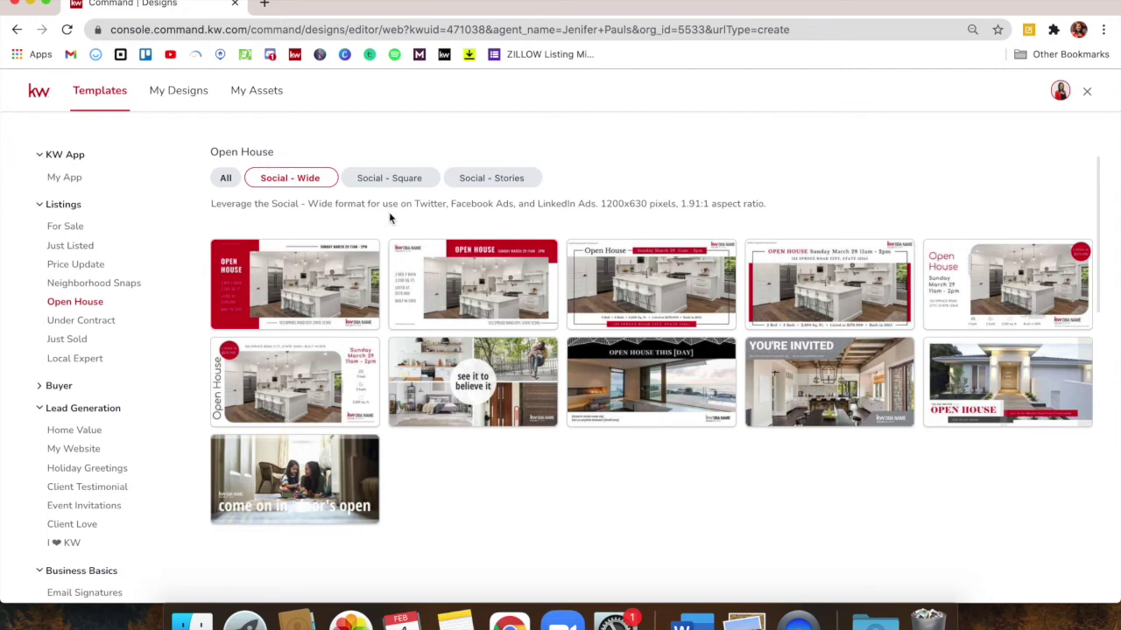
pyautogui.moveTo(665, 296)
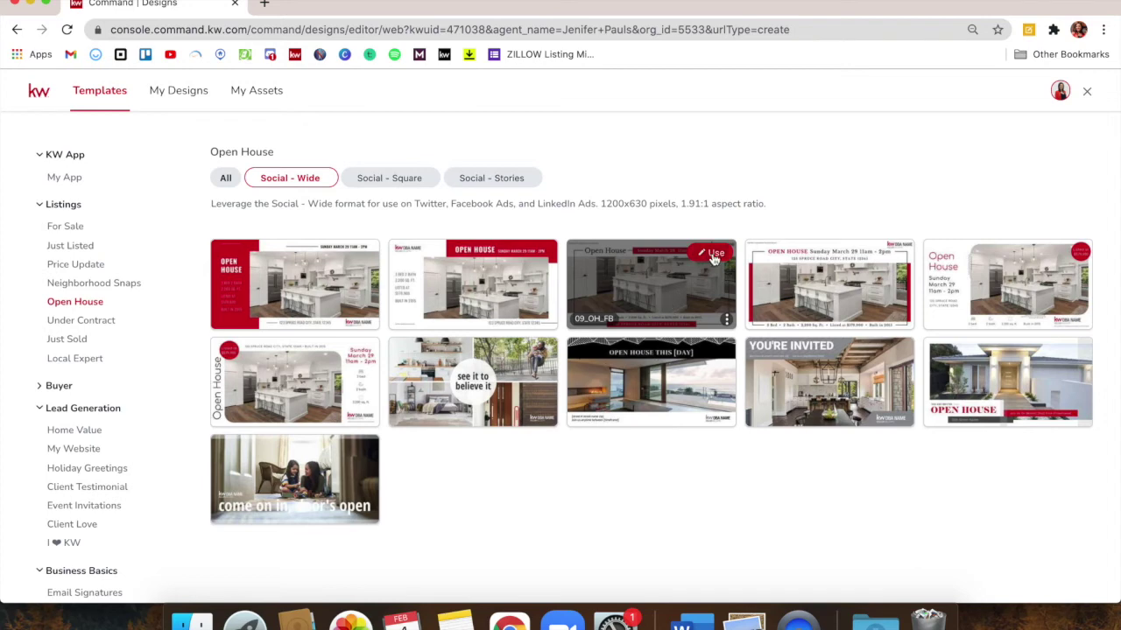
# Start a design from the 09_OH_FB template and select its kitchen banner photo.
pyautogui.click(713, 254)
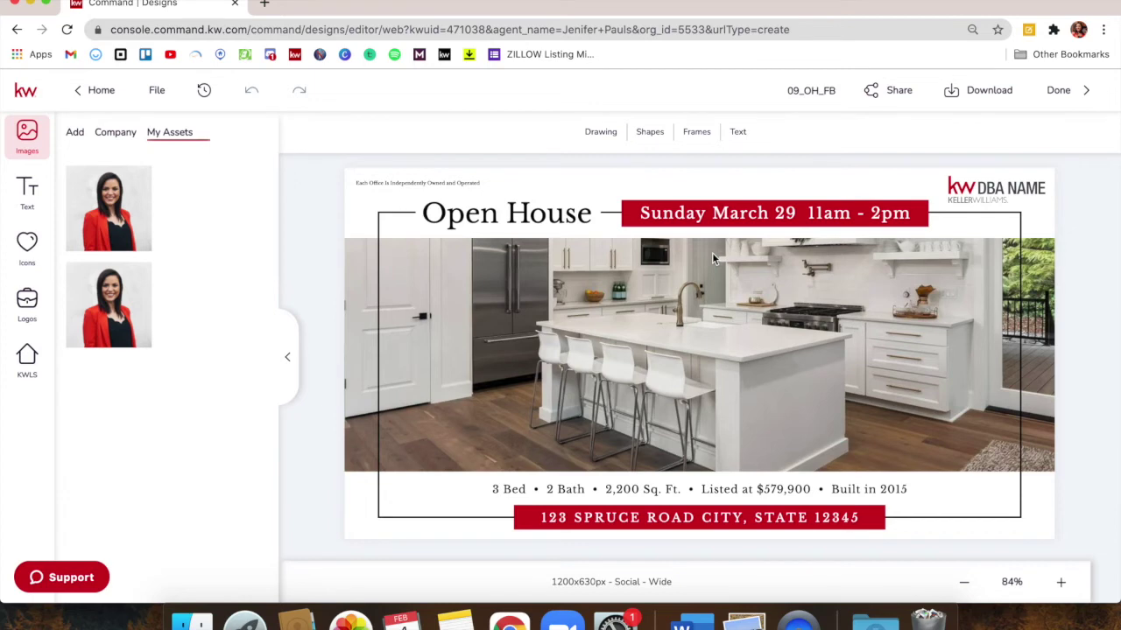
pyautogui.moveTo(146, 218)
pyautogui.click(28, 211)
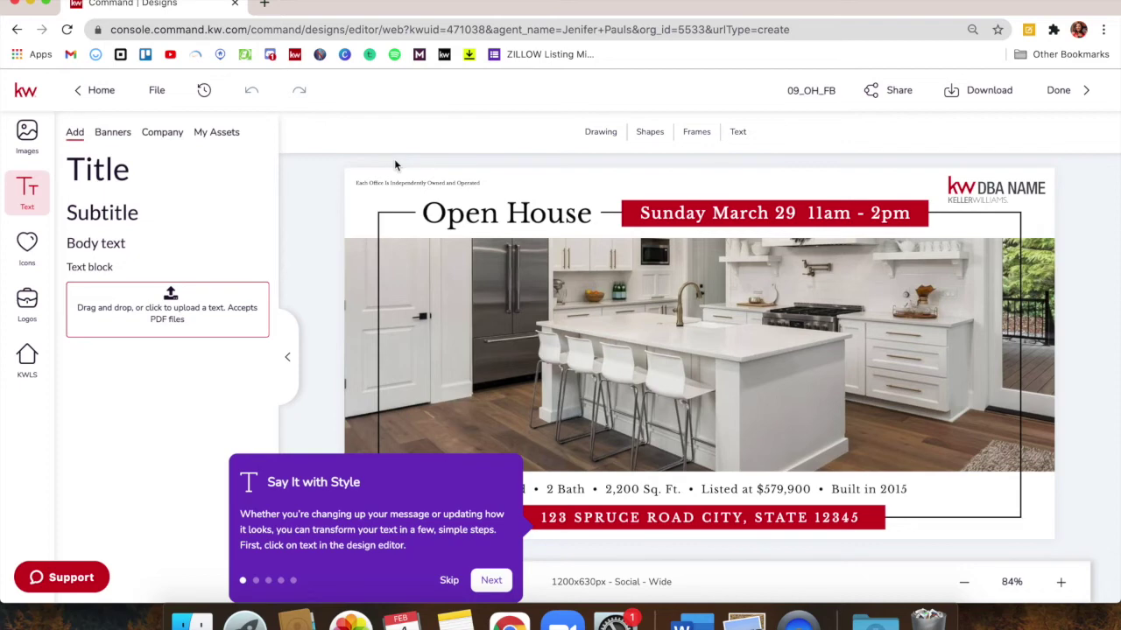
pyautogui.click(360, 250)
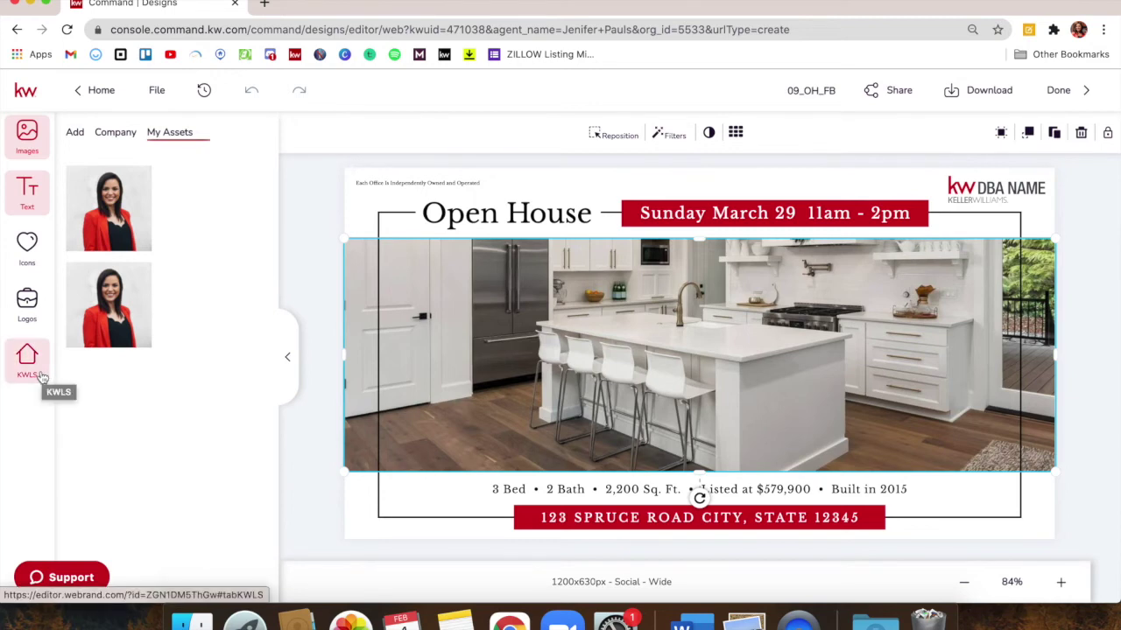
# Open the KWLS listing search and set its search mode to listing agent.
pyautogui.click(39, 378)
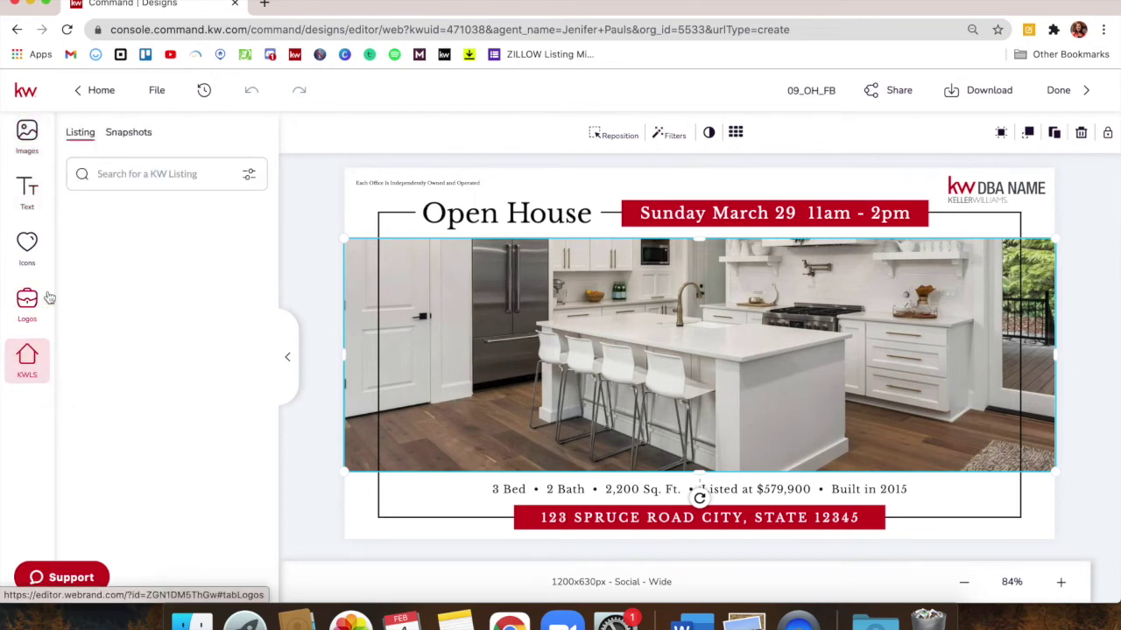
pyautogui.click(177, 175)
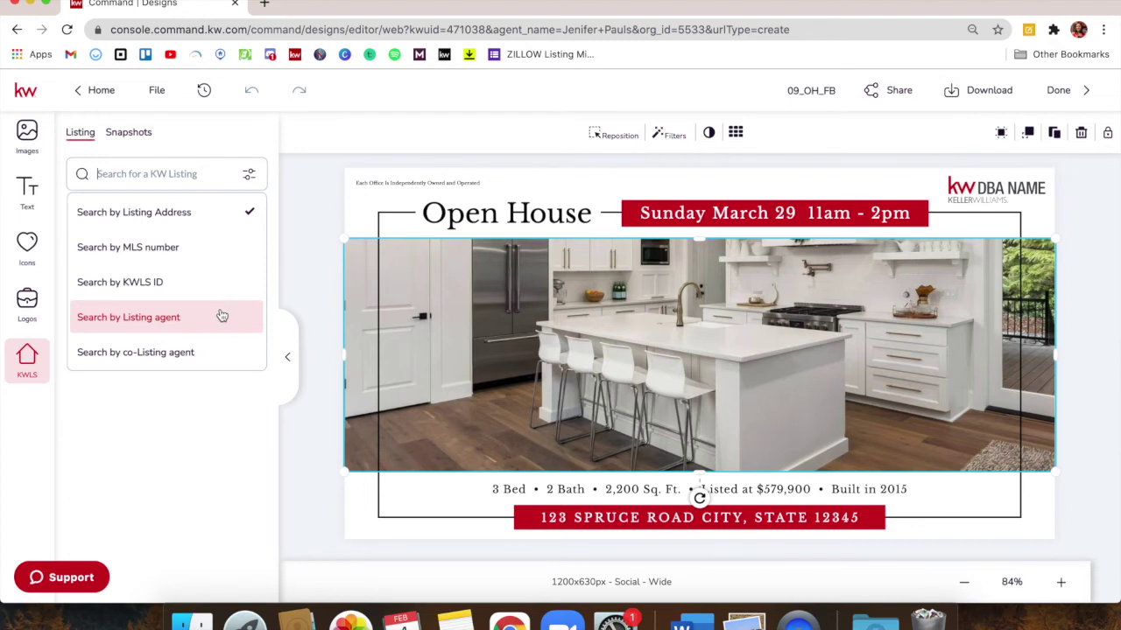
pyautogui.click(222, 323)
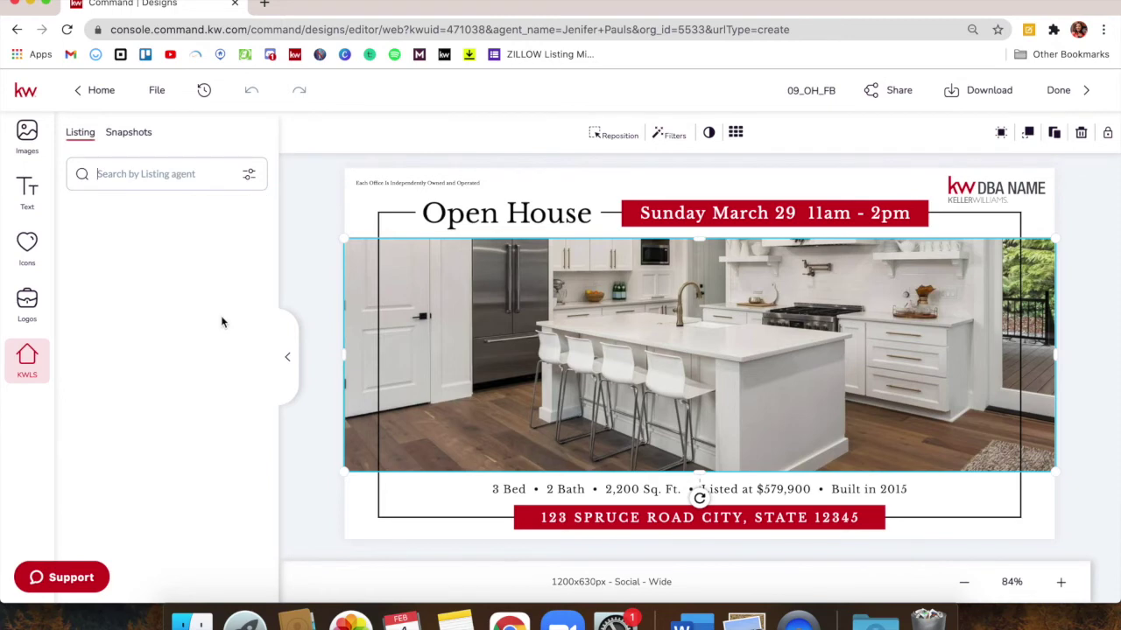
# Search KWLS for the property's street address to list matching listings.
pyautogui.click(192, 177)
pyautogui.click(191, 179)
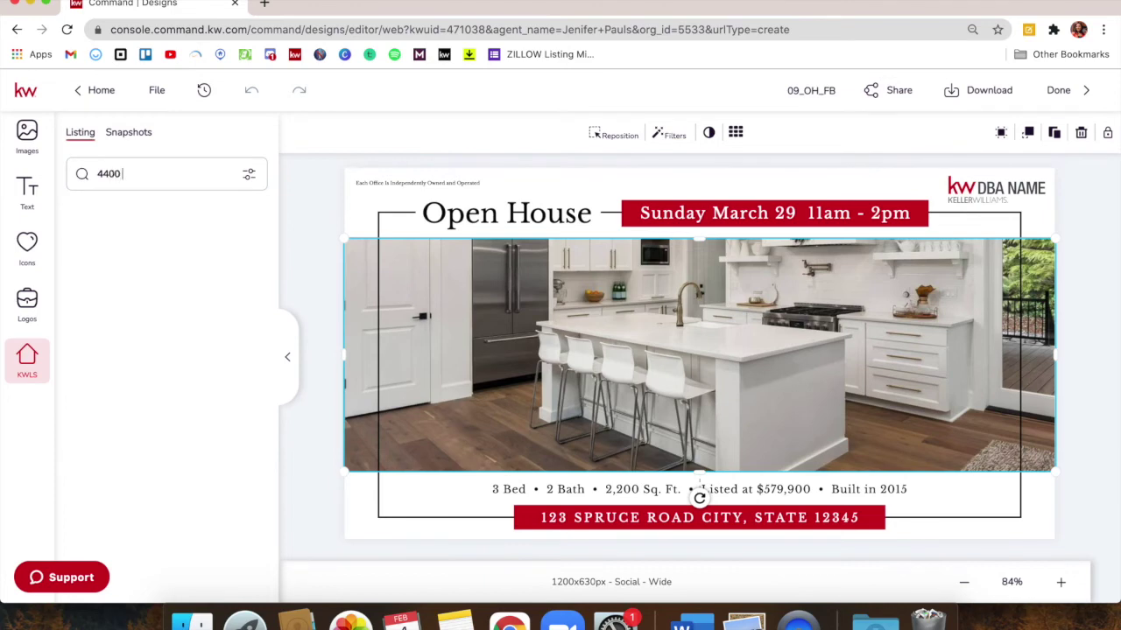
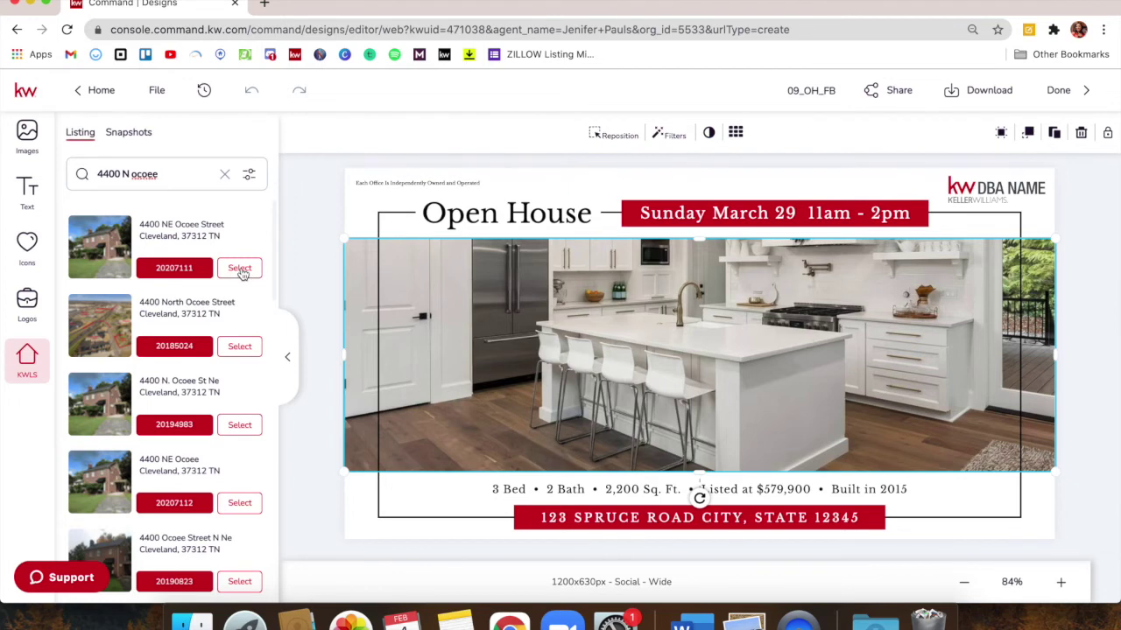
# Select the first result and review its Listing Details: Active, $285,000, built 1935.
pyautogui.click(237, 276)
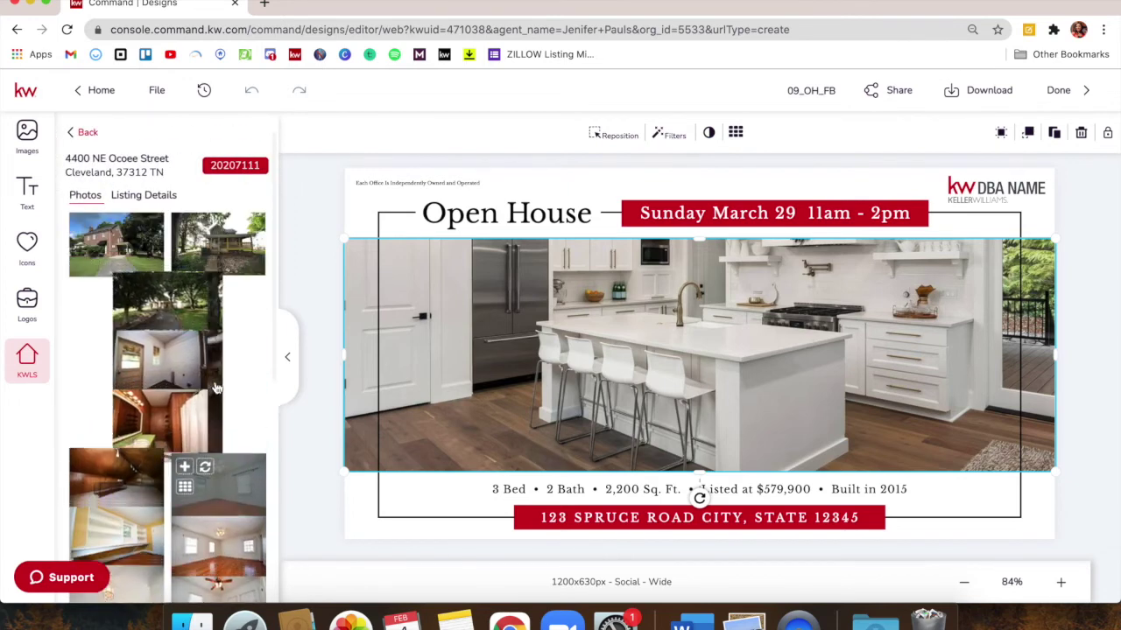
pyautogui.click(137, 195)
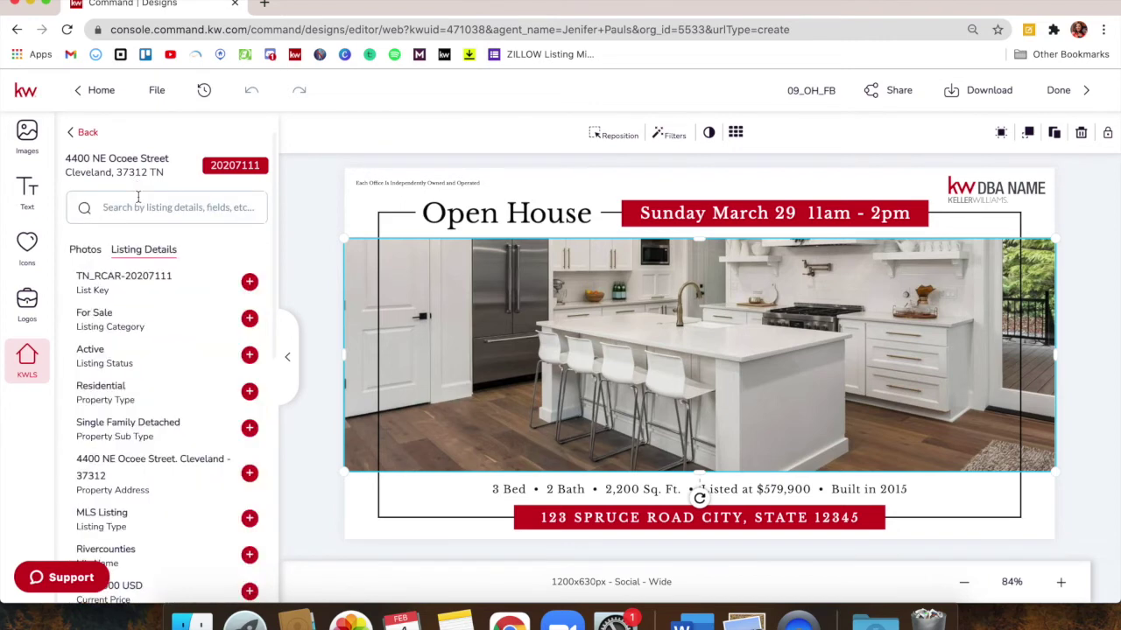
pyautogui.scroll(-3, 179, 324)
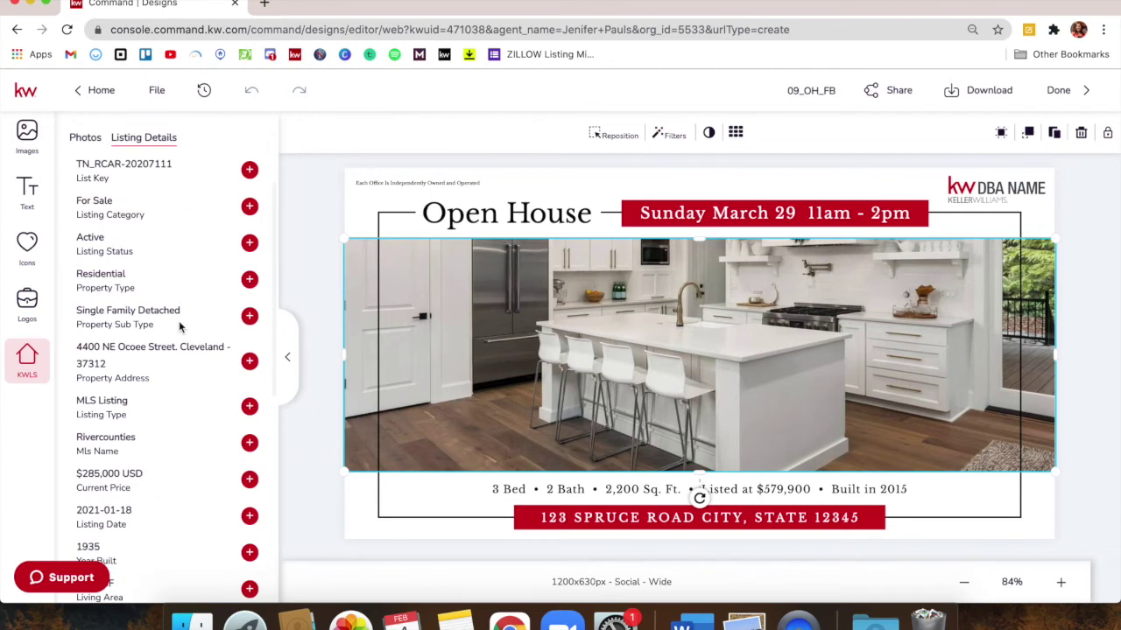
pyautogui.scroll(-3, 178, 326)
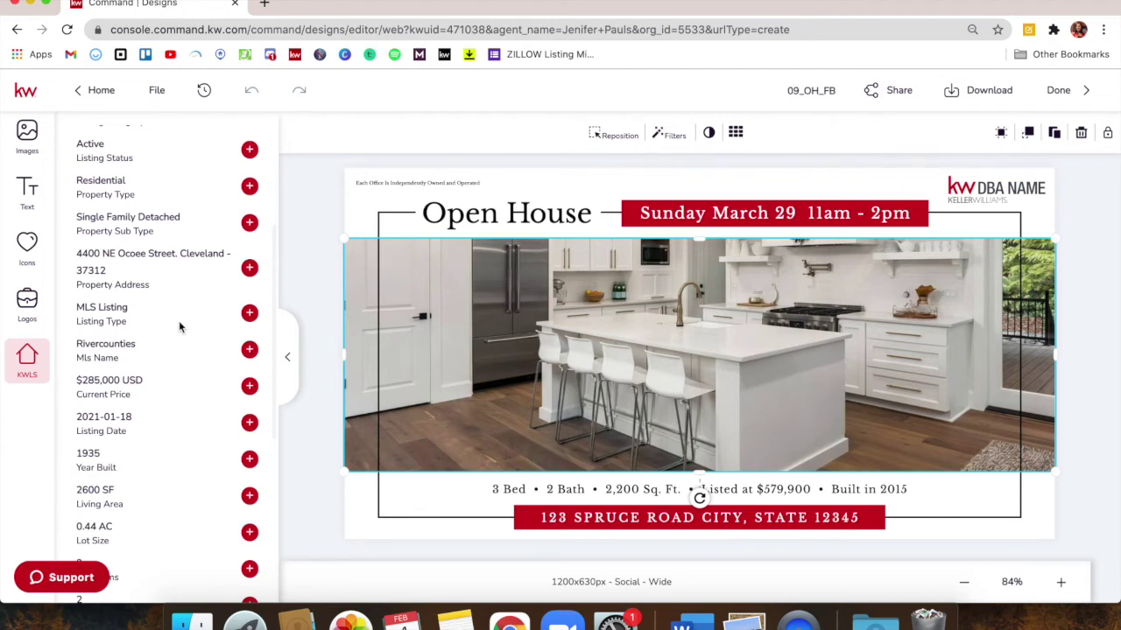
pyautogui.scroll(5, 179, 325)
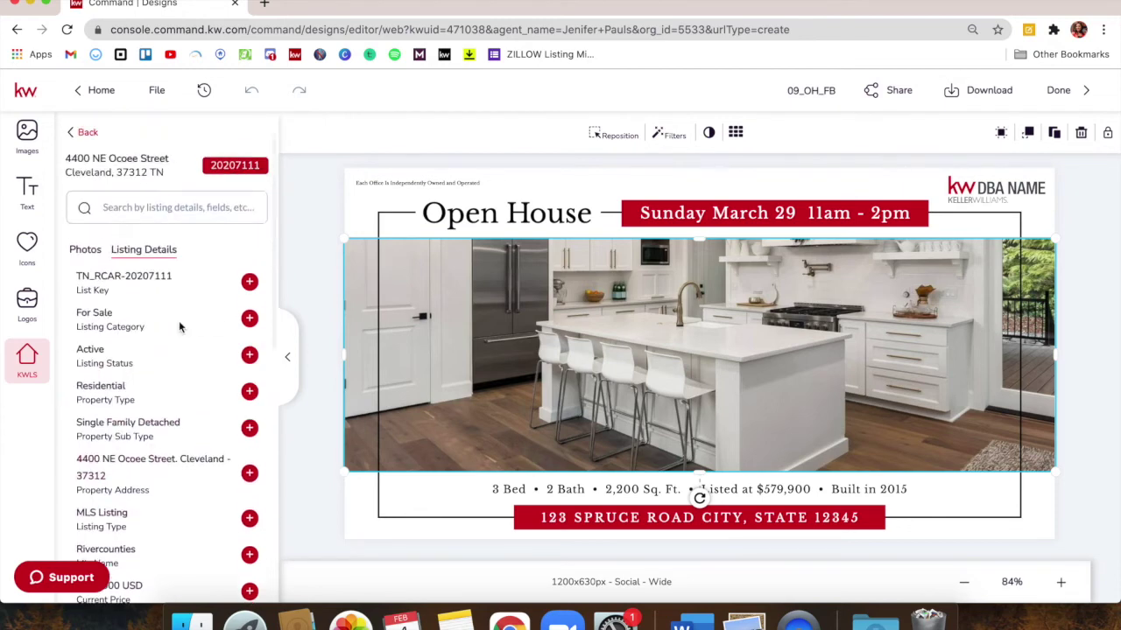
# Replace the banner's kitchen image with the listing's exterior house-and-porch photo.
pyautogui.click(85, 251)
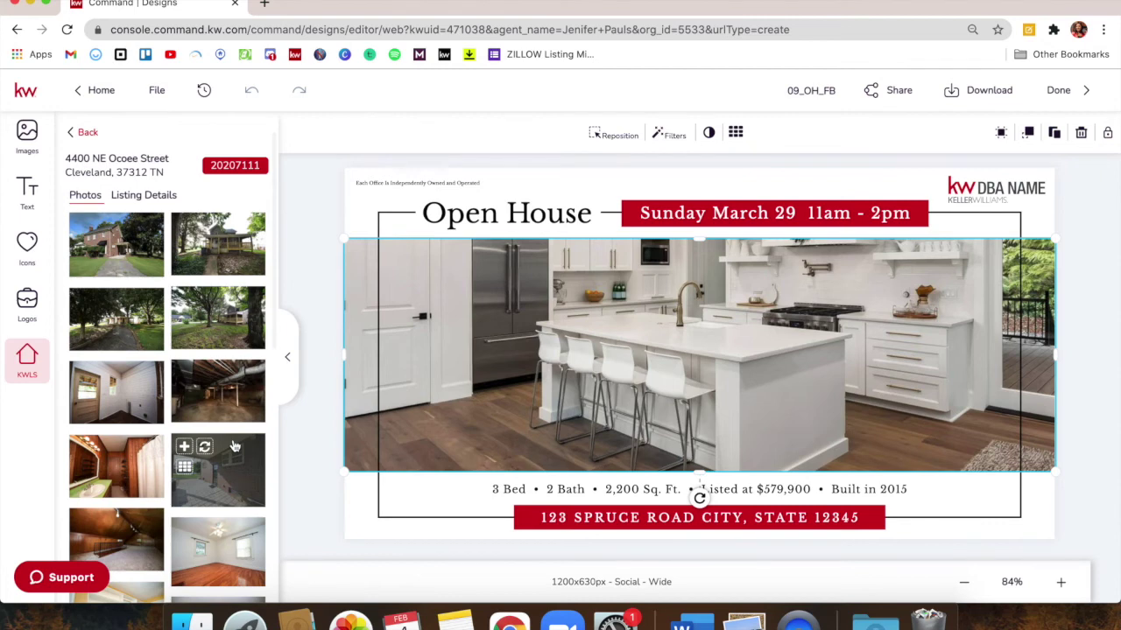
pyautogui.scroll(-1, 235, 447)
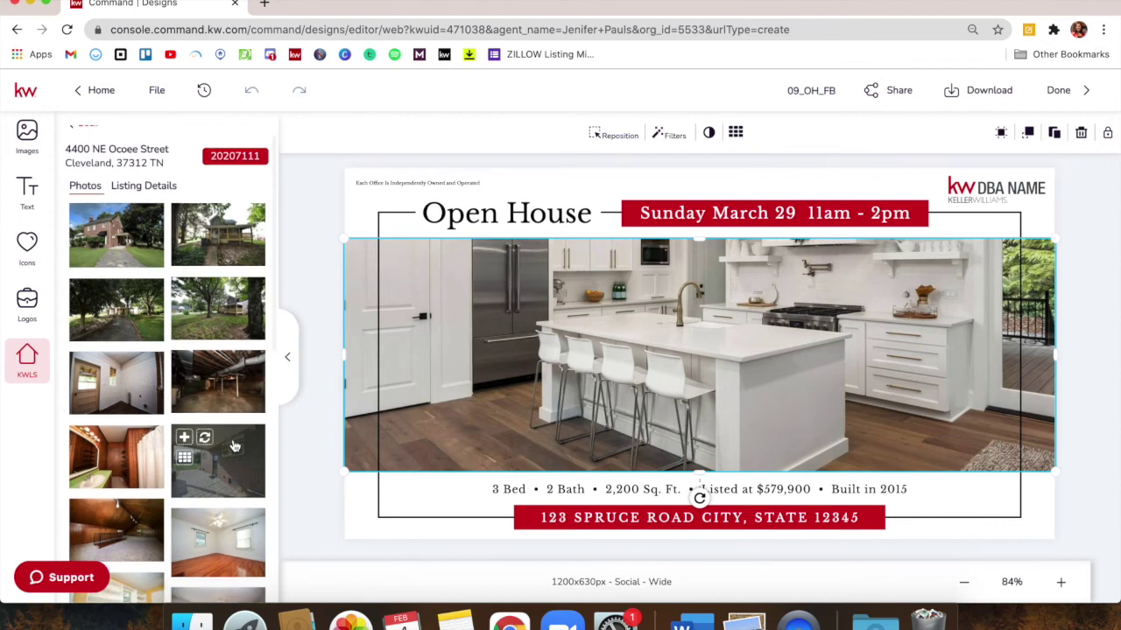
pyautogui.scroll(-10, 235, 447)
pyautogui.scroll(-6, 211, 421)
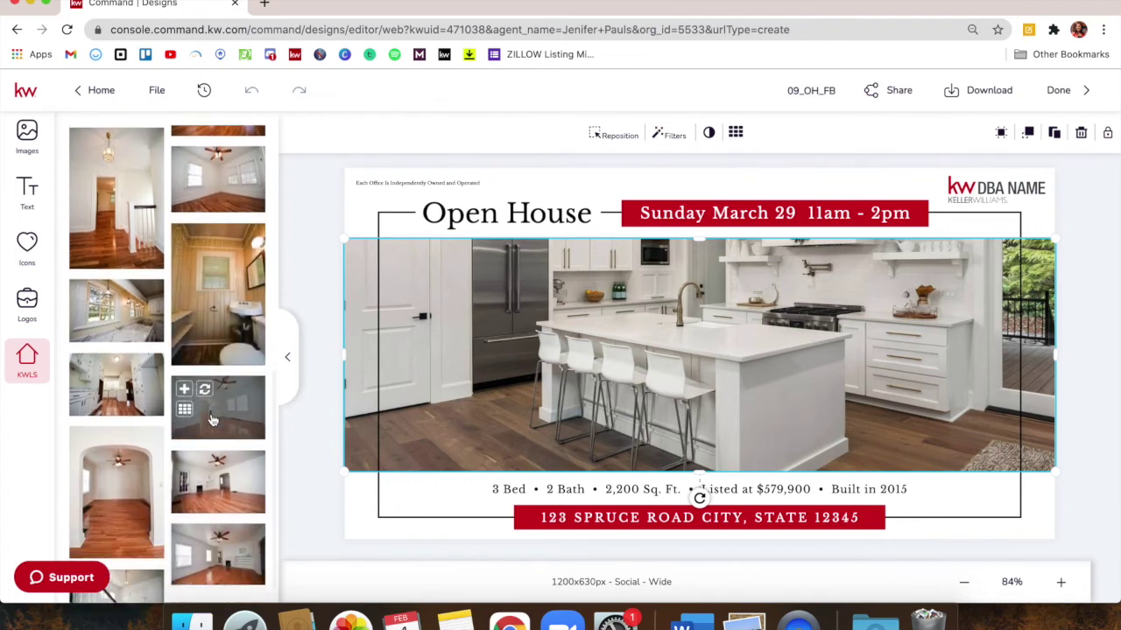
pyautogui.scroll(-2, 211, 422)
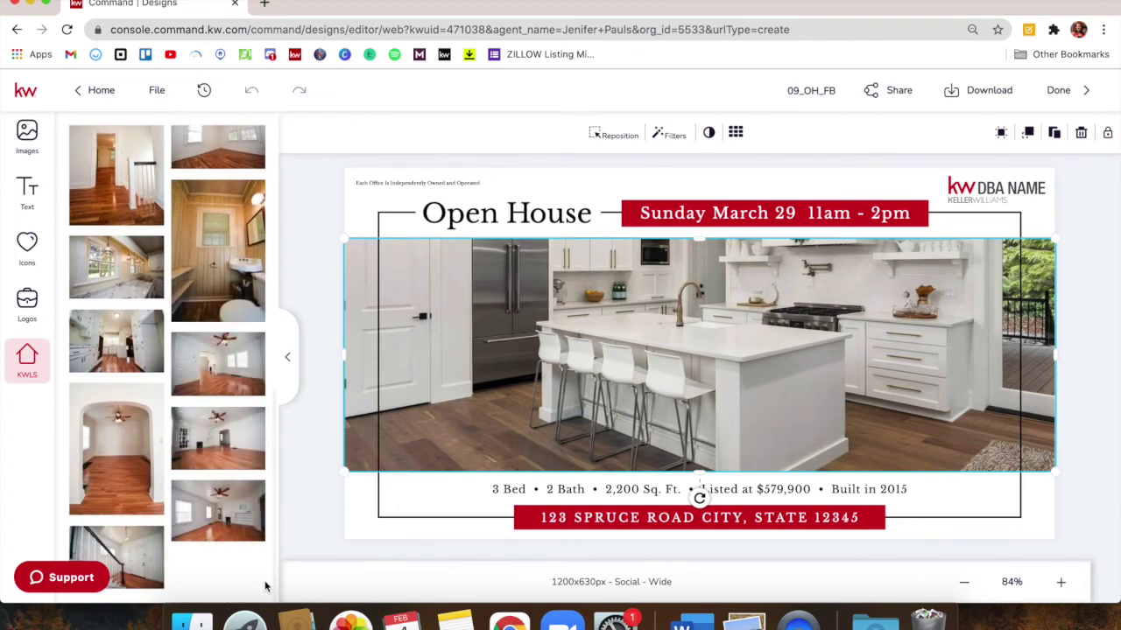
pyautogui.scroll(10, 236, 502)
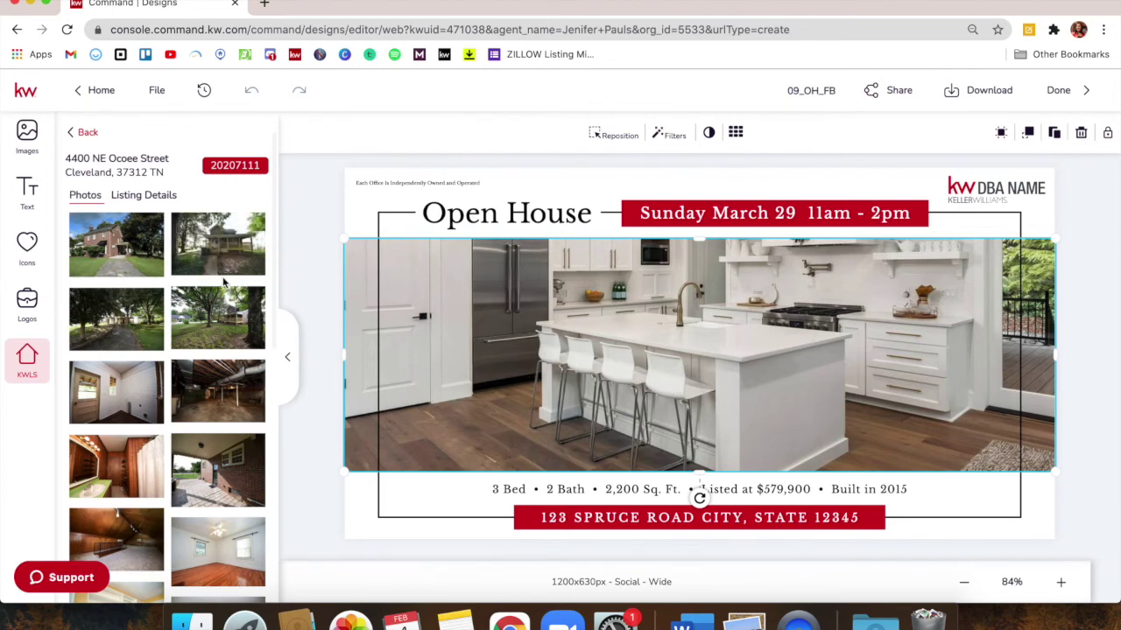
pyautogui.moveTo(232, 262)
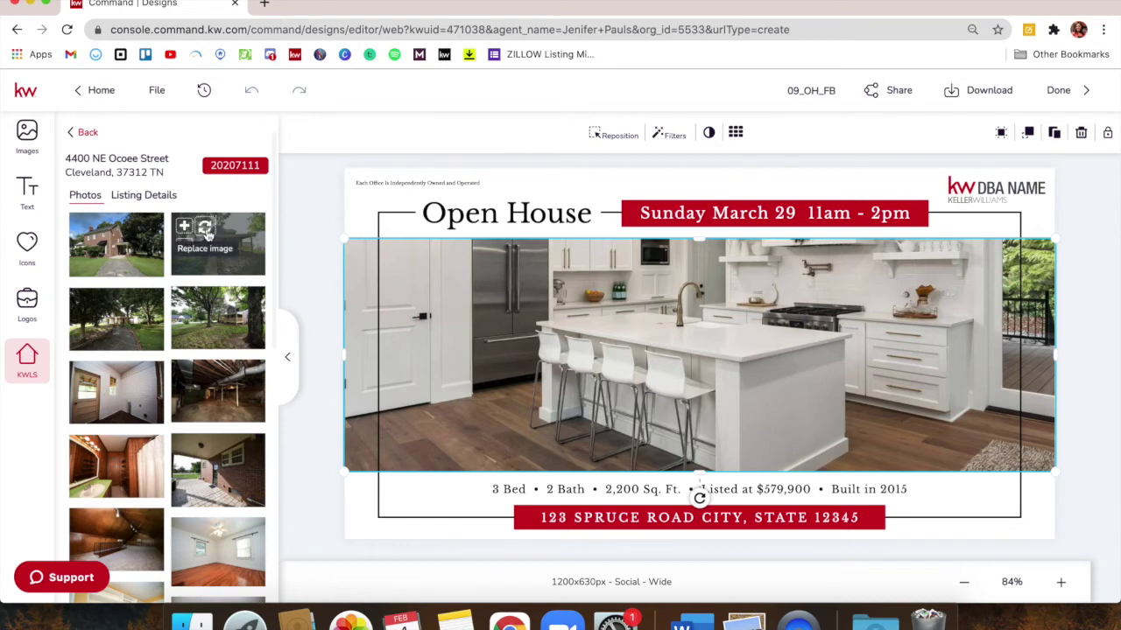
pyautogui.click(207, 229)
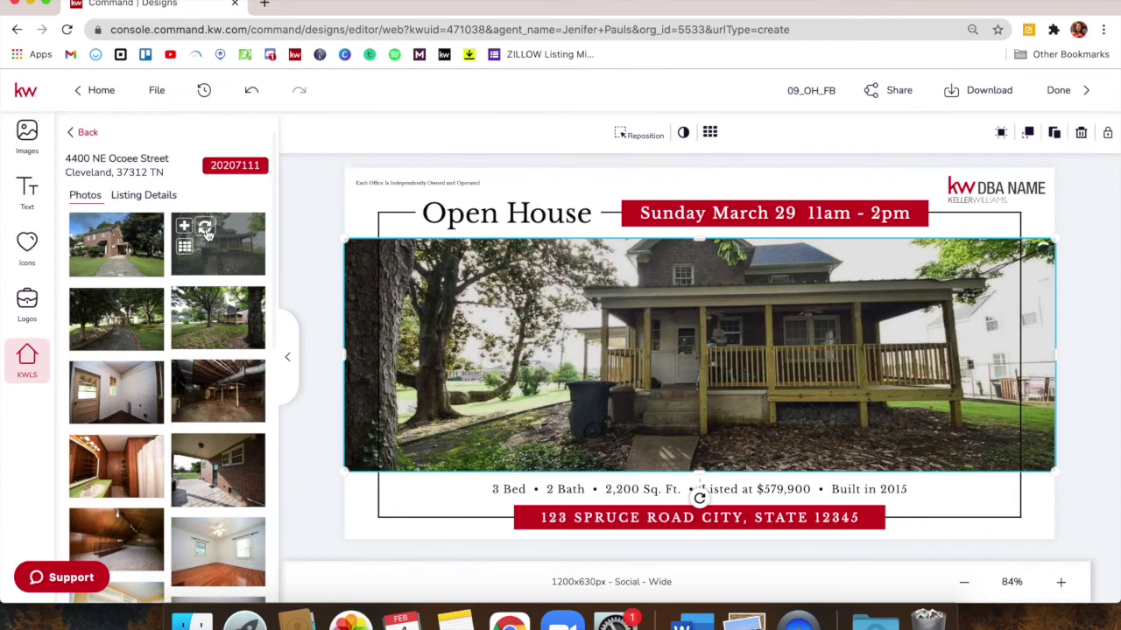
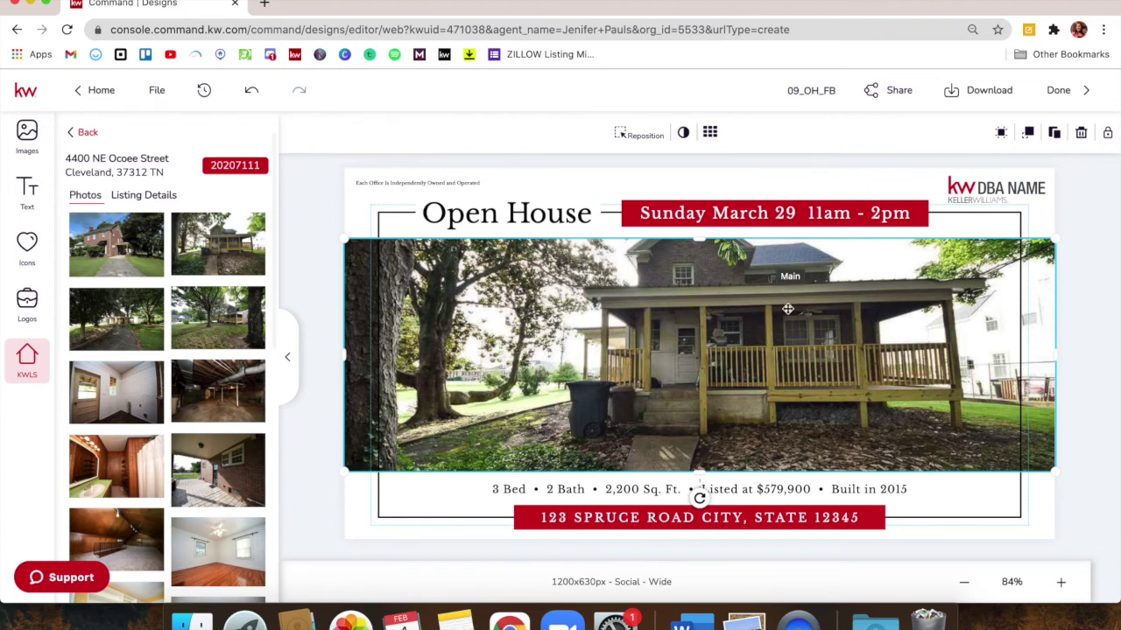
# Reposition the house photo lower within its wide banner frame to show the porch front.
pyautogui.click(788, 308)
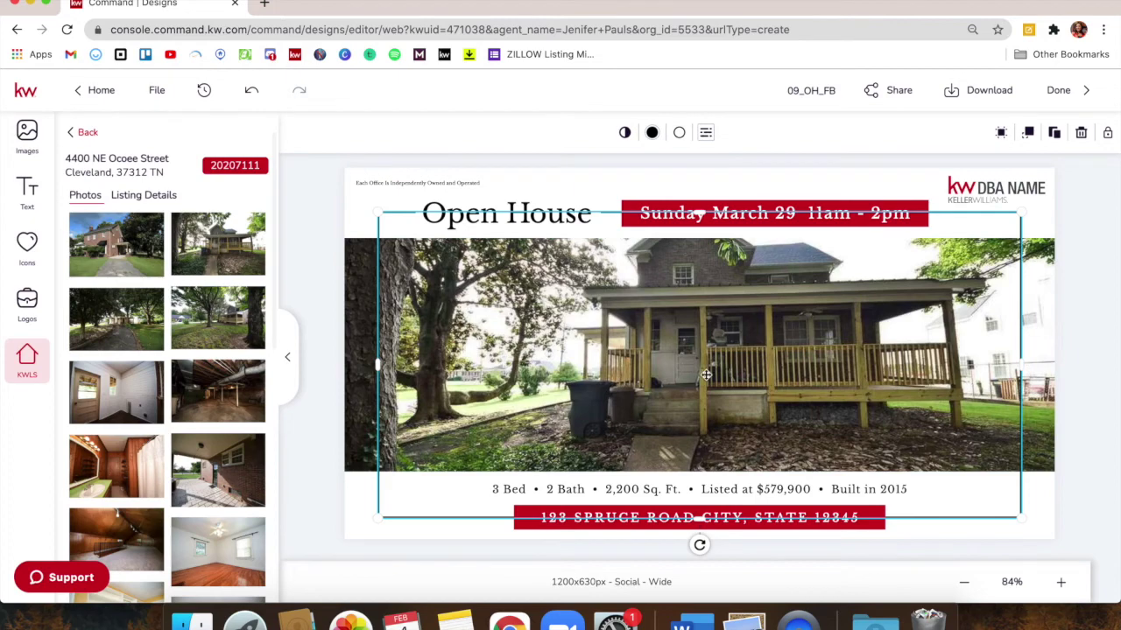
pyautogui.click(369, 346)
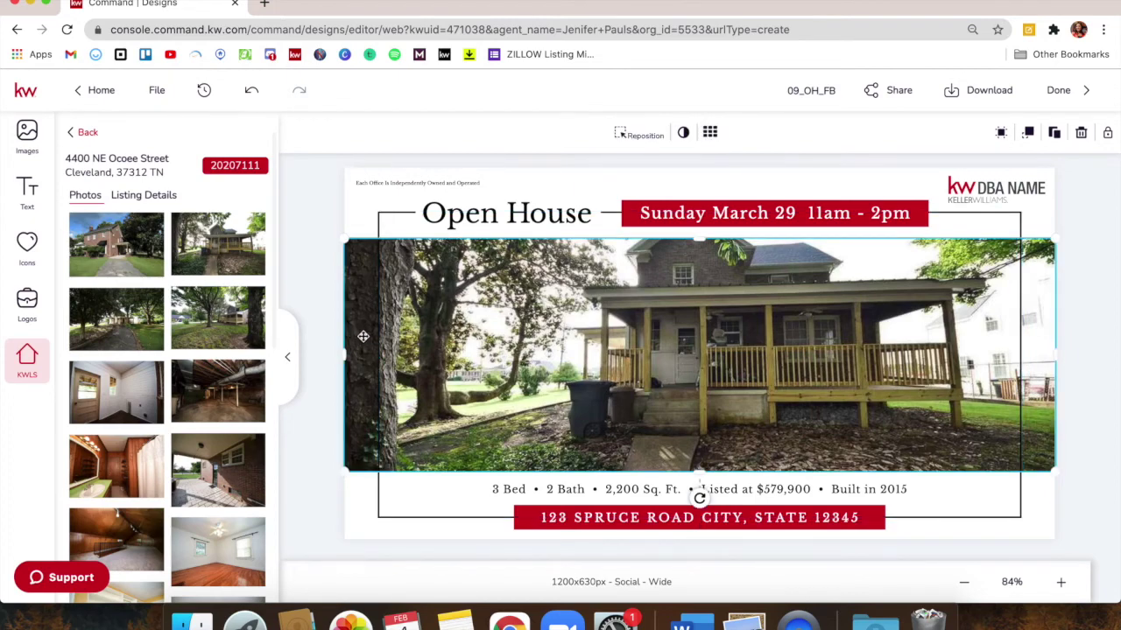
pyautogui.doubleClick(363, 336)
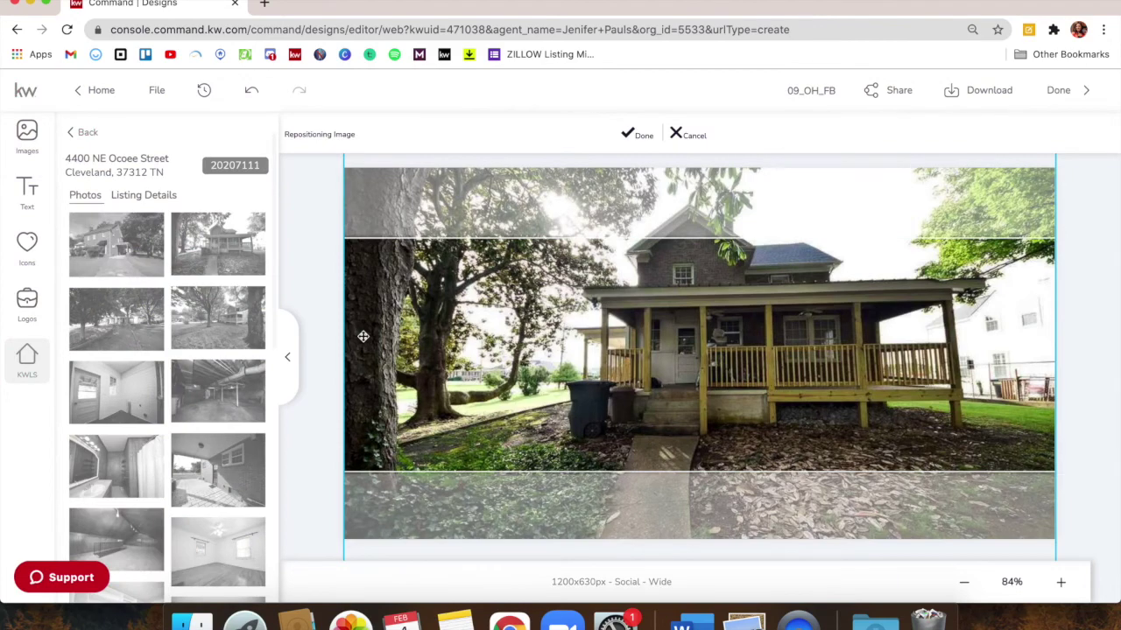
pyautogui.moveTo(478, 300); pyautogui.dragTo(477, 324)
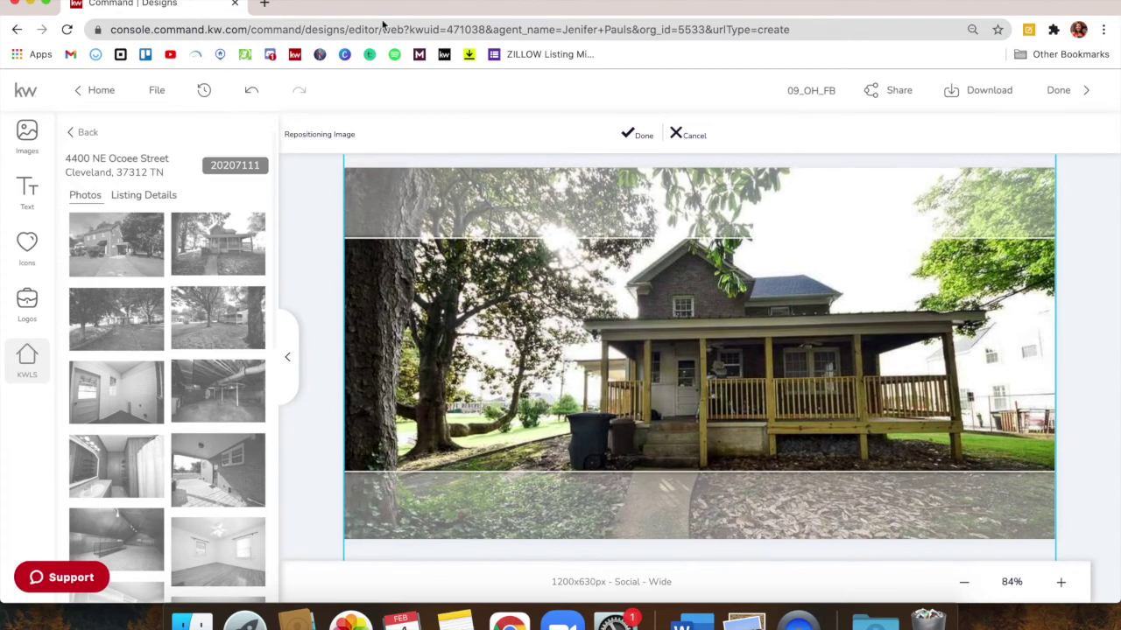
pyautogui.click(634, 137)
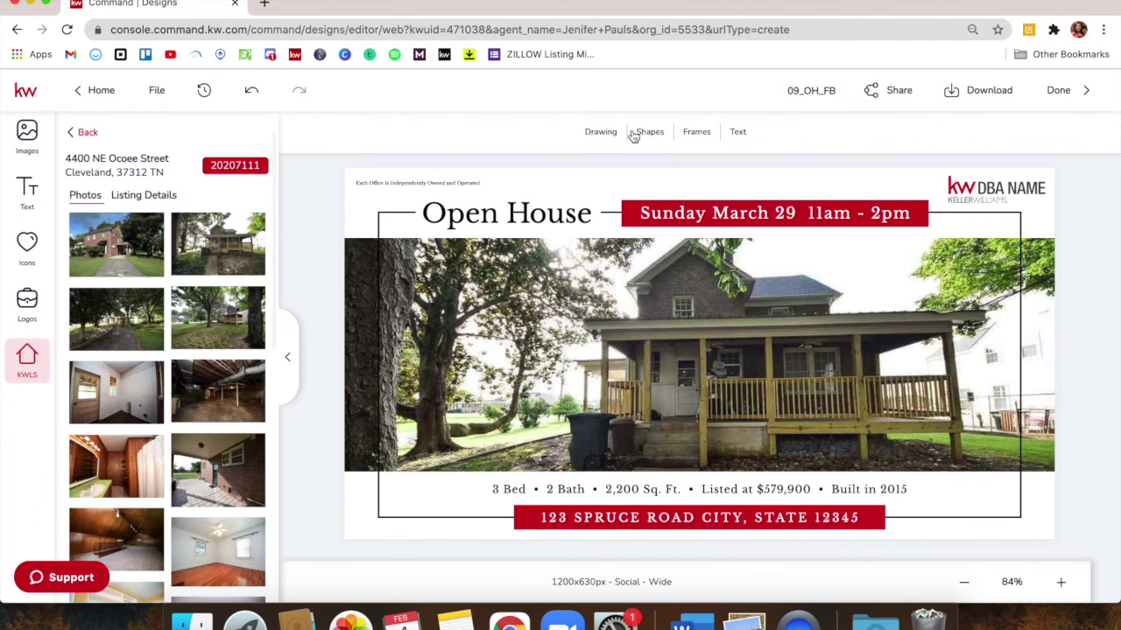
pyautogui.click(361, 341)
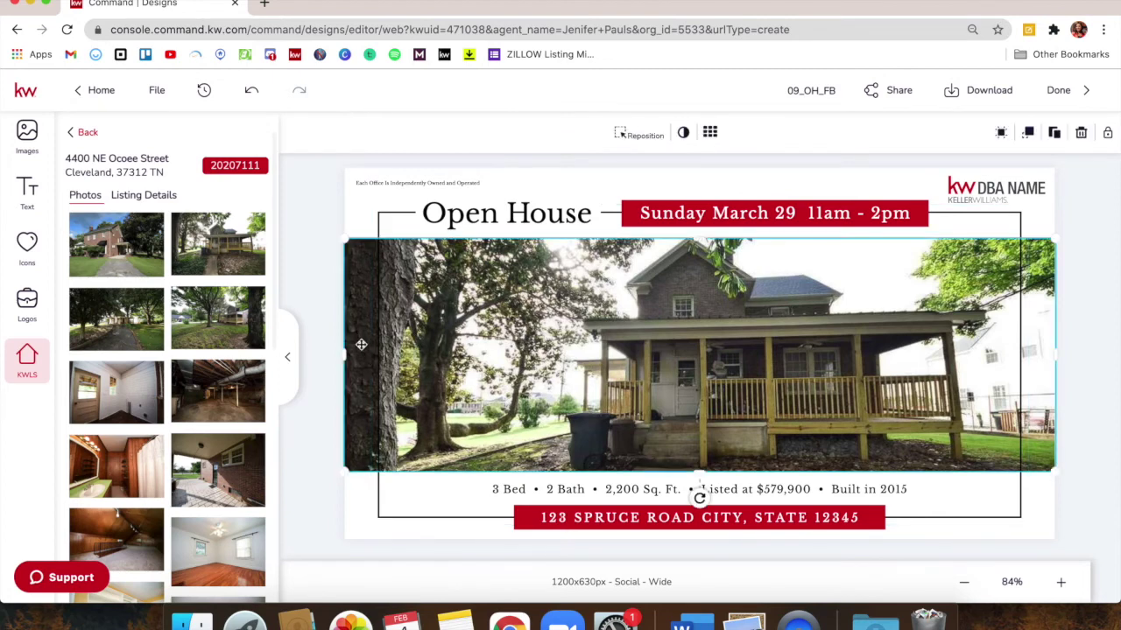
pyautogui.click(412, 290)
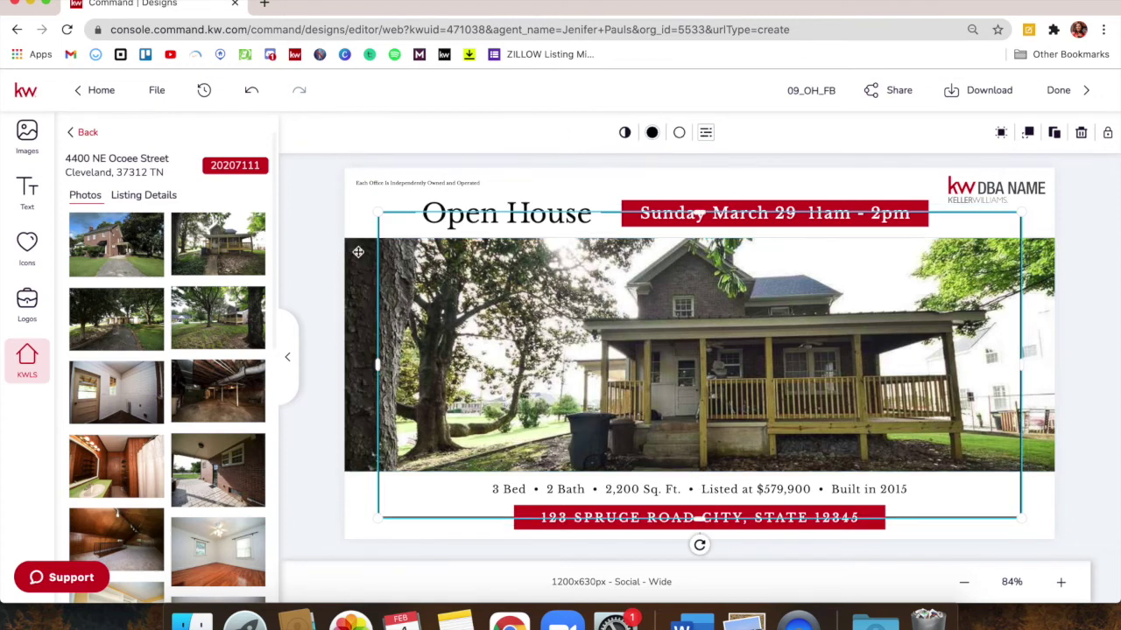
pyautogui.click(368, 259)
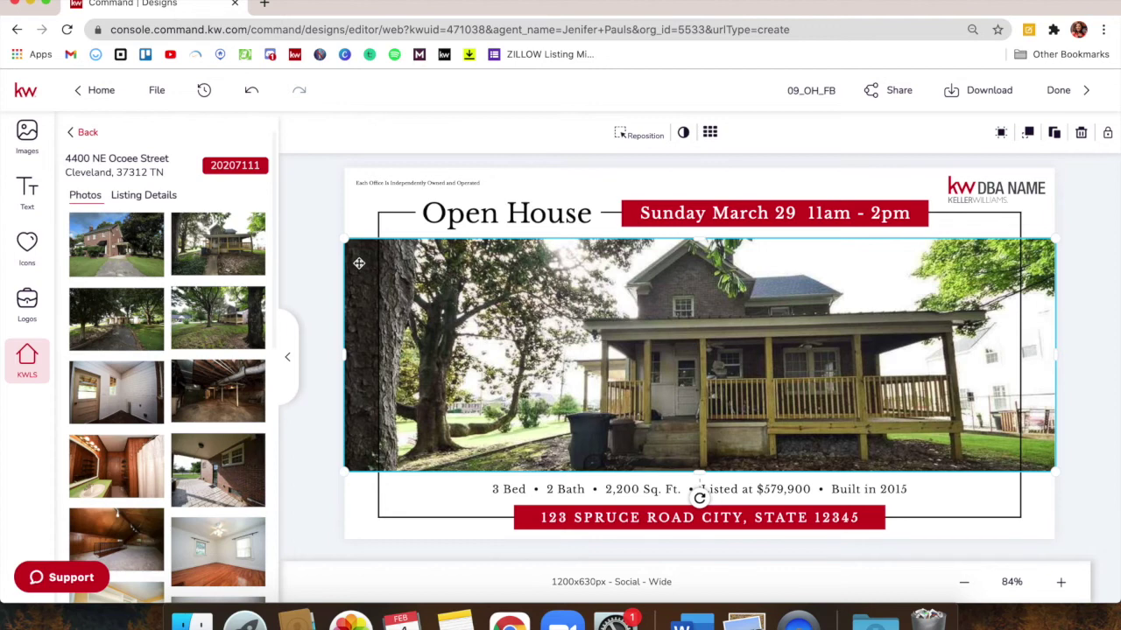
pyautogui.moveTo(193, 268)
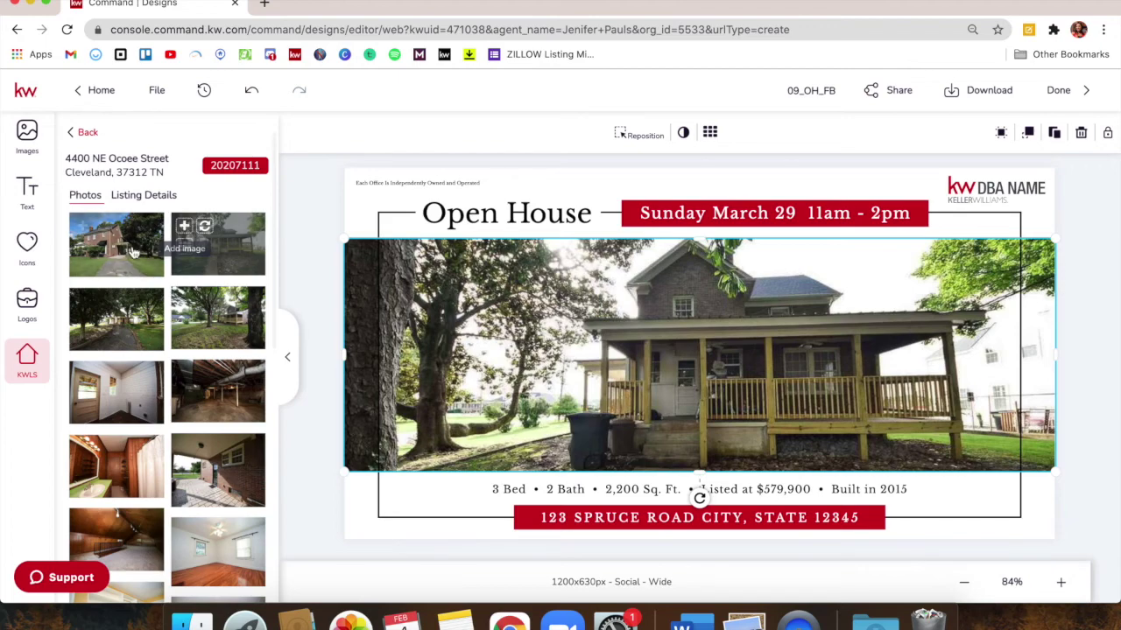
pyautogui.click(83, 226)
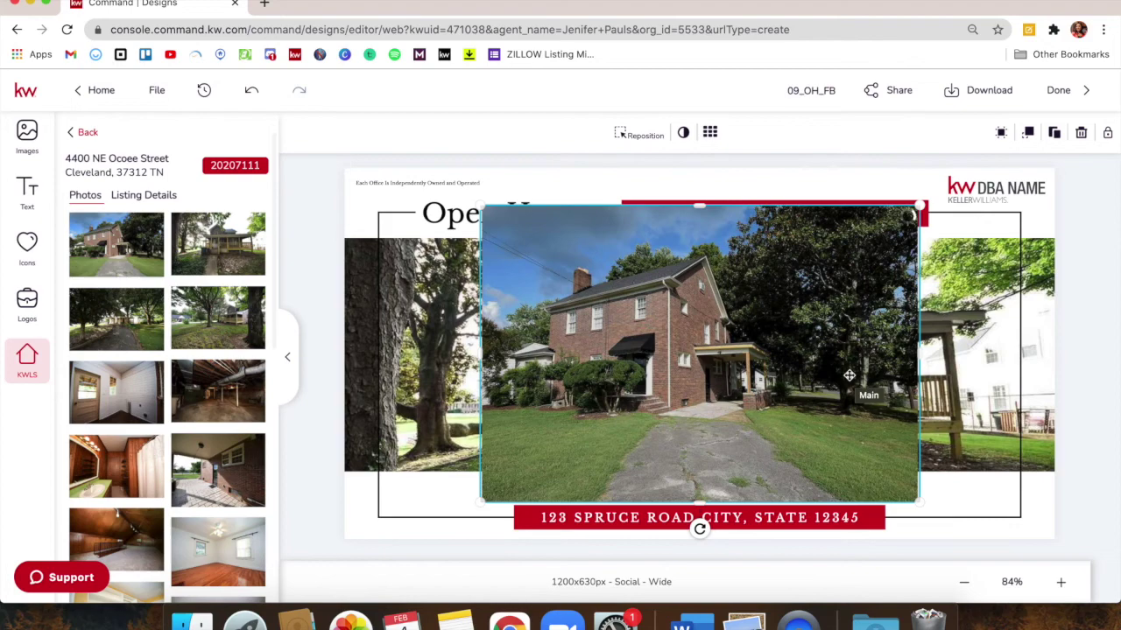
pyautogui.click(817, 370)
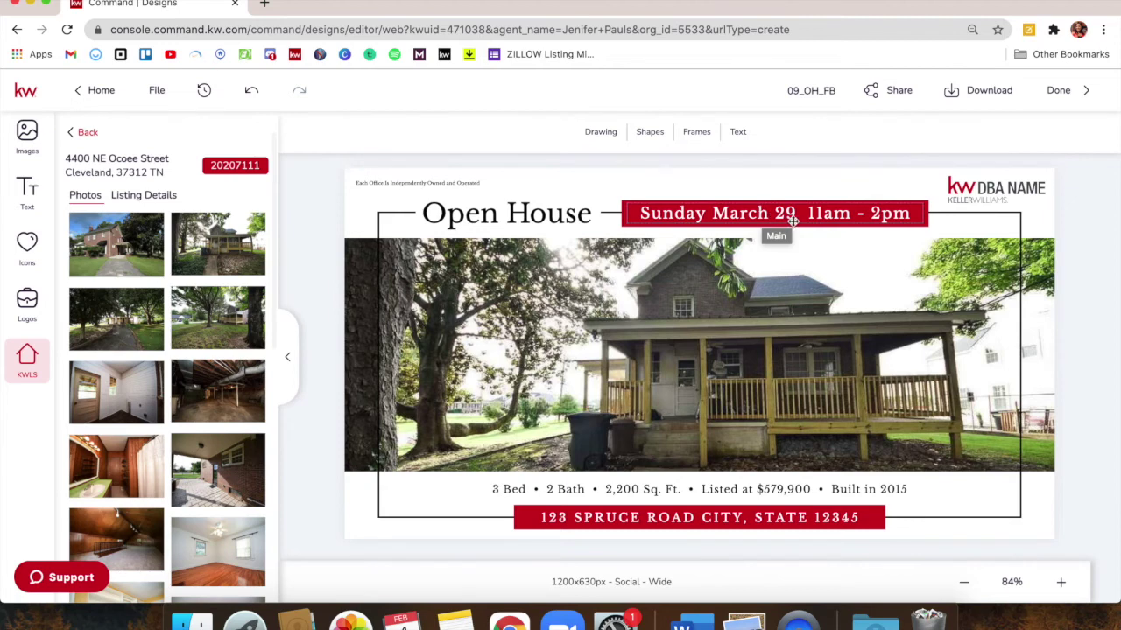
pyautogui.click(790, 216)
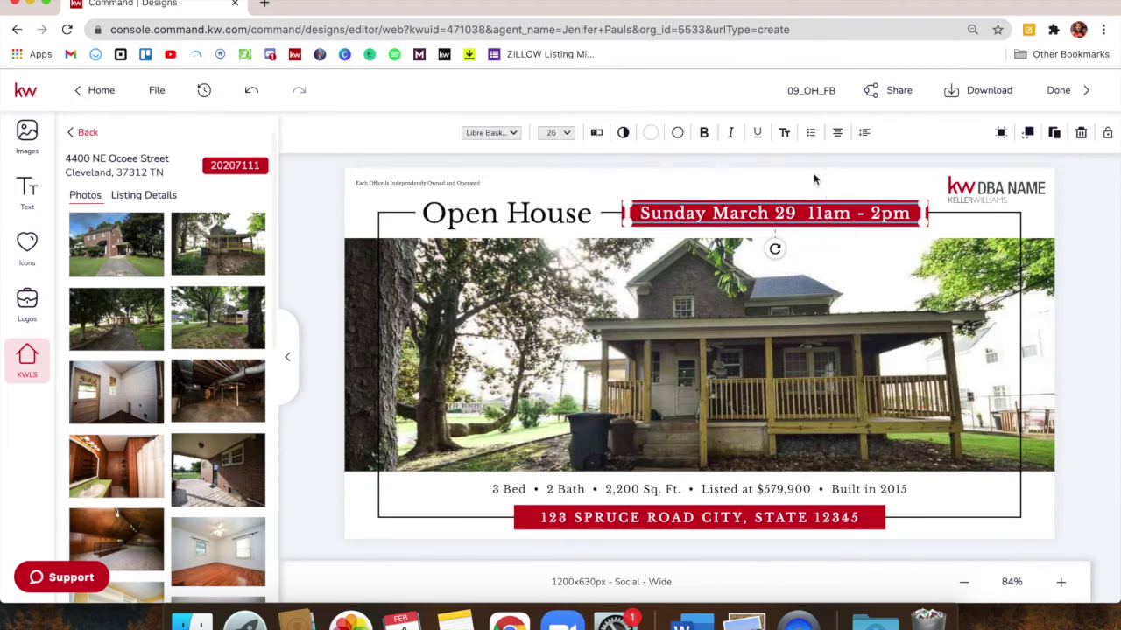
pyautogui.click(803, 229)
pyautogui.click(804, 217)
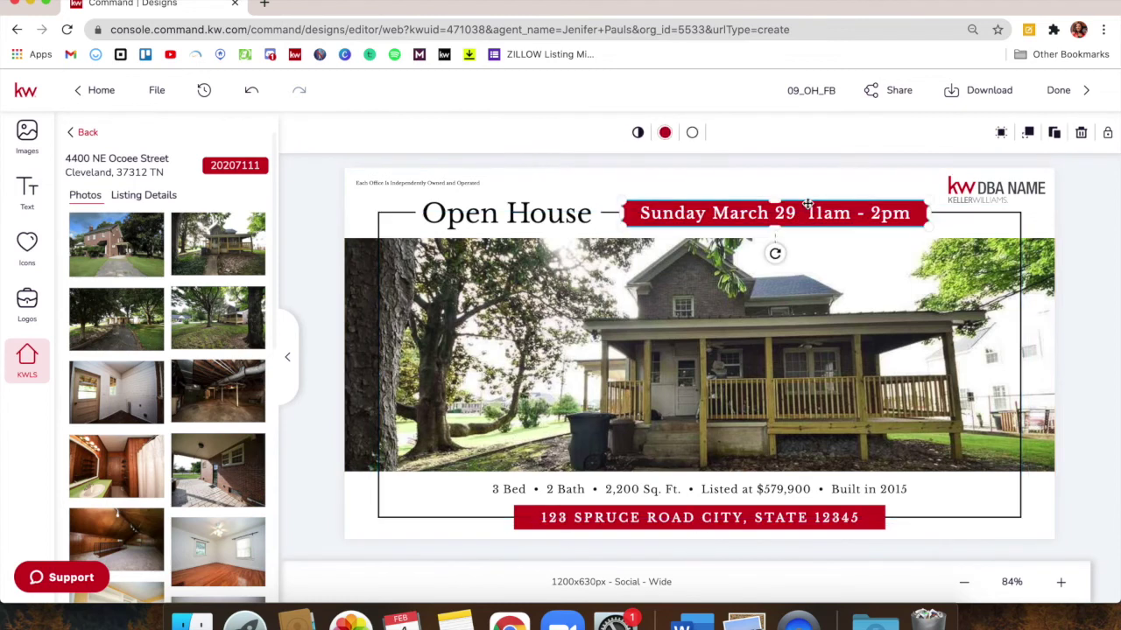
pyautogui.click(807, 214)
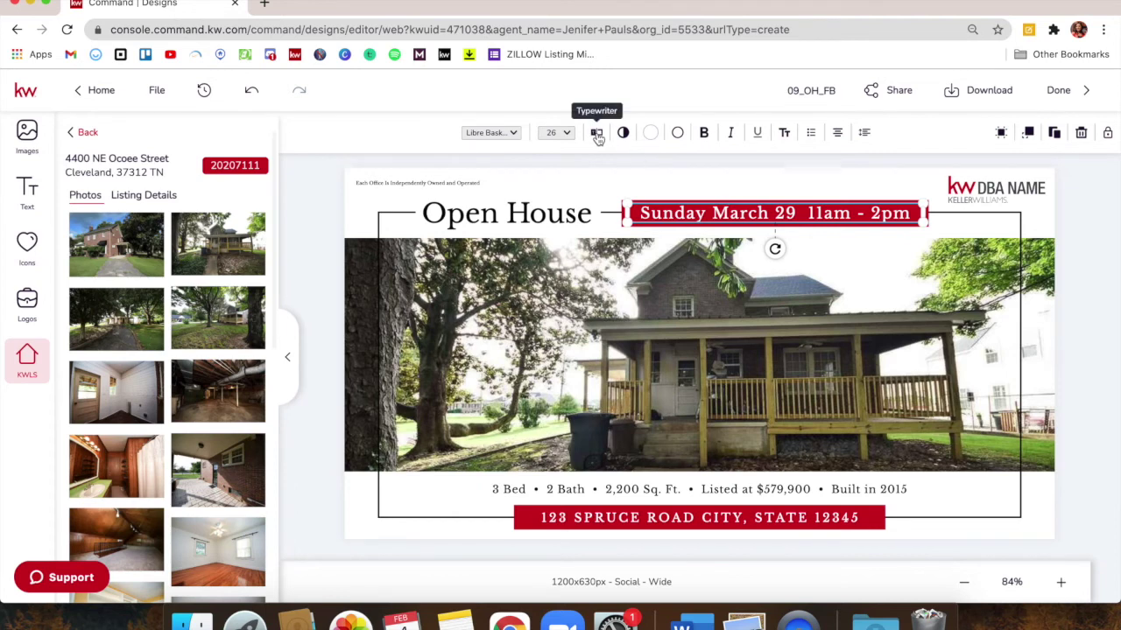
# Replace the red banner's date text with 'Sunday, February 7th, 2 - 4 PM' and save it.
pyautogui.click(597, 133)
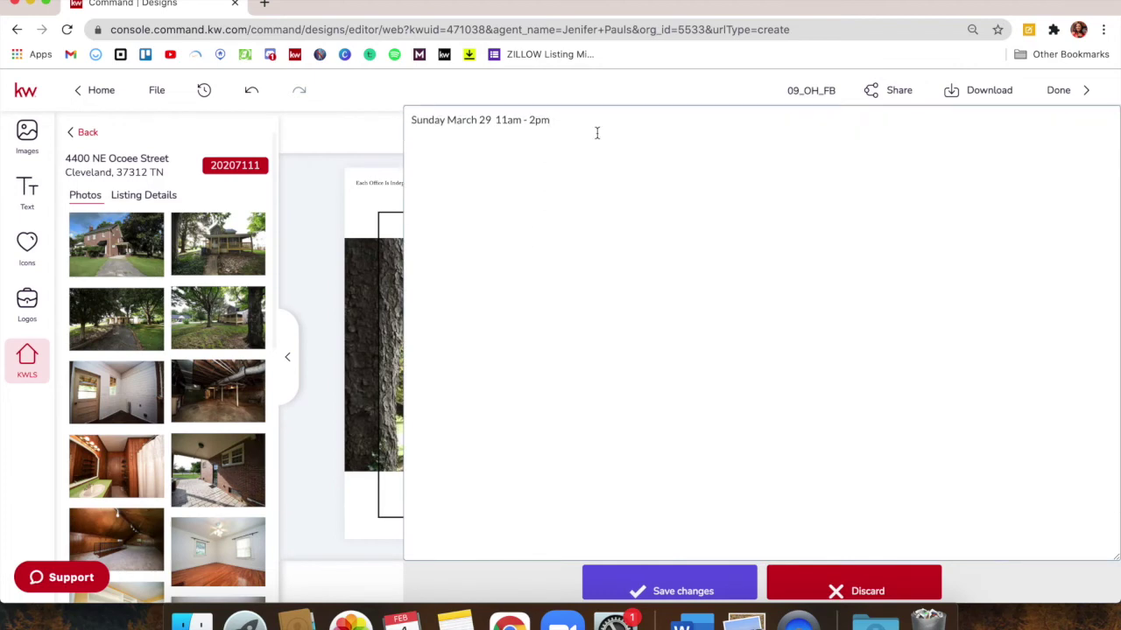
pyautogui.moveTo(597, 133); pyautogui.dragTo(373, 88)
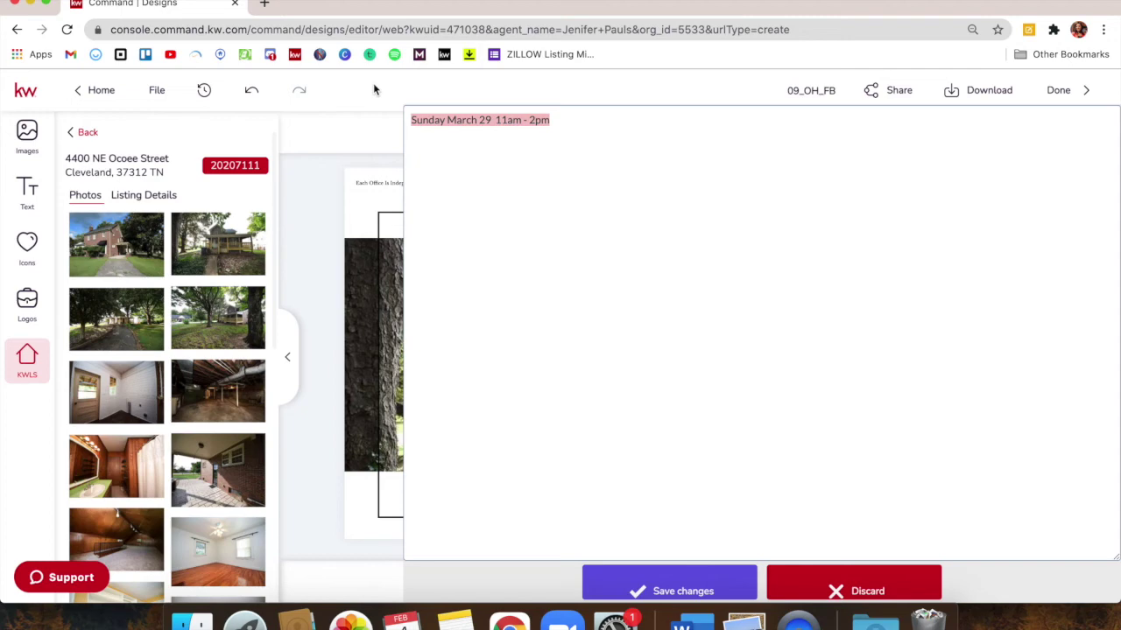
pyautogui.write('Su')
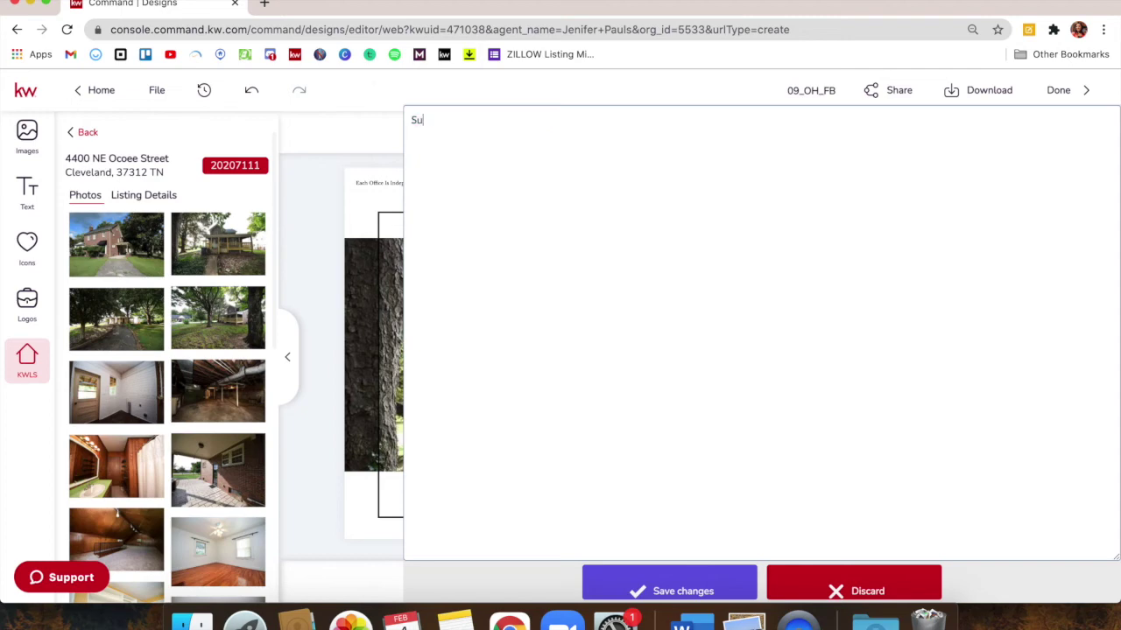
pyautogui.write('nday, February 7th, 2:00 p')
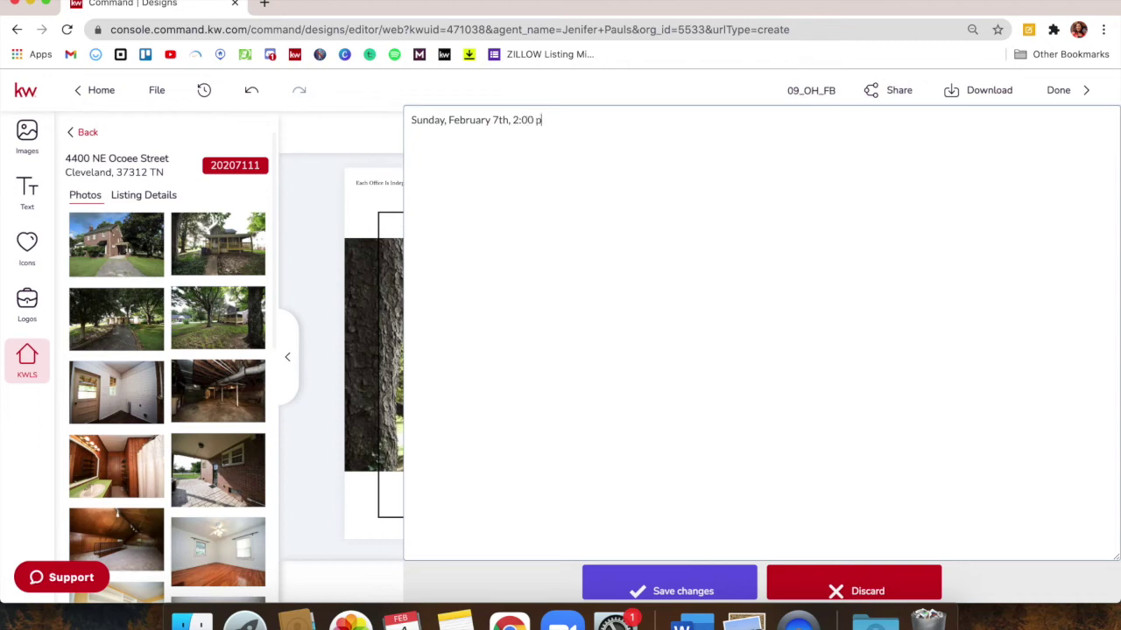
pyautogui.press('BackSpace')
pyautogui.press('BackSpace')
pyautogui.press('BackSpace')
pyautogui.press('BackSpace')
pyautogui.press('BackSpace')
pyautogui.write('- 4 PM')
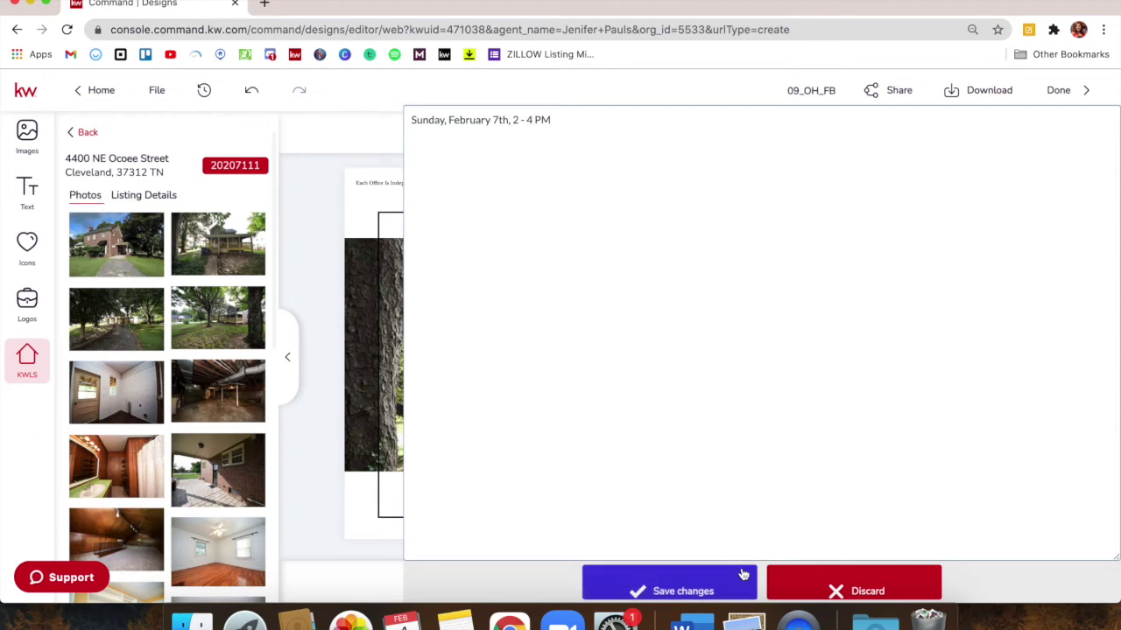
pyautogui.click(726, 594)
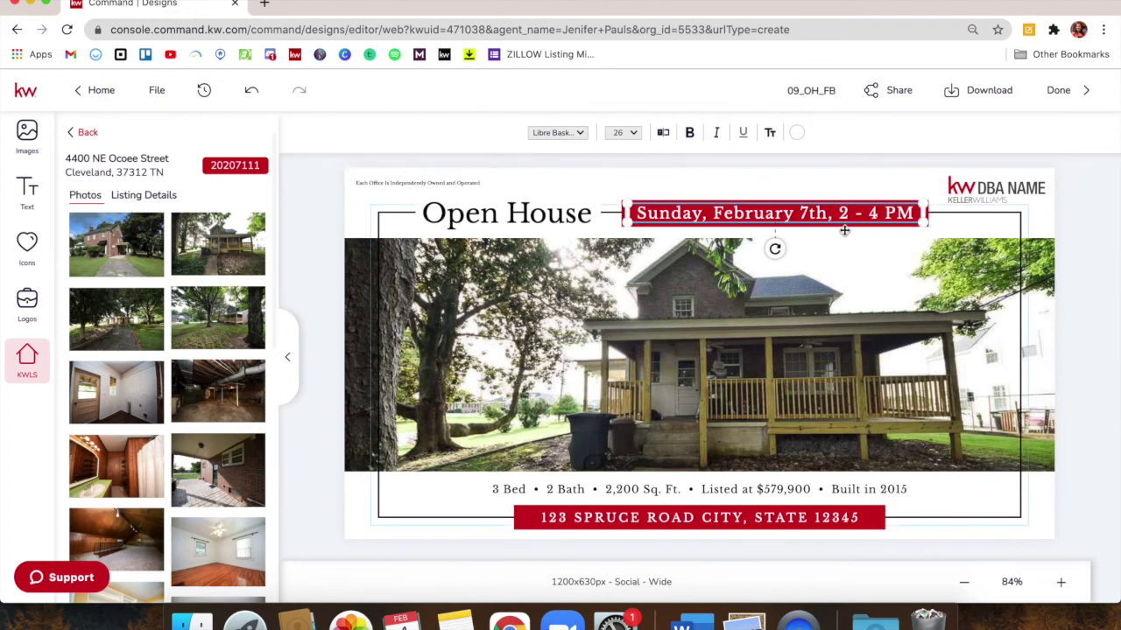
pyautogui.click(851, 182)
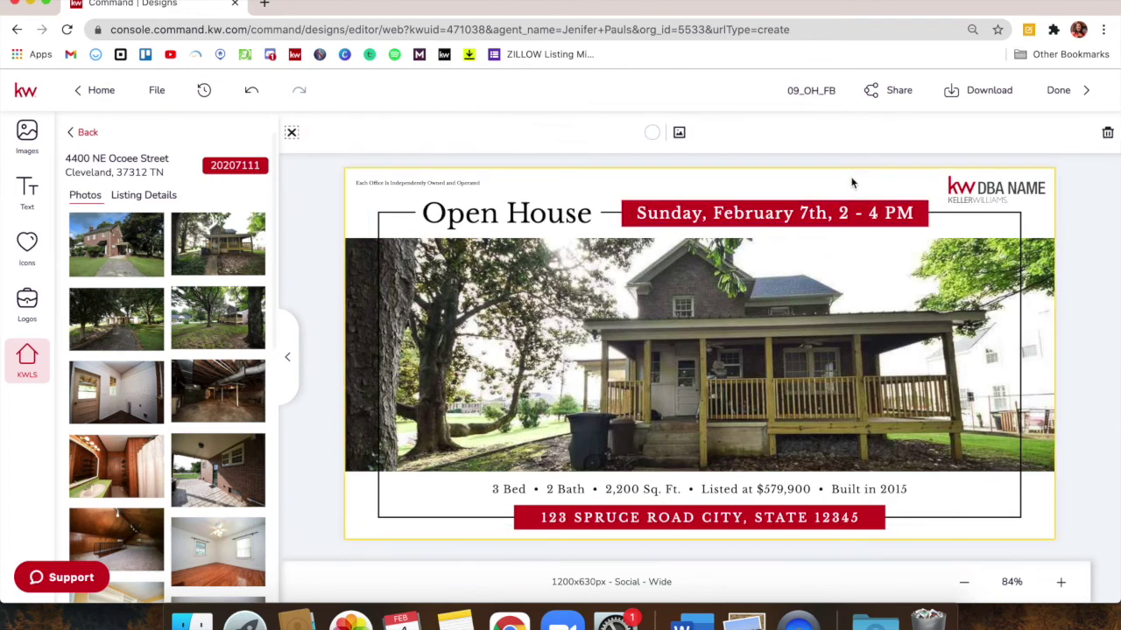
# Deselect the date banner and select the placeholder address text box.
pyautogui.click(847, 212)
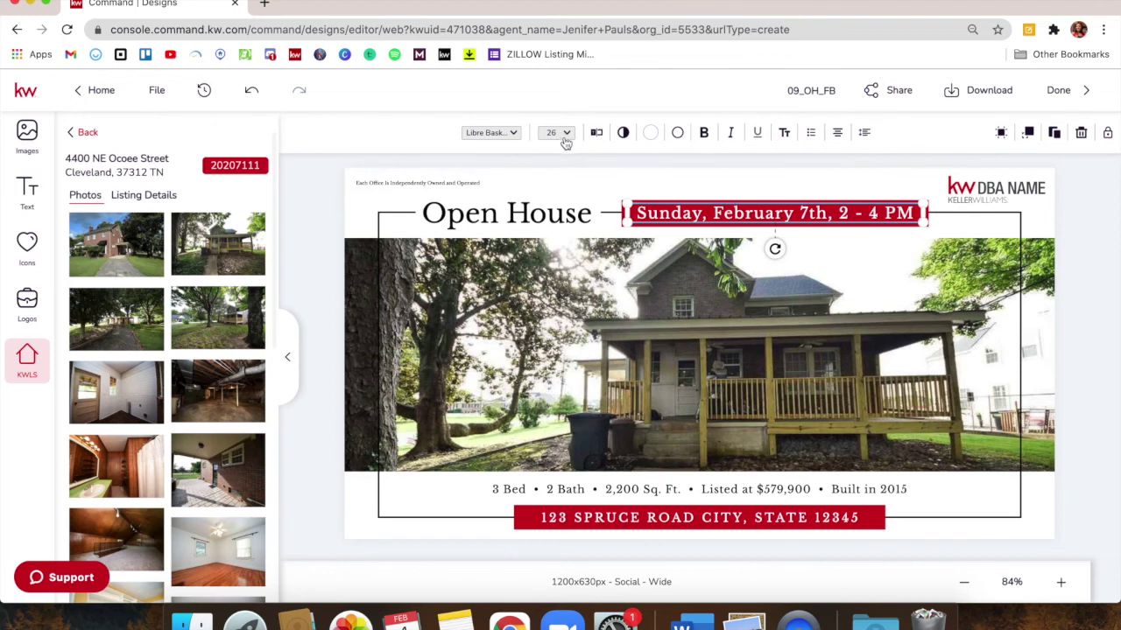
pyautogui.click(697, 182)
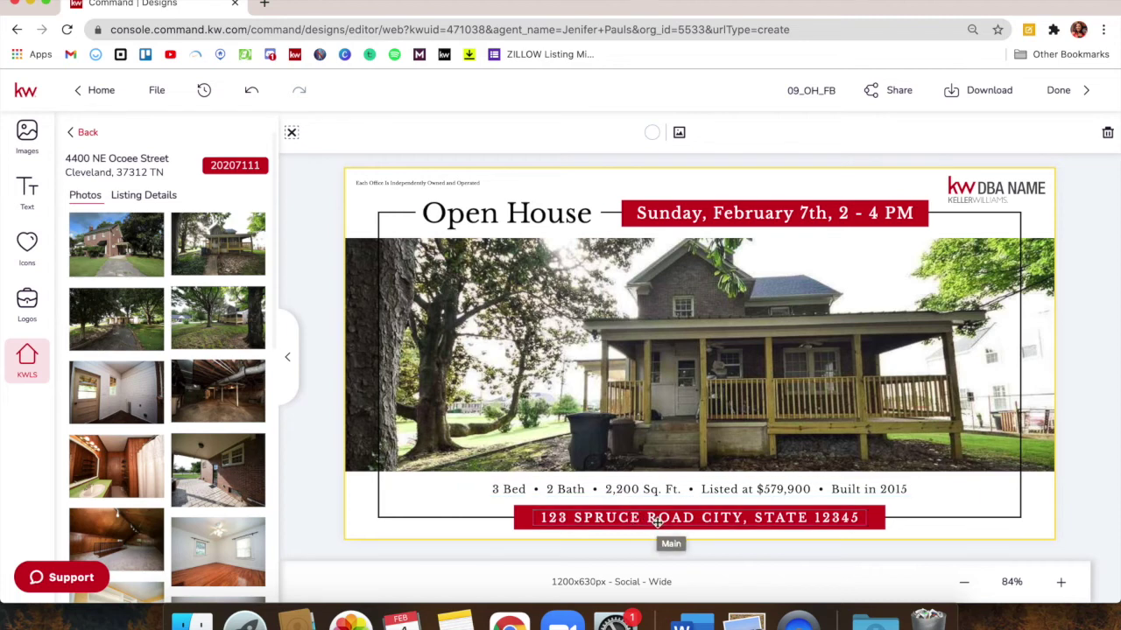
pyautogui.click(658, 522)
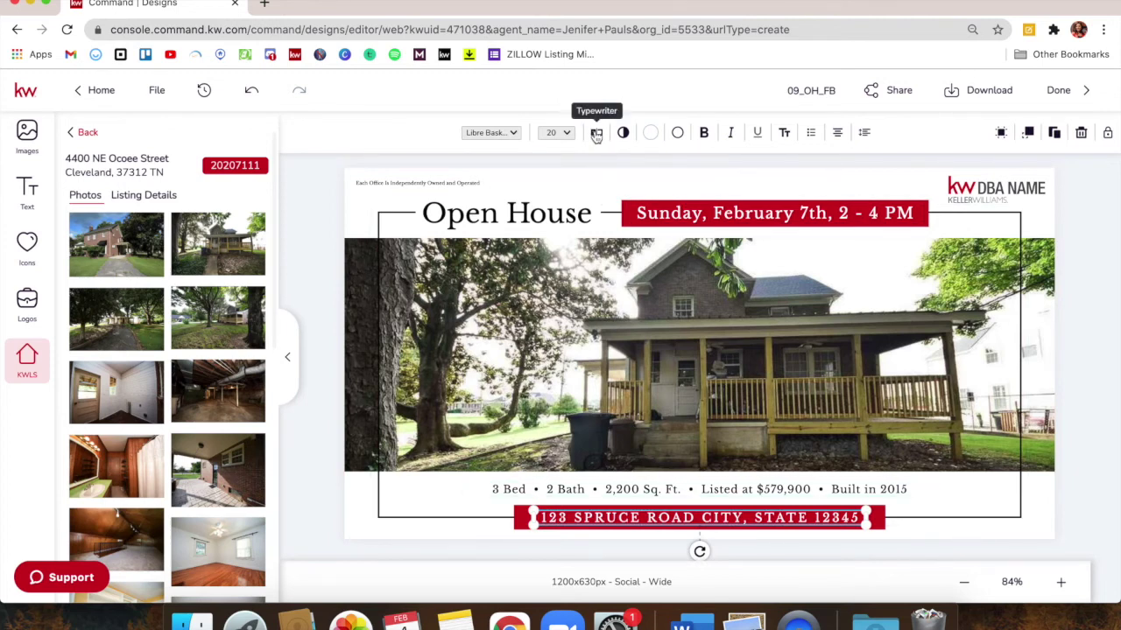
pyautogui.click(596, 136)
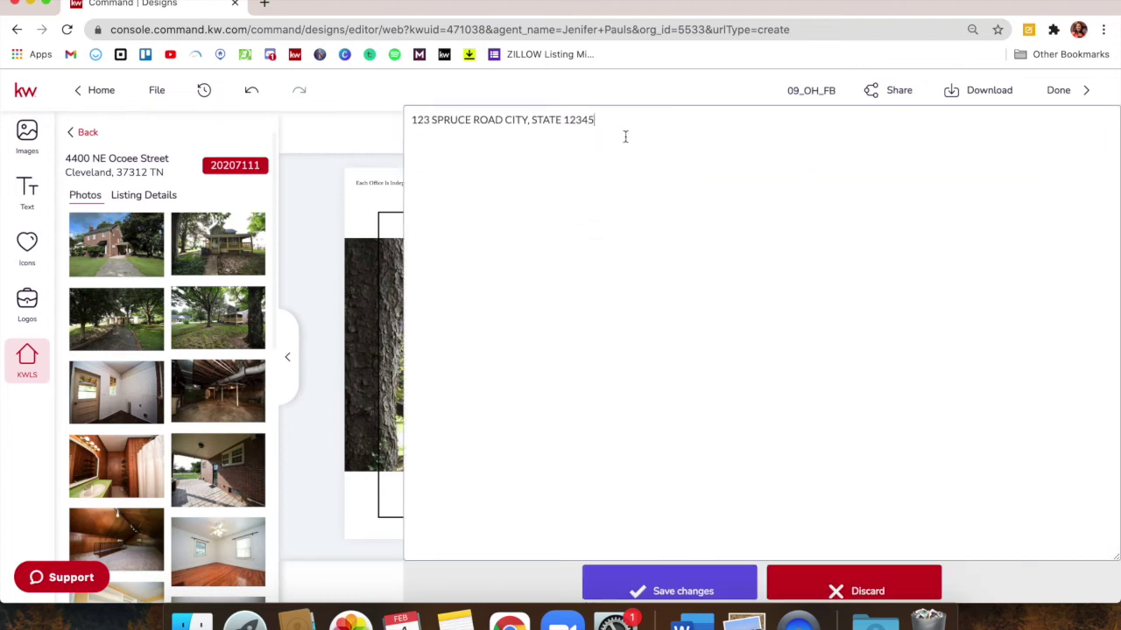
pyautogui.moveTo(625, 137); pyautogui.dragTo(411, 100)
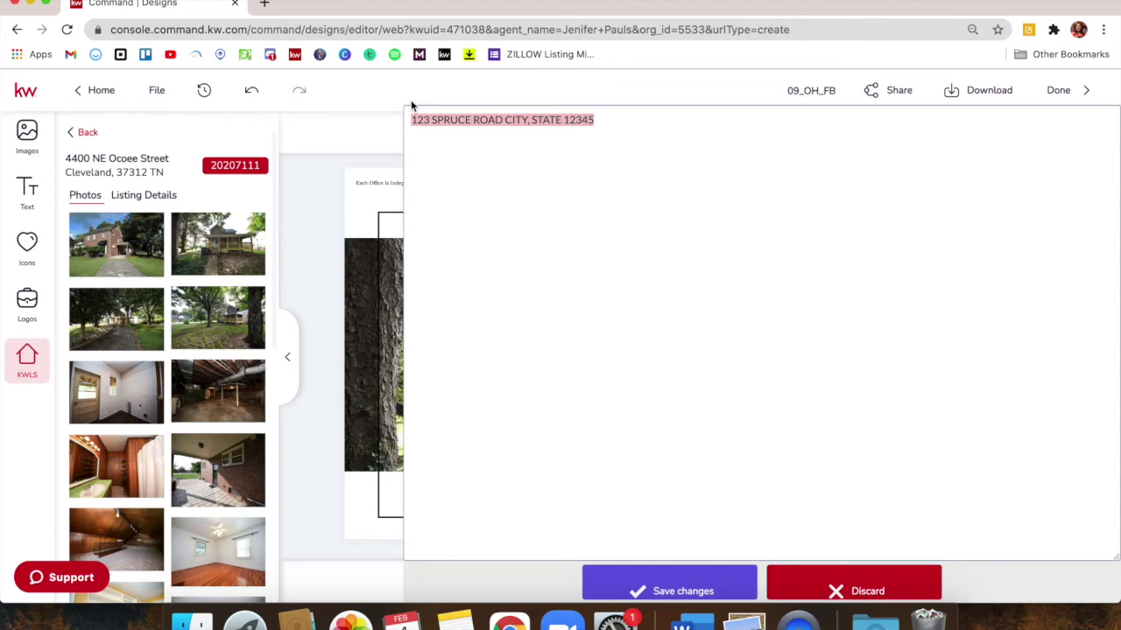
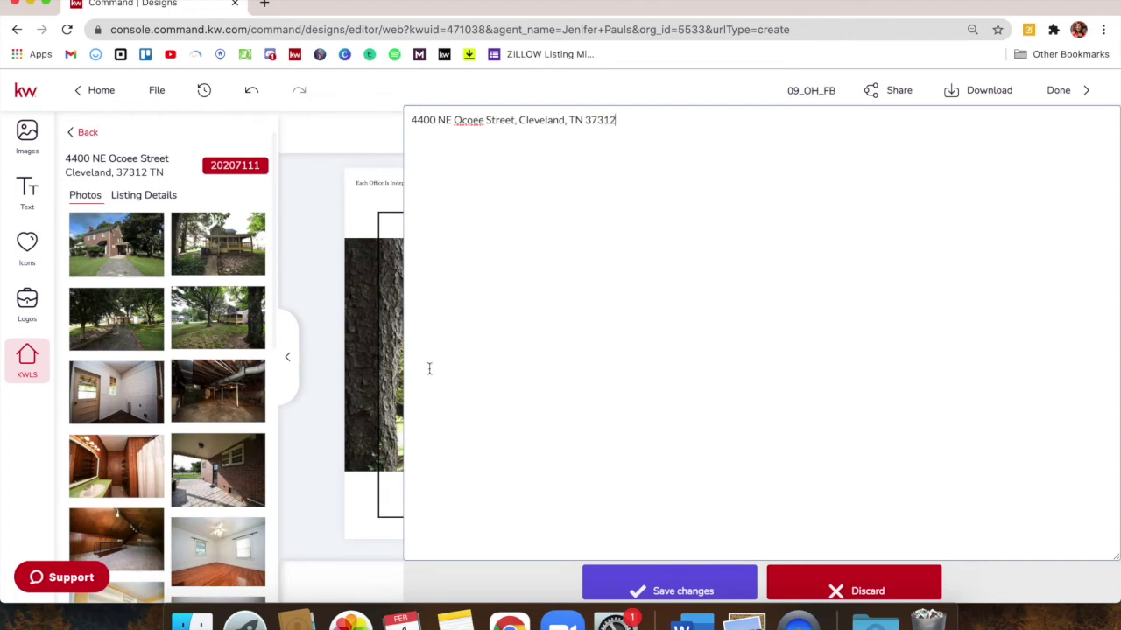
pyautogui.click(689, 585)
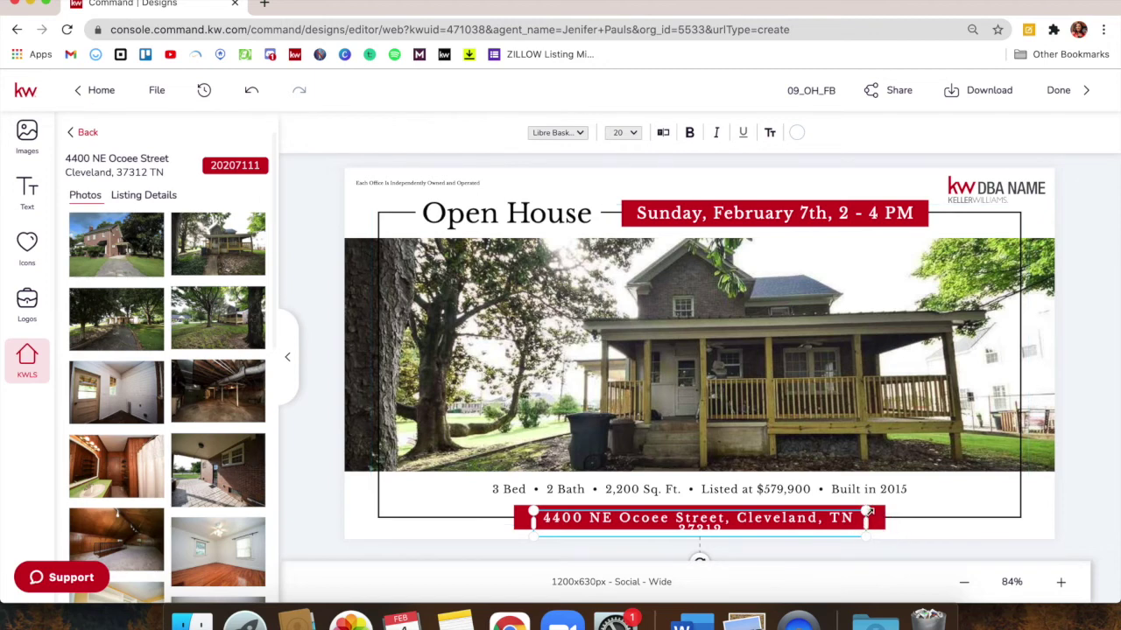
# Widen the address text box to fit one line and centre it on the red banner.
pyautogui.moveTo(869, 512); pyautogui.dragTo(924, 516)
pyautogui.moveTo(927, 448); pyautogui.dragTo(861, 515)
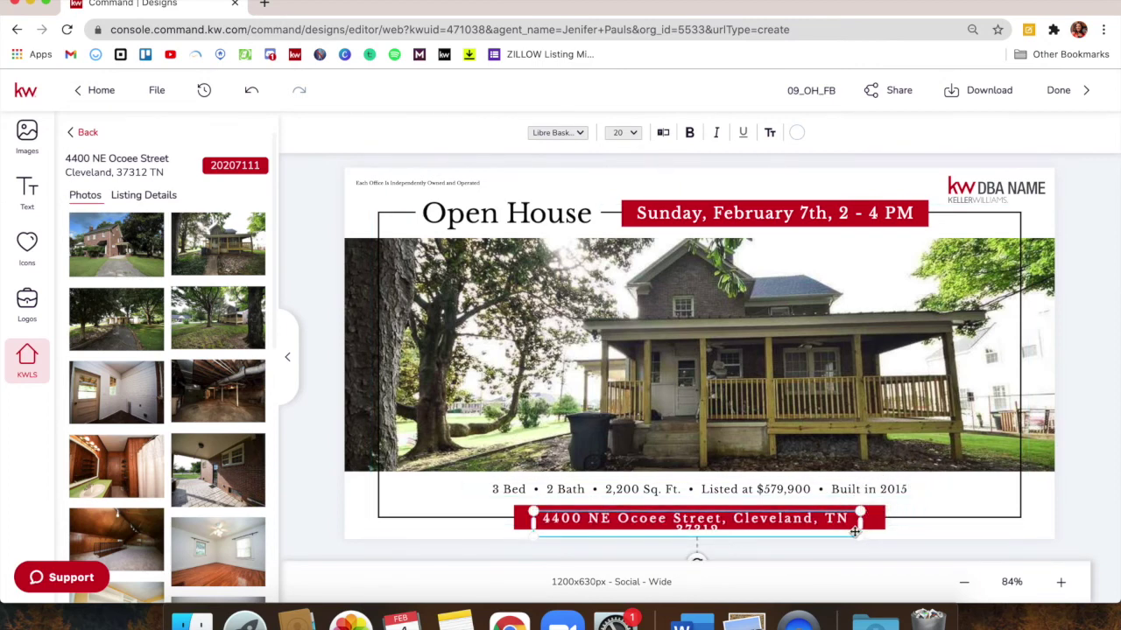
pyautogui.moveTo(860, 523); pyautogui.dragTo(900, 519)
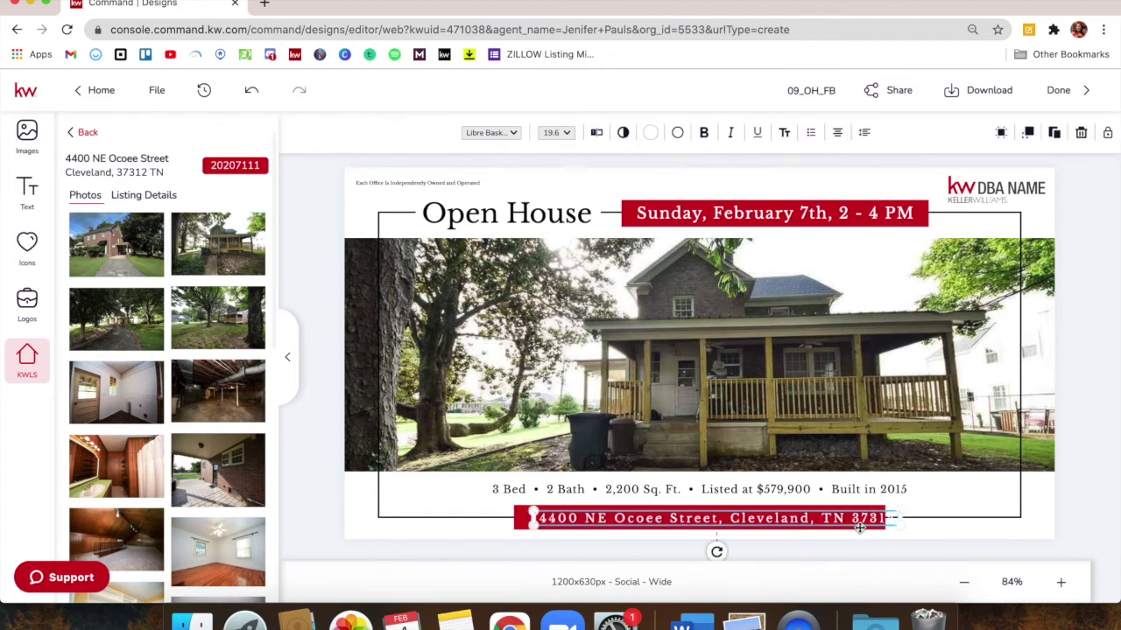
pyautogui.click(862, 518)
pyautogui.click(855, 517)
pyautogui.moveTo(854, 517); pyautogui.dragTo(838, 517)
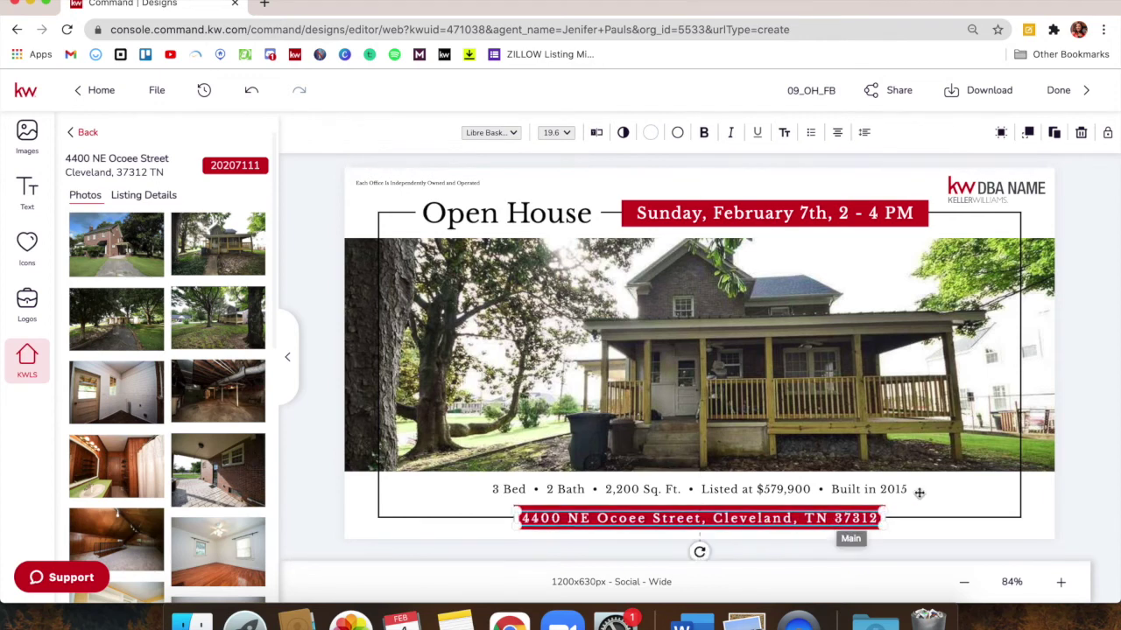
pyautogui.click(1063, 525)
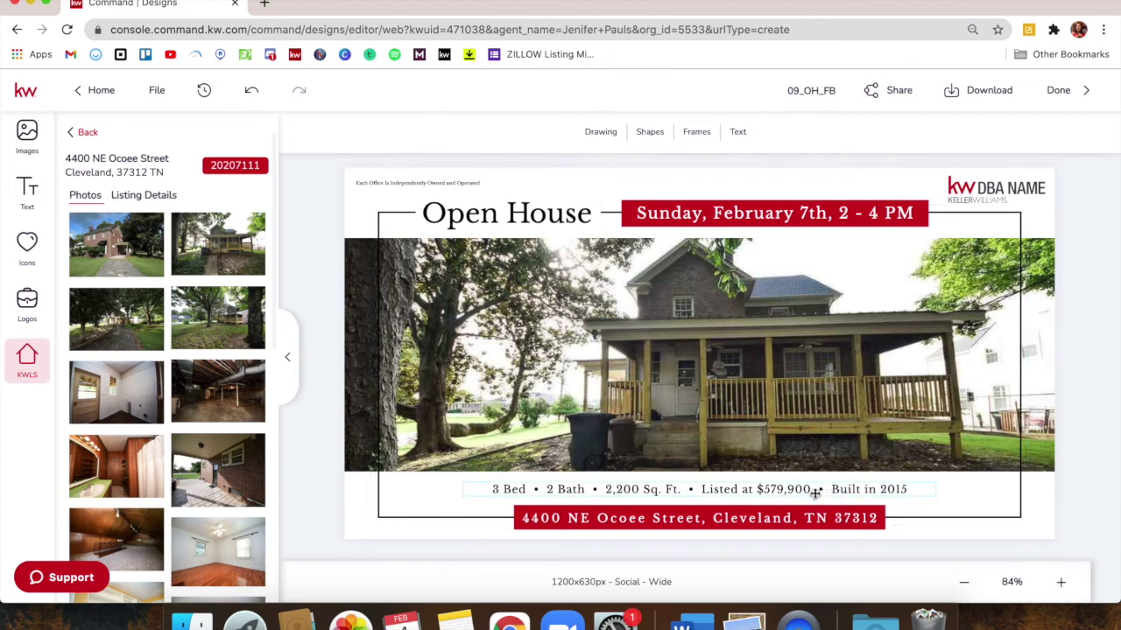
pyautogui.click(815, 493)
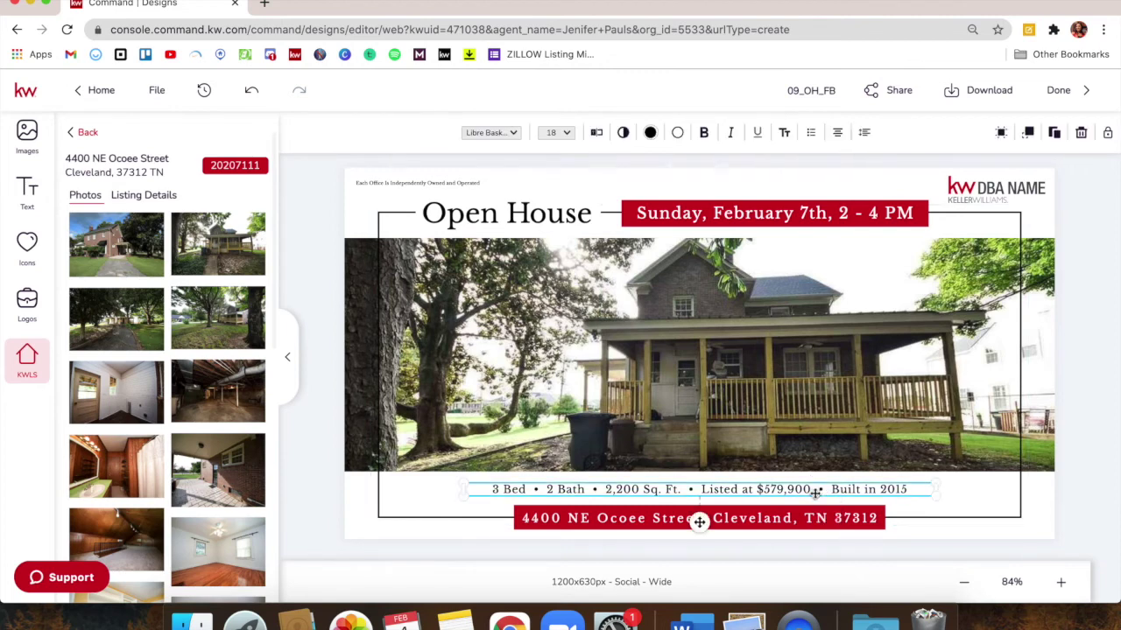
pyautogui.click(595, 133)
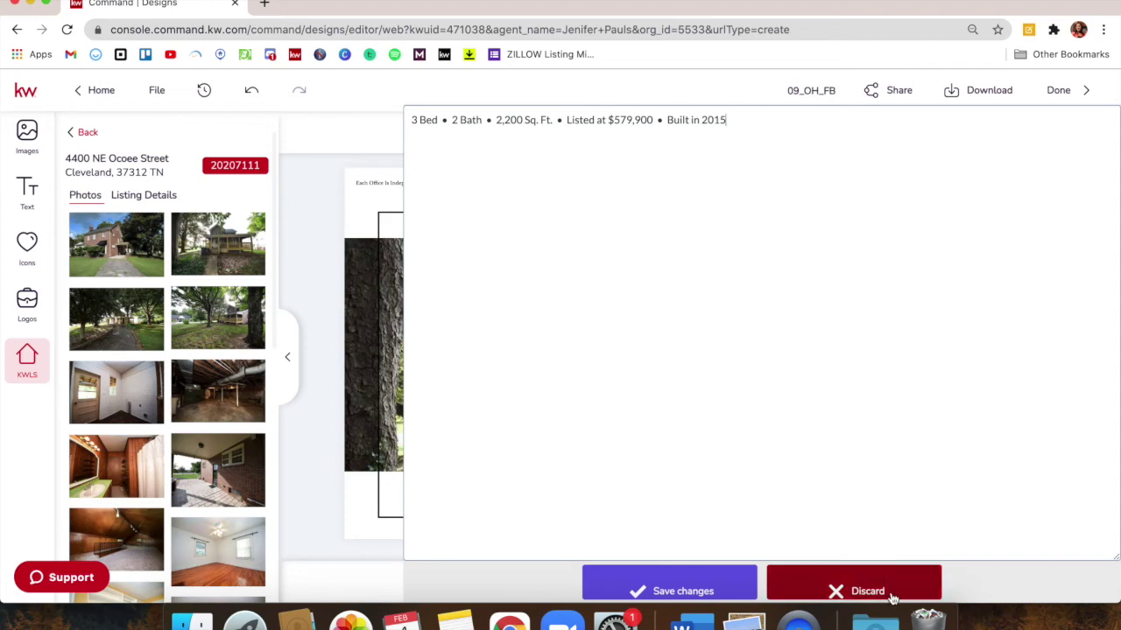
pyautogui.click(892, 596)
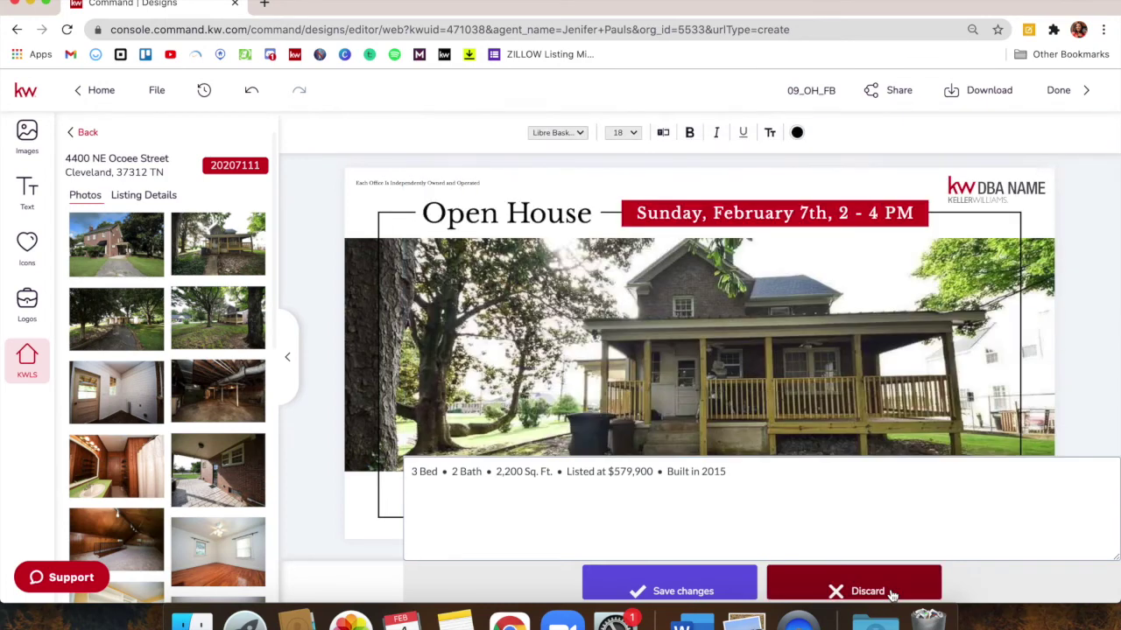
pyautogui.click(1096, 224)
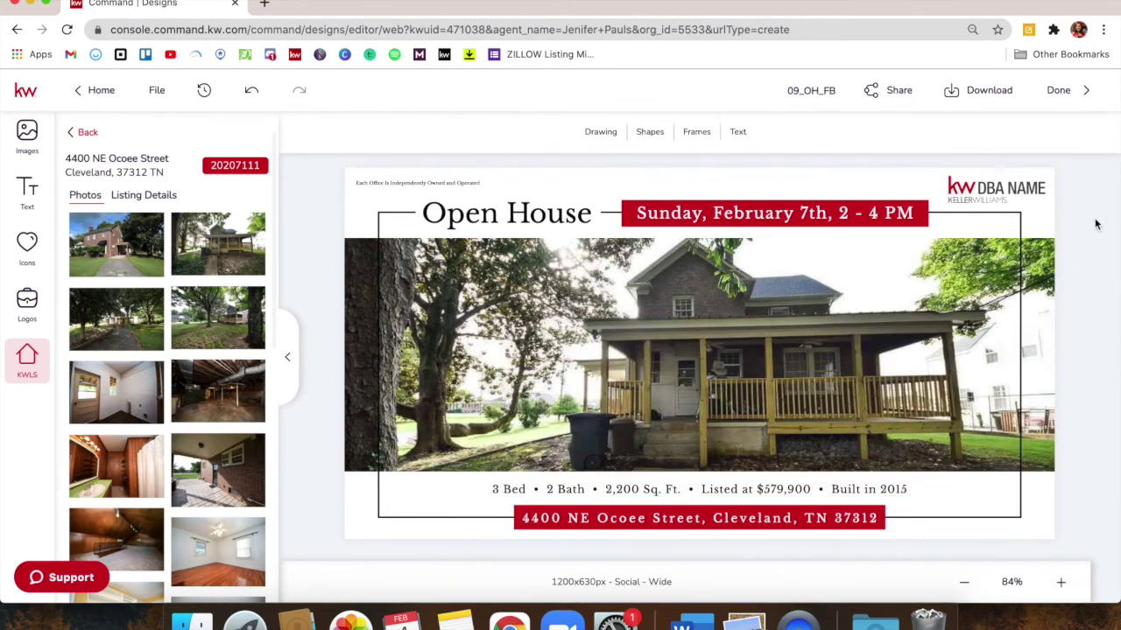
pyautogui.click(1036, 195)
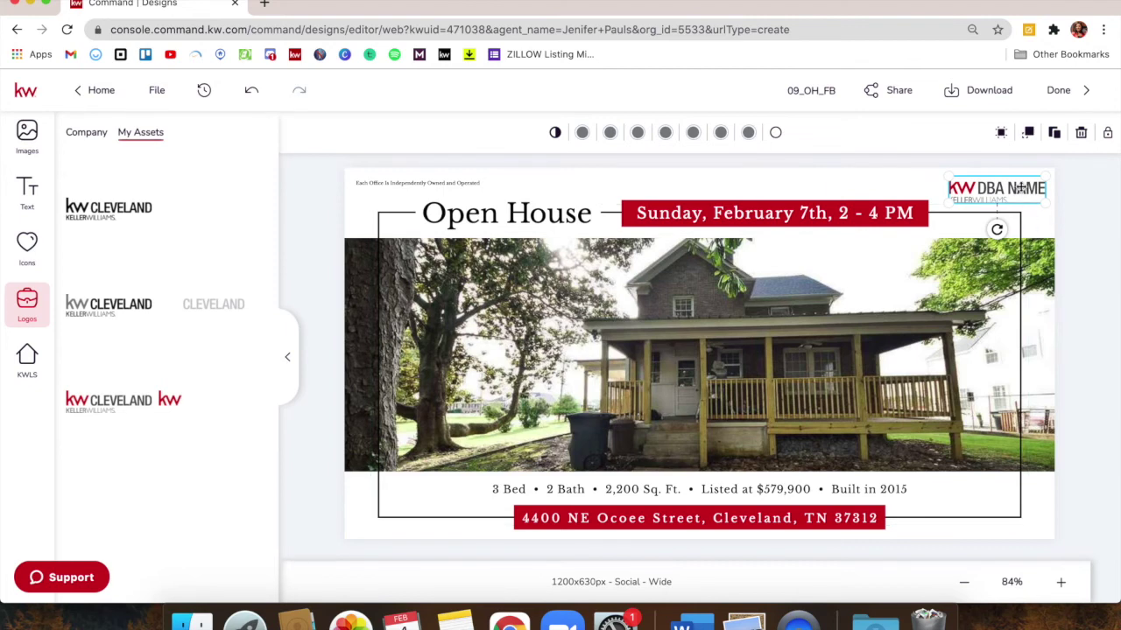
# Swap the placeholder DBA NAME logo for the KW CLEVELAND logo, then delete it.
pyautogui.click(97, 380)
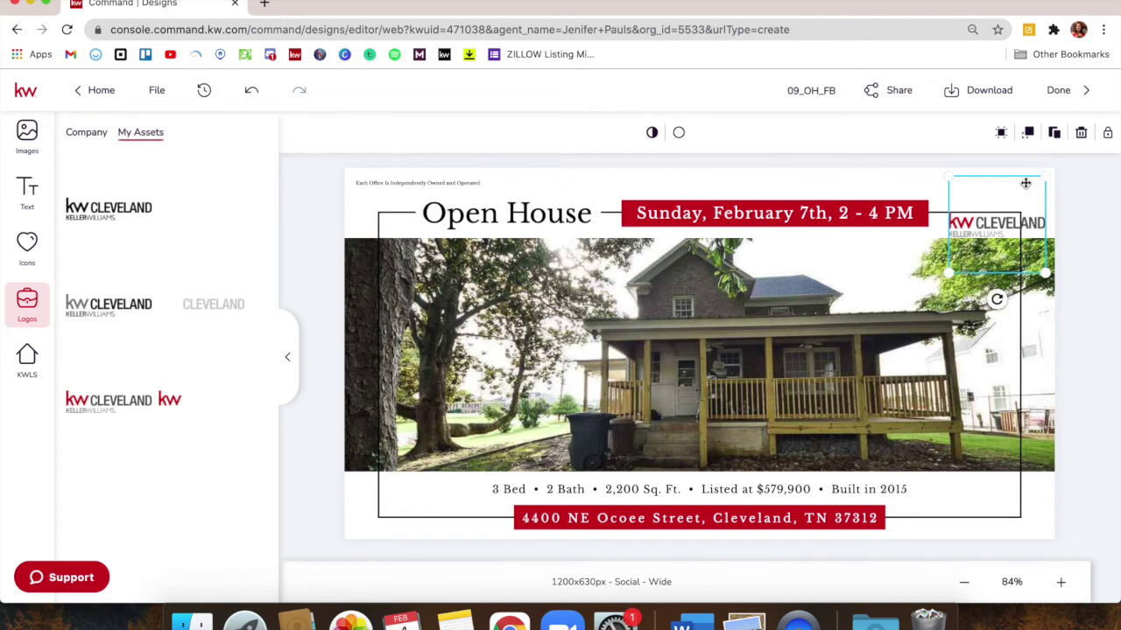
pyautogui.press('Delete')
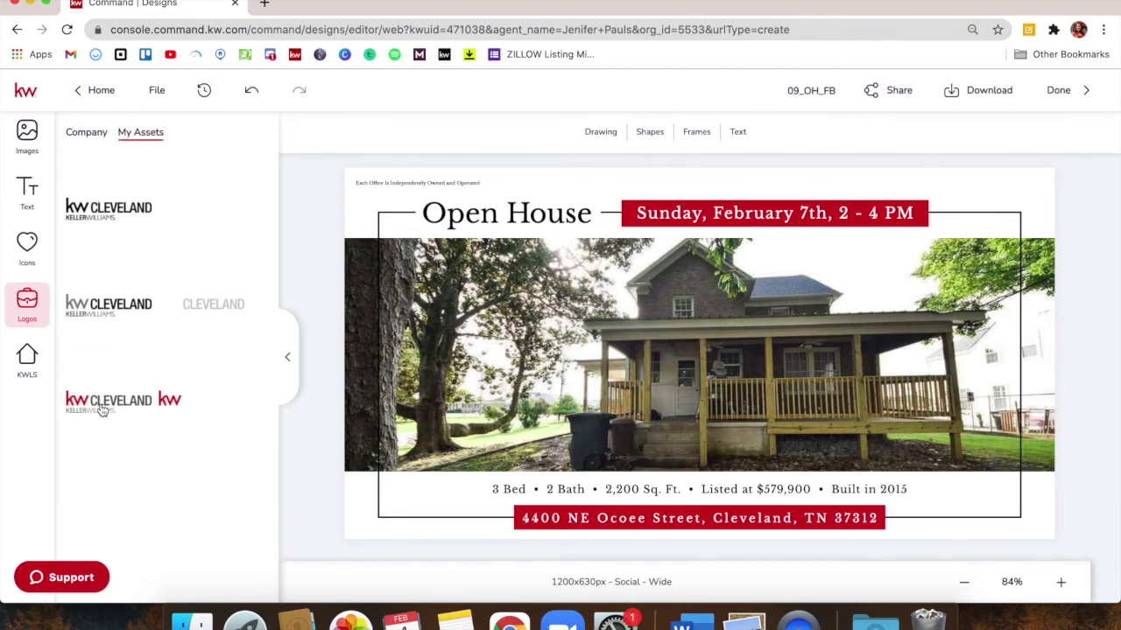
# Add the red KW Cleveland logo, shrink it and fit it into the top-right corner.
pyautogui.click(102, 411)
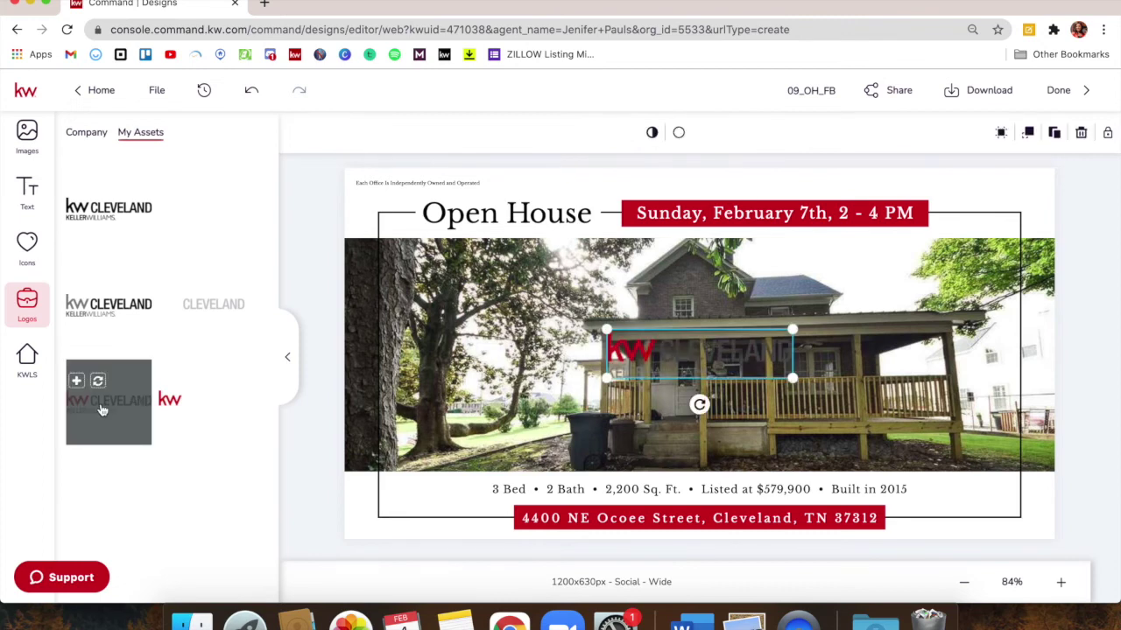
pyautogui.moveTo(664, 338); pyautogui.dragTo(933, 186)
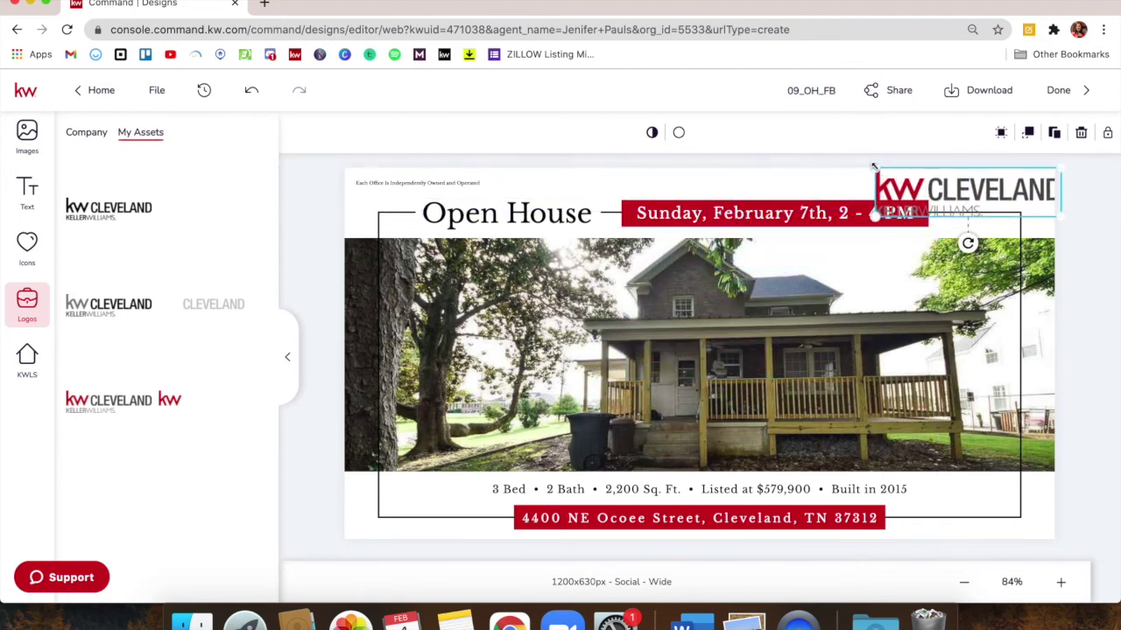
pyautogui.moveTo(873, 166)
pyautogui.mouseDown()
pyautogui.moveTo(980, 194)
pyautogui.moveTo(972, 188)
pyautogui.moveTo(982, 185)
pyautogui.mouseUp()
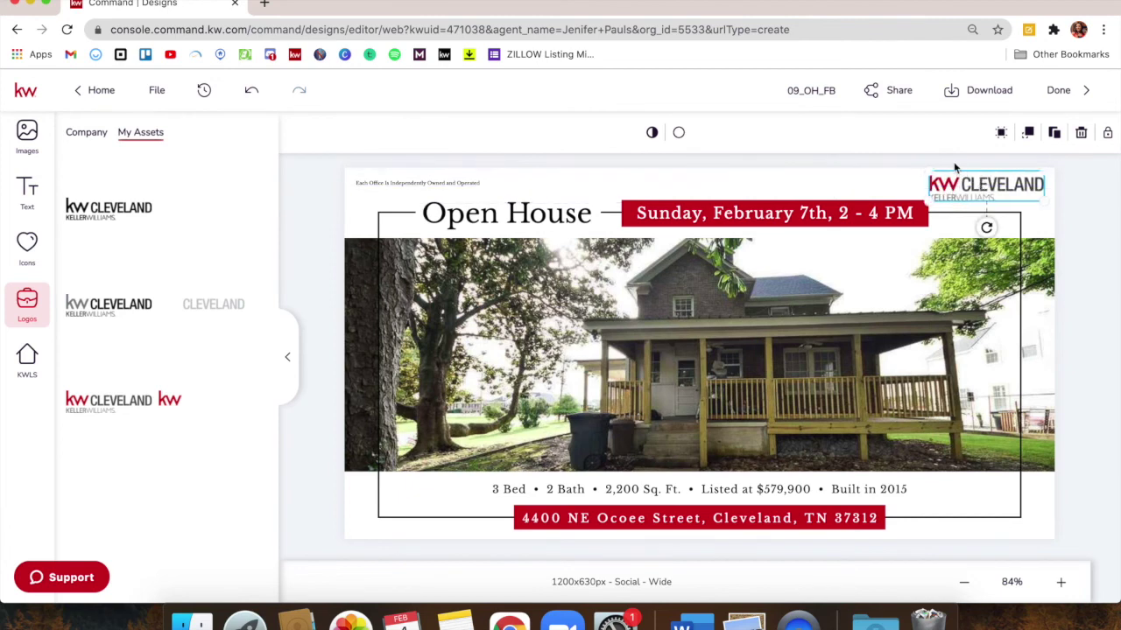
pyautogui.click(949, 161)
pyautogui.moveTo(930, 173); pyautogui.dragTo(950, 174)
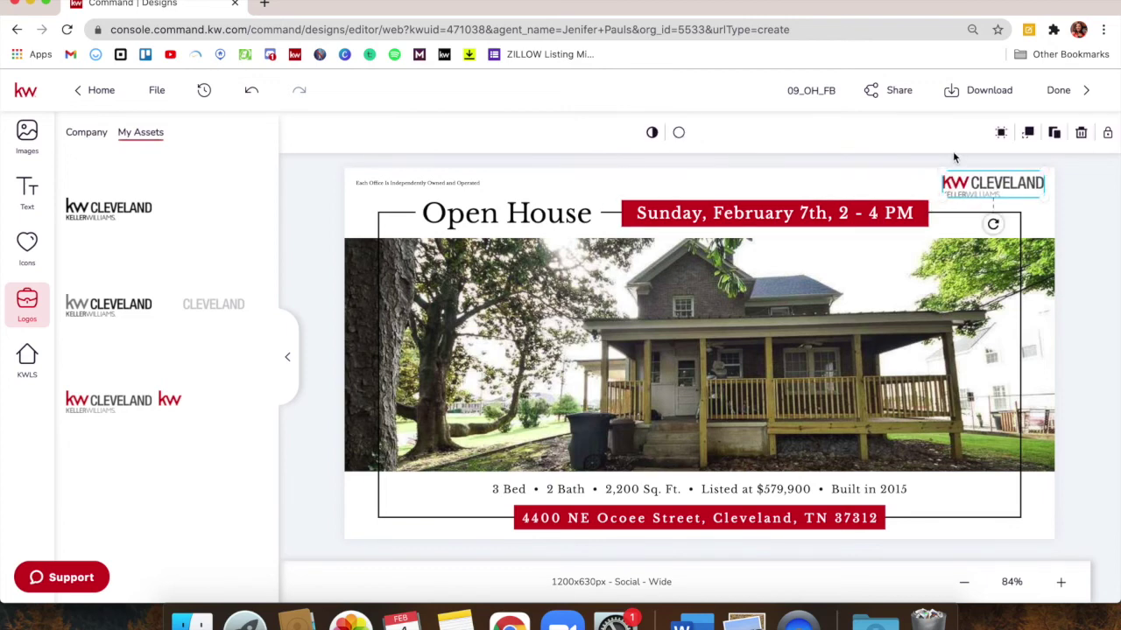
pyautogui.click(912, 184)
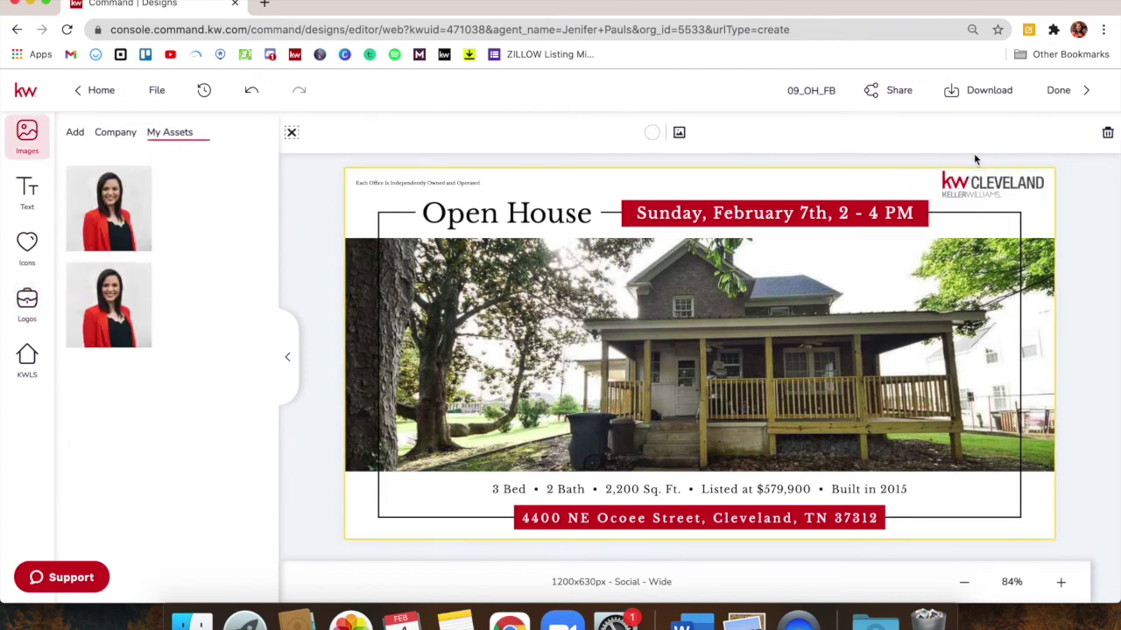
pyautogui.click(1058, 165)
pyautogui.click(1031, 183)
pyautogui.moveTo(1030, 183); pyautogui.dragTo(1031, 185)
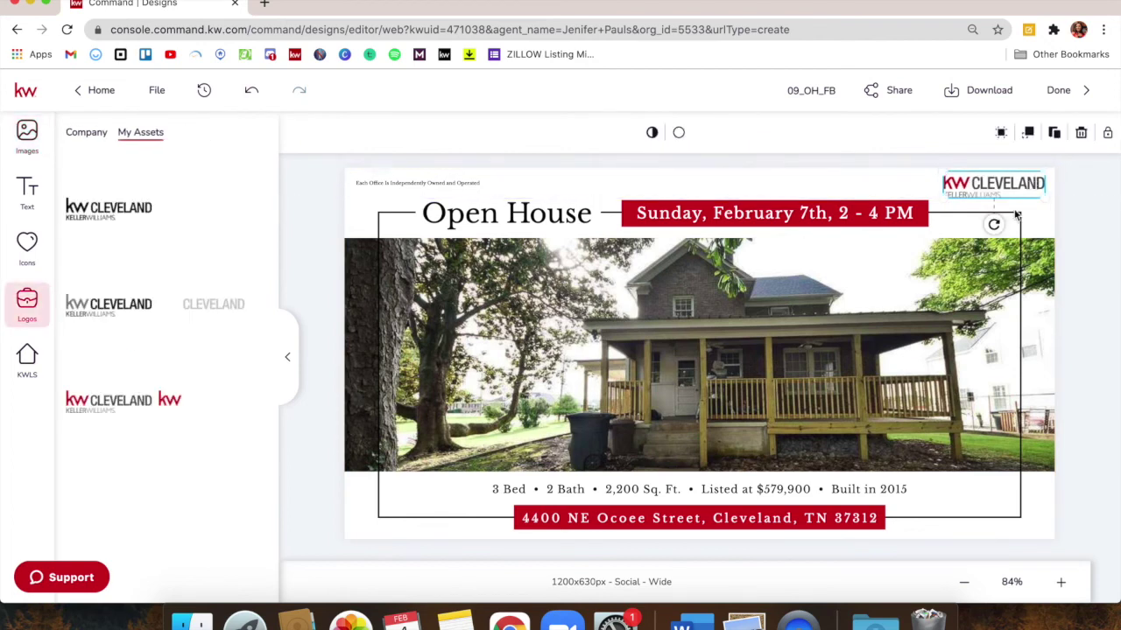
pyautogui.click(1101, 198)
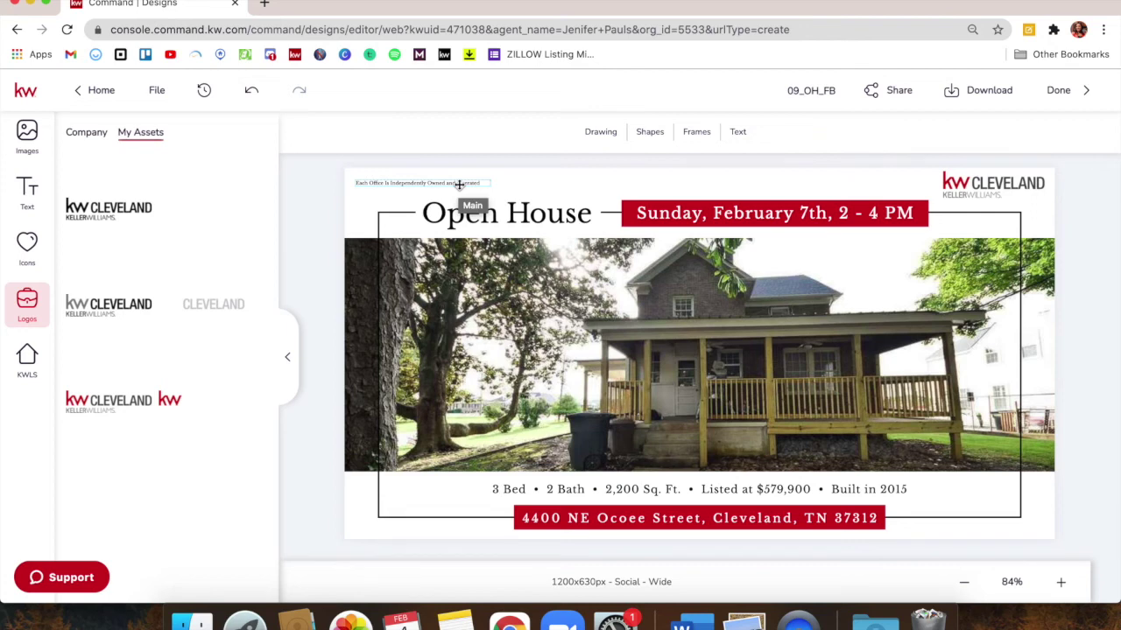
# Nudge the KW Cleveland logo slightly lower.
pyautogui.click(660, 174)
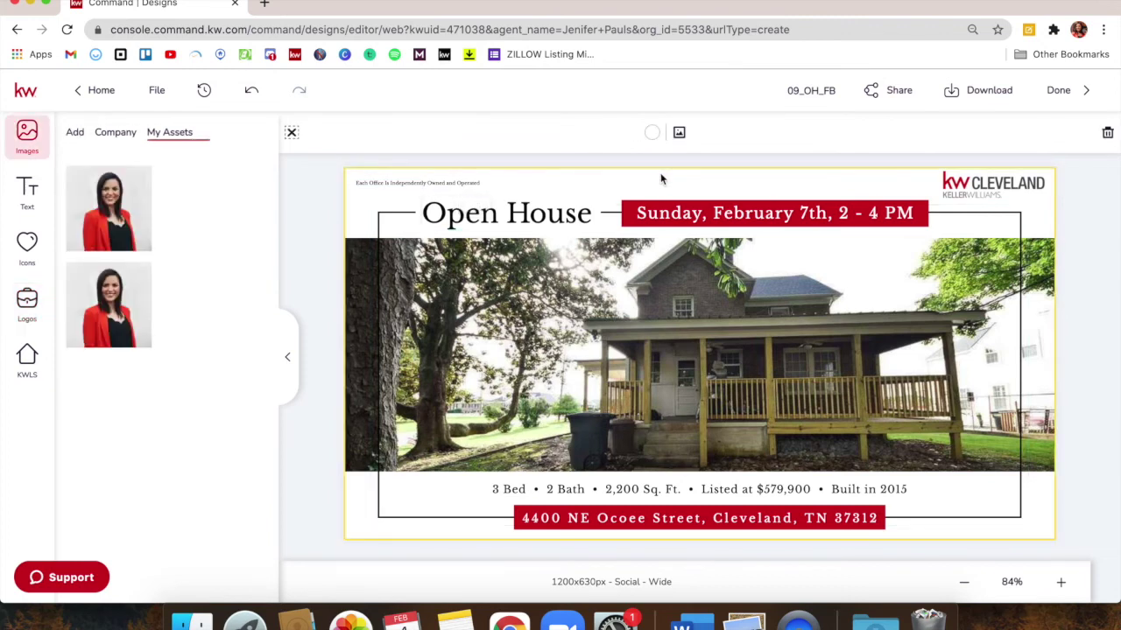
pyautogui.moveTo(952, 194); pyautogui.dragTo(953, 196)
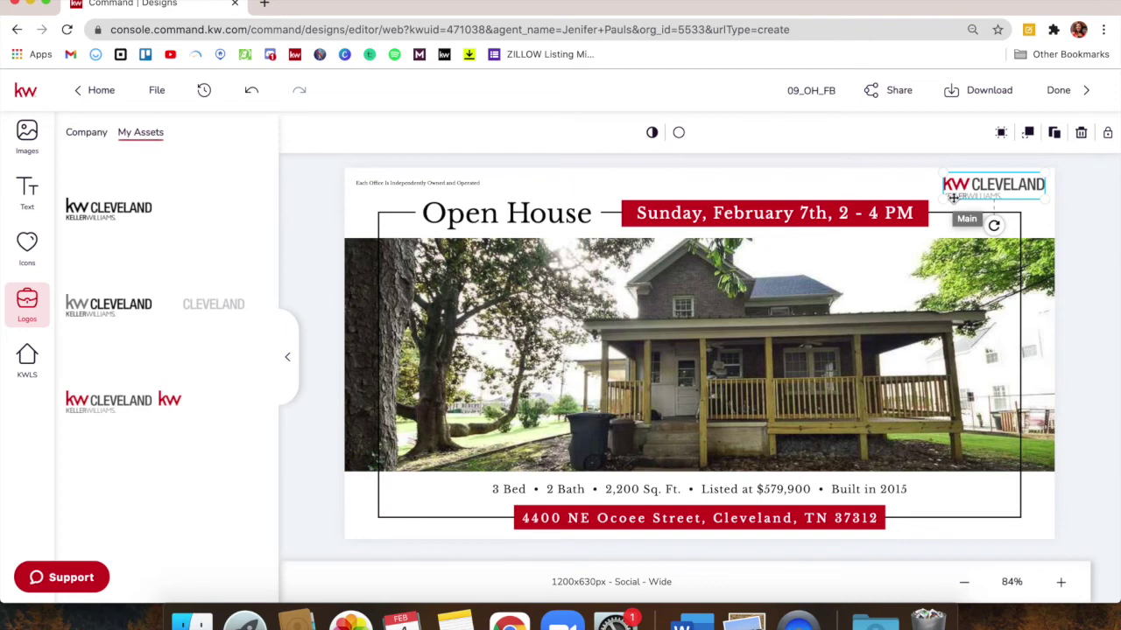
pyautogui.click(1077, 201)
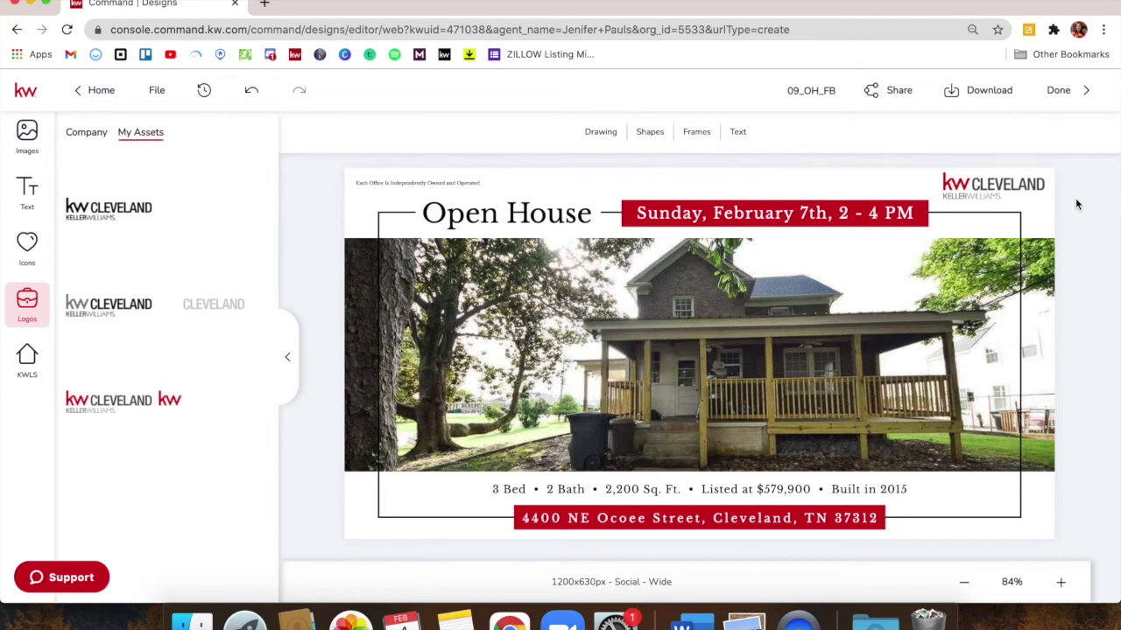
# Insert 'Keller Williams' before 'Office' in the disclaimer and widen it to one line.
pyautogui.click(415, 184)
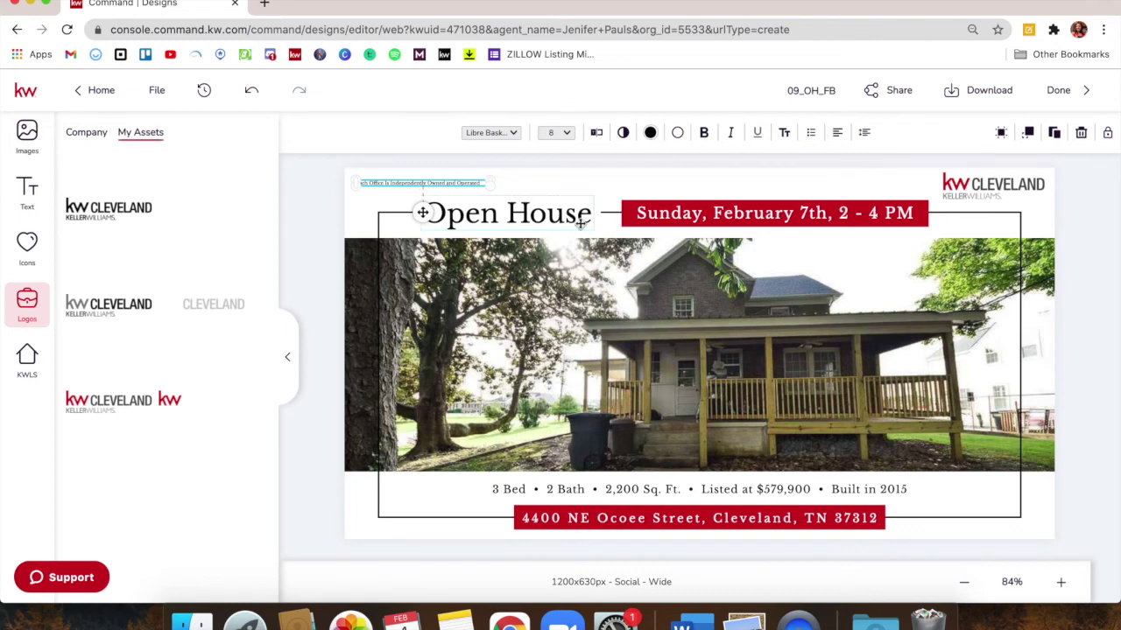
pyautogui.click(596, 132)
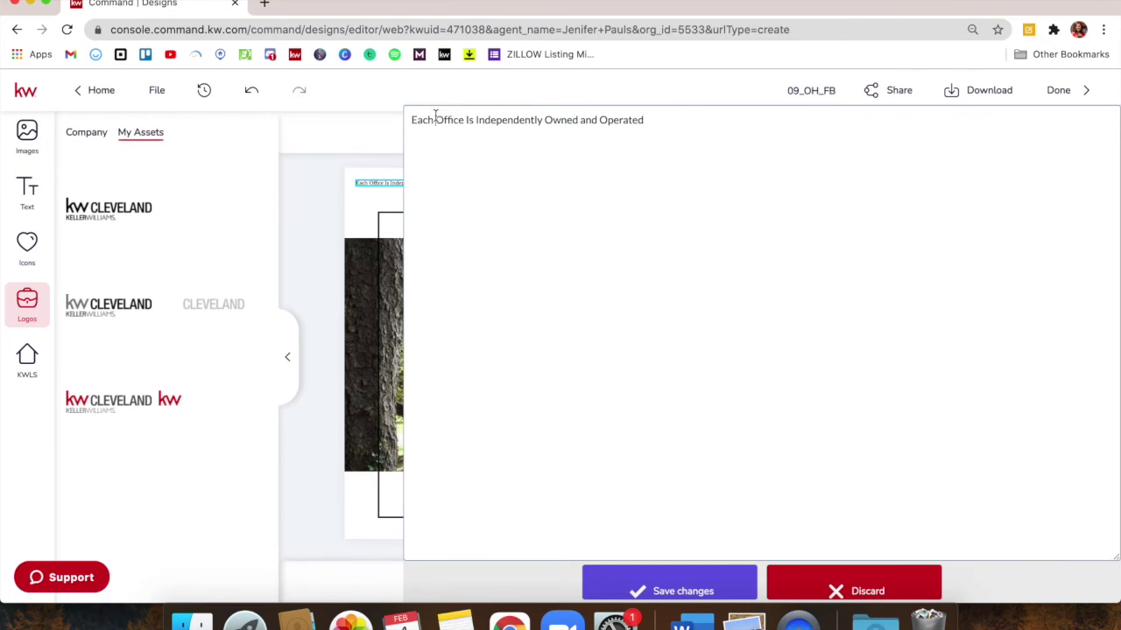
pyautogui.click(435, 119)
pyautogui.write('Keller William')
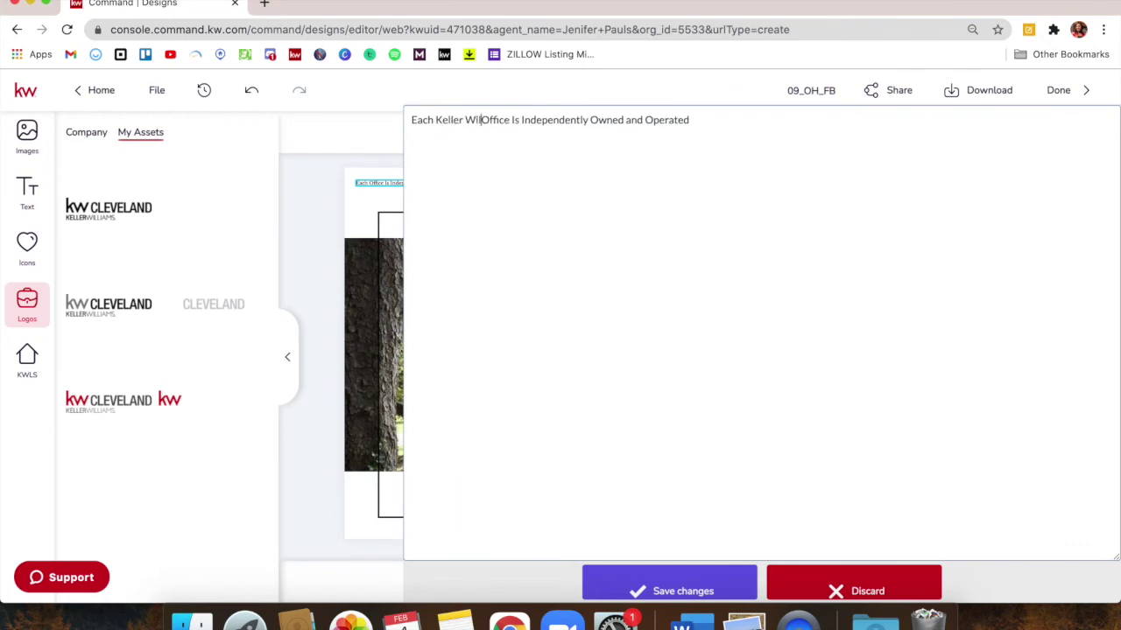
pyautogui.write('s')
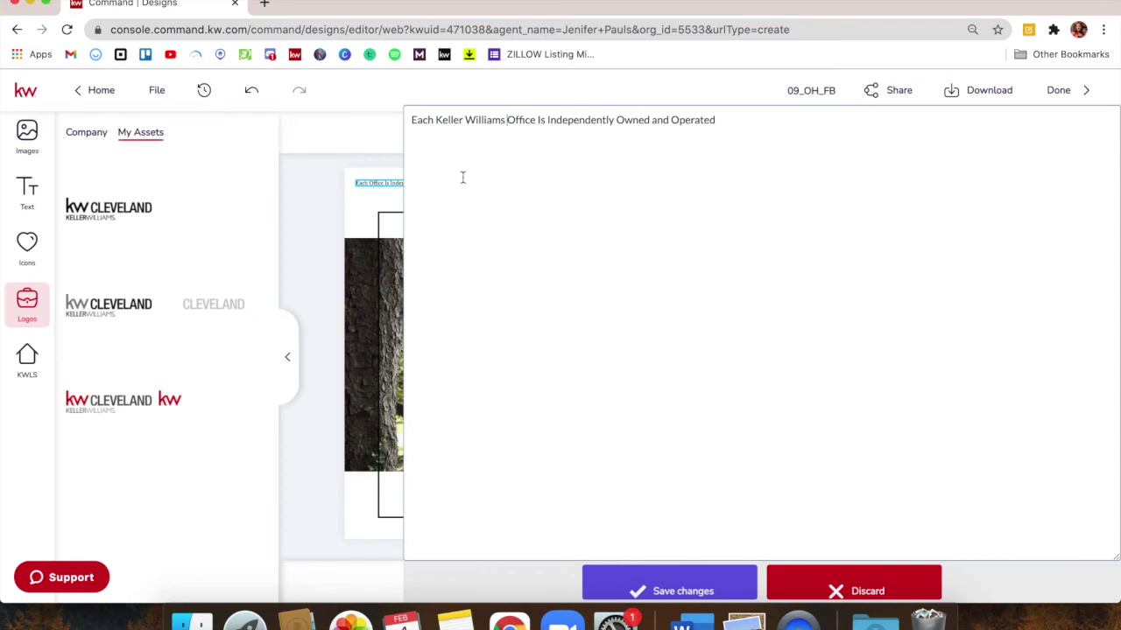
pyautogui.click(636, 589)
pyautogui.moveTo(494, 182); pyautogui.dragTo(534, 184)
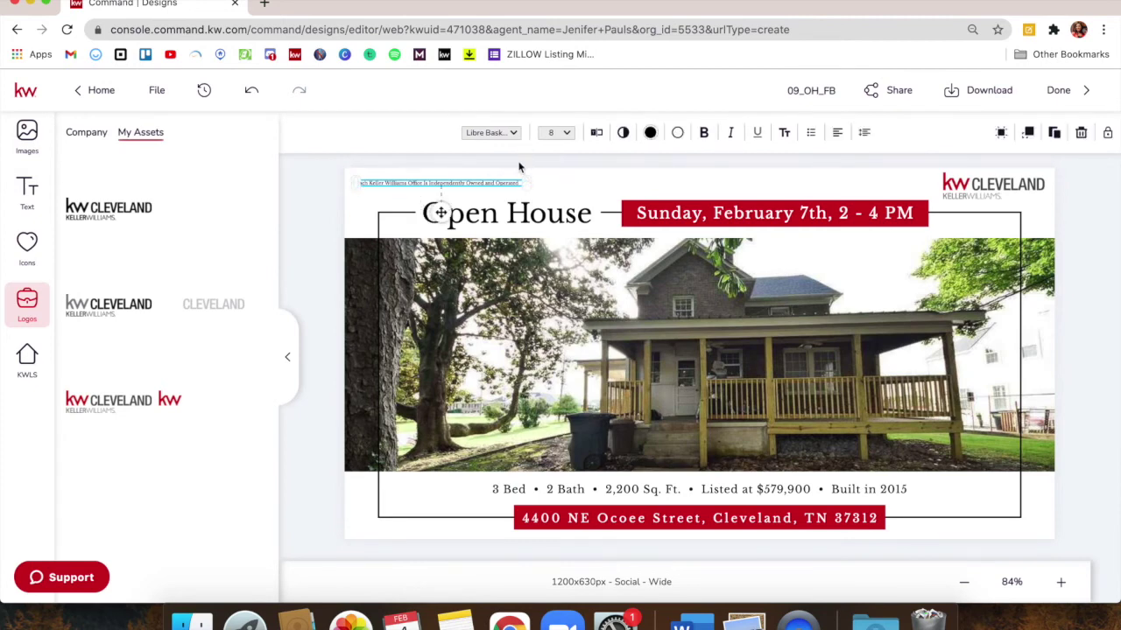
pyautogui.click(578, 191)
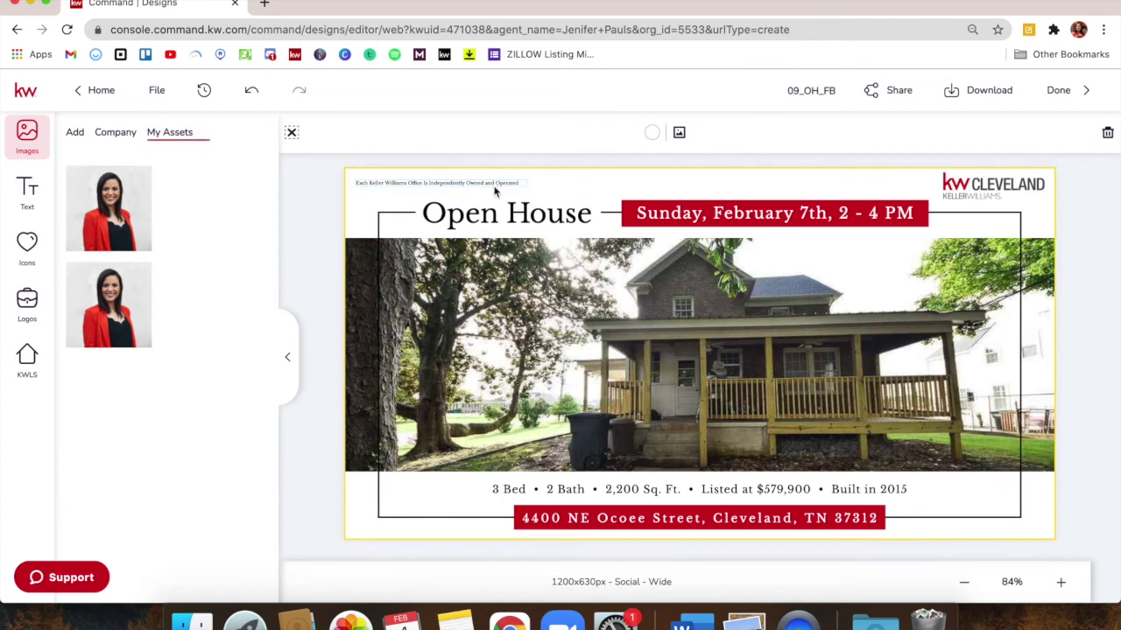
pyautogui.click(329, 172)
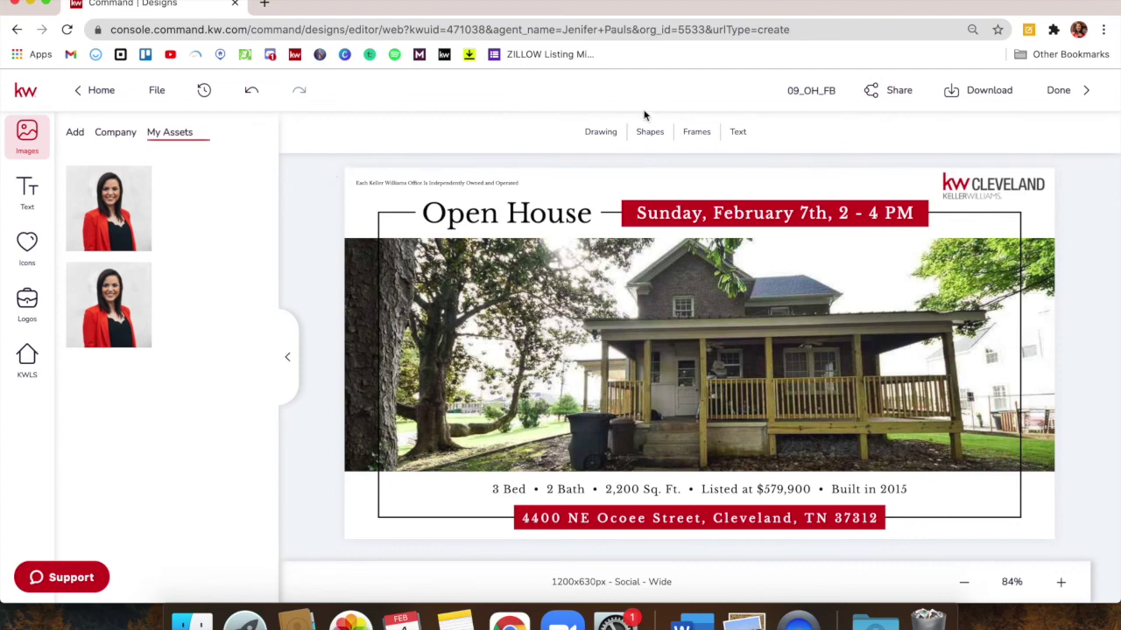
# Download the banner as the JPEG 09ohfb_1_original.jpg.
pyautogui.click(976, 93)
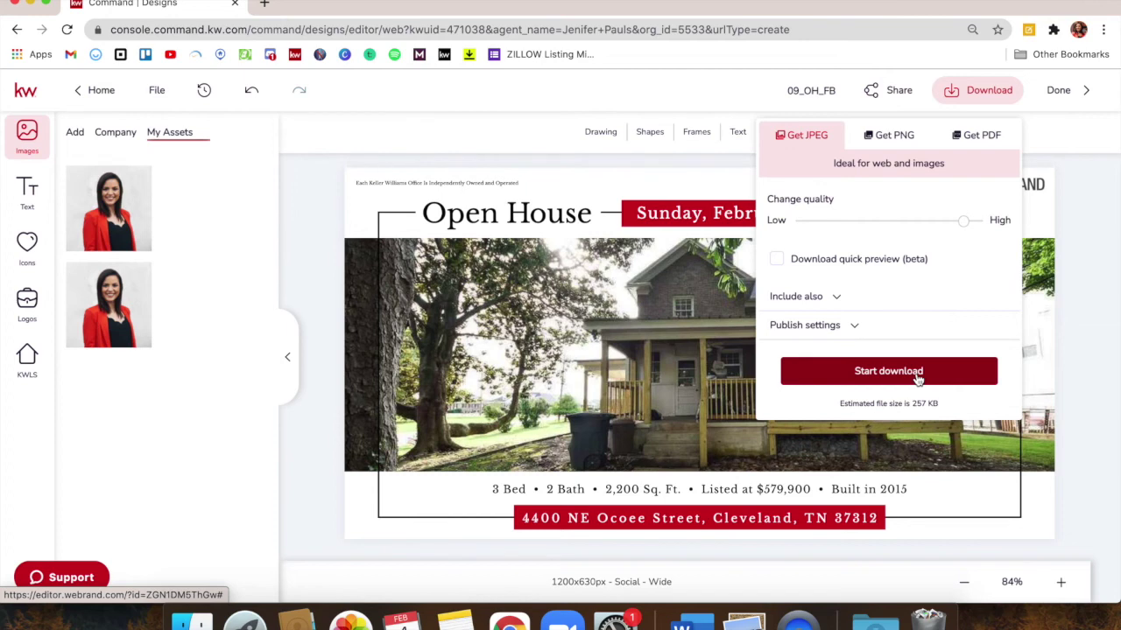
pyautogui.click(917, 373)
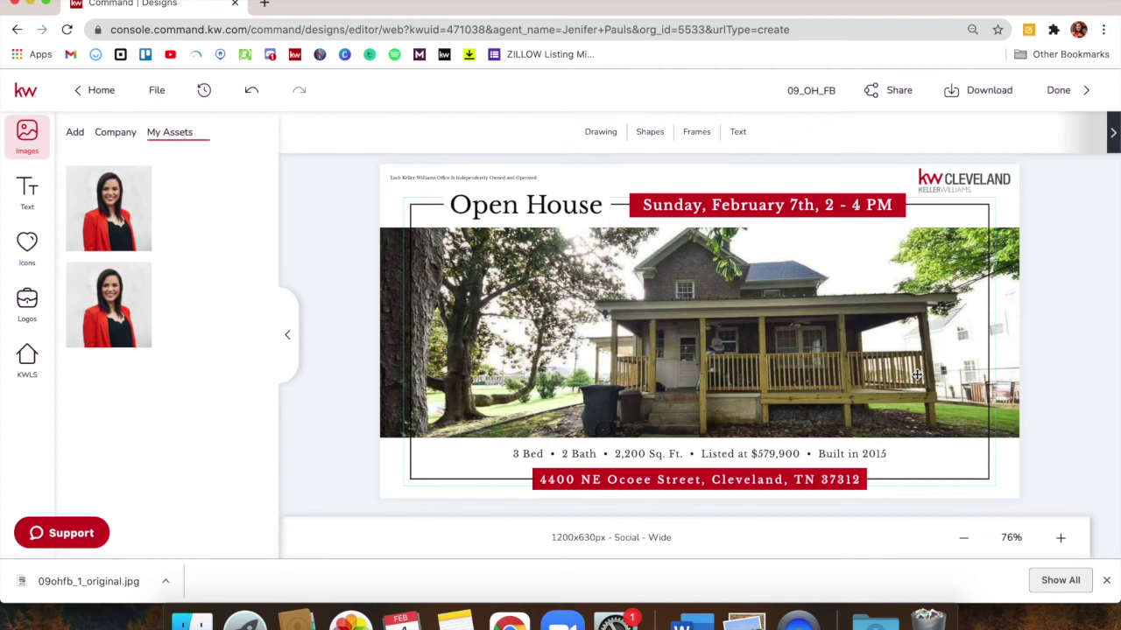
# Leave the design editor and go to the Campaigns area.
pyautogui.click(1077, 96)
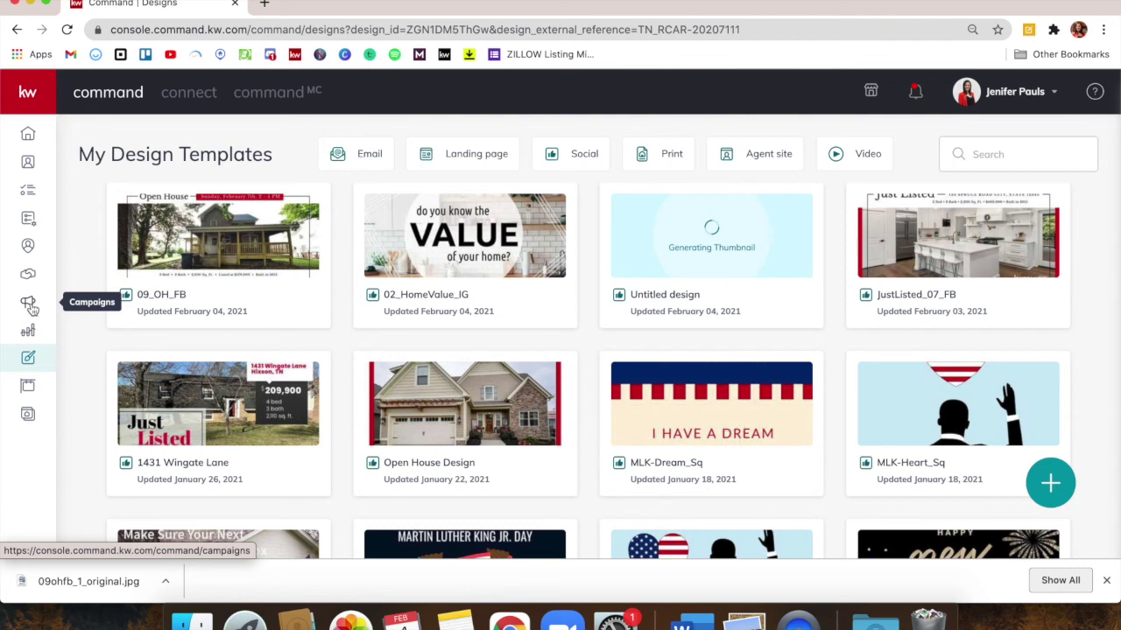
pyautogui.click(31, 307)
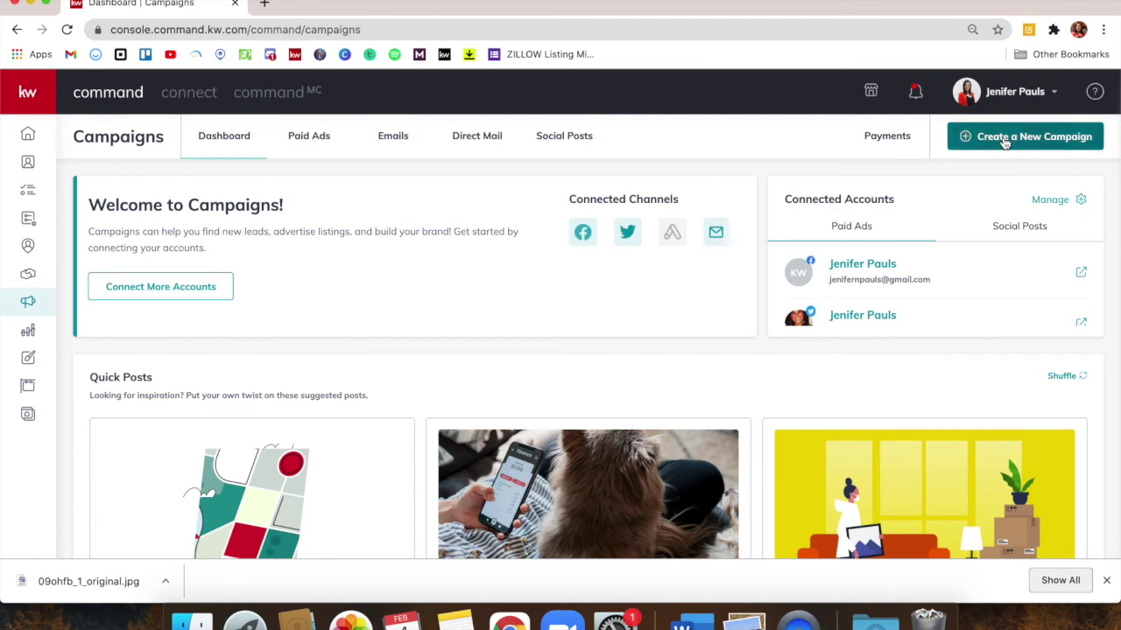
# Start a new campaign to bring up the campaign-type chooser.
pyautogui.click(1004, 142)
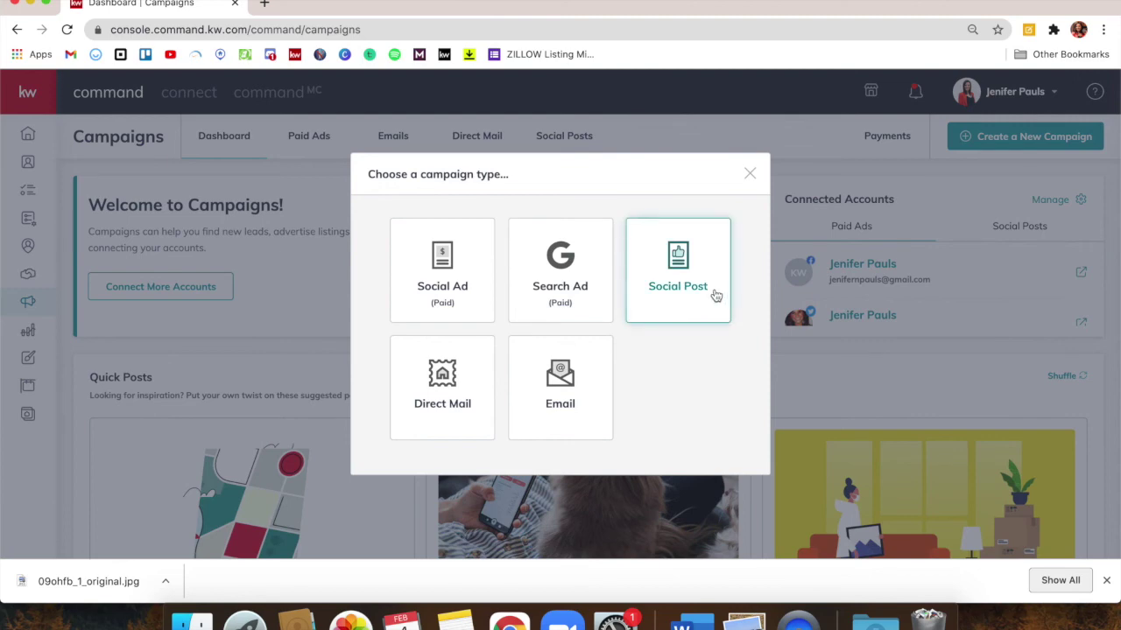
# Choose Social Post as the new campaign type.
pyautogui.click(716, 295)
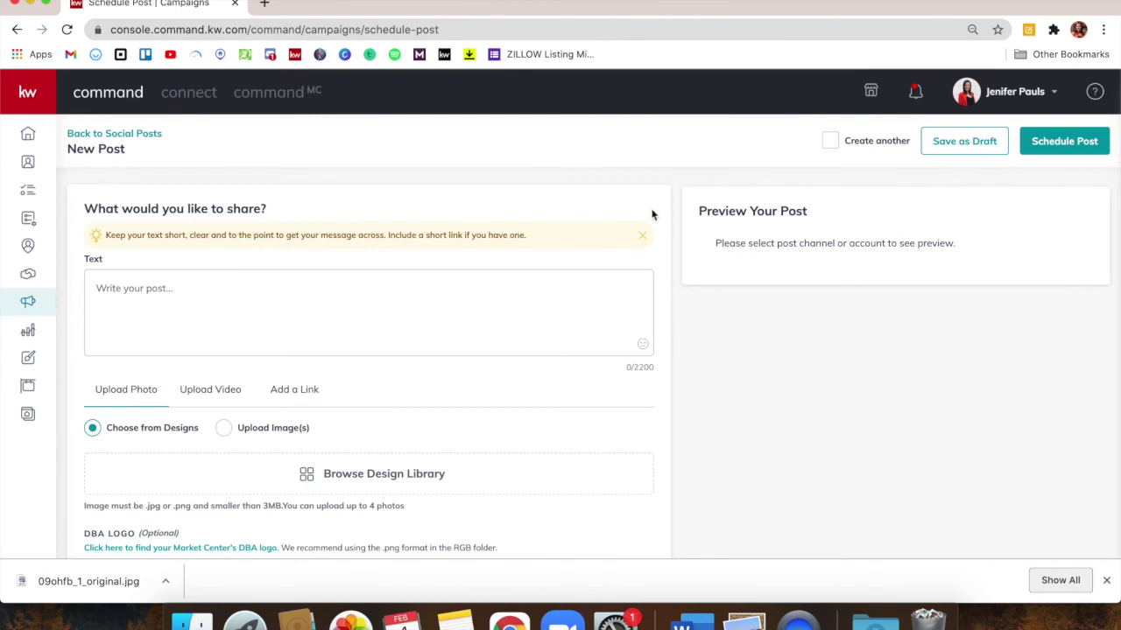
pyautogui.scroll(-1, 653, 215)
pyautogui.scroll(-1, 651, 215)
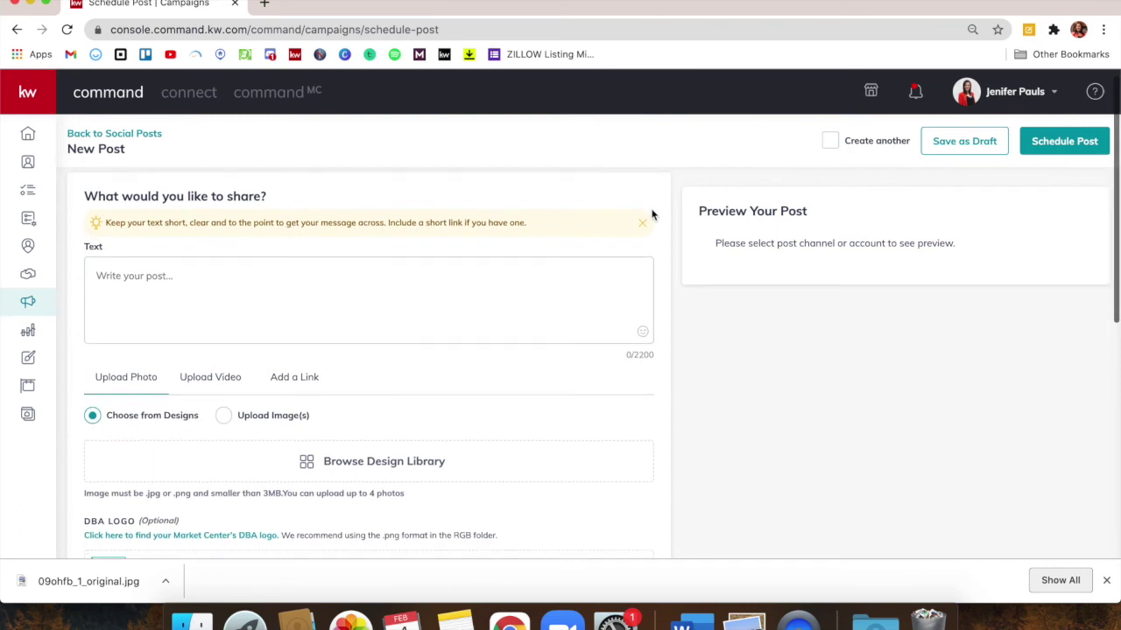
# Search the post text's emoji picker for 'house', then close it without adding one.
pyautogui.click(457, 289)
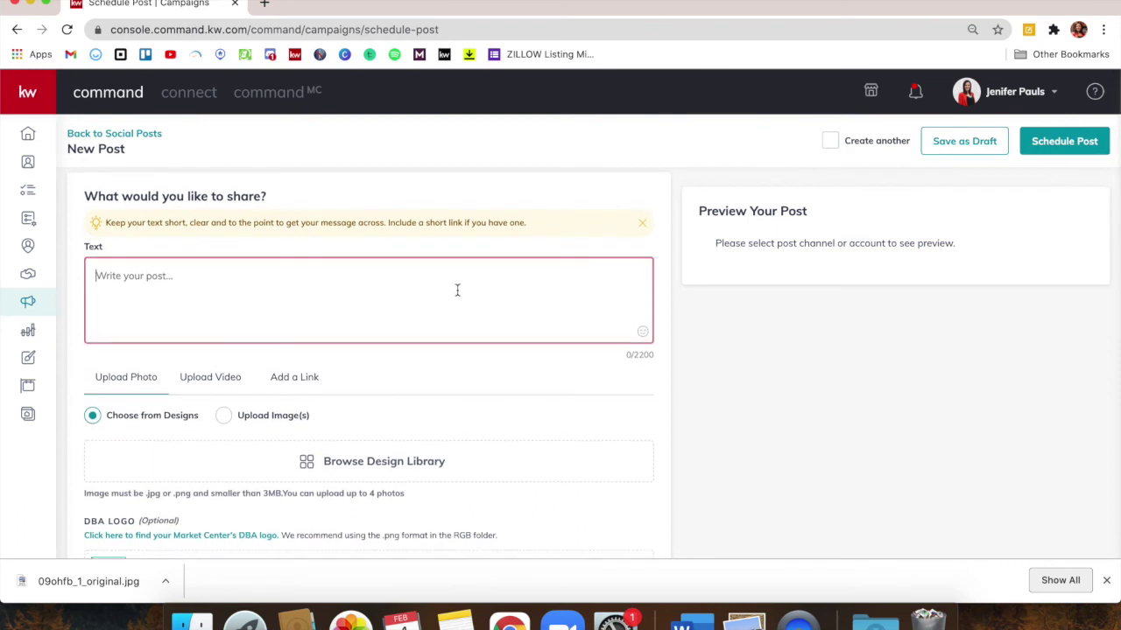
pyautogui.click(644, 336)
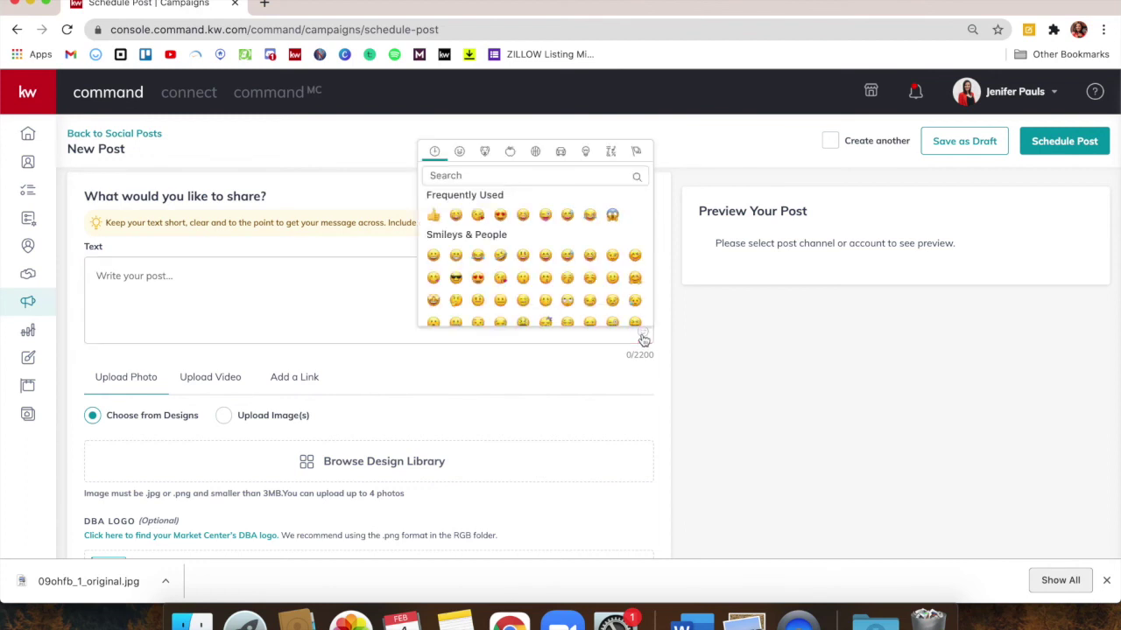
pyautogui.click(602, 170)
pyautogui.write('house')
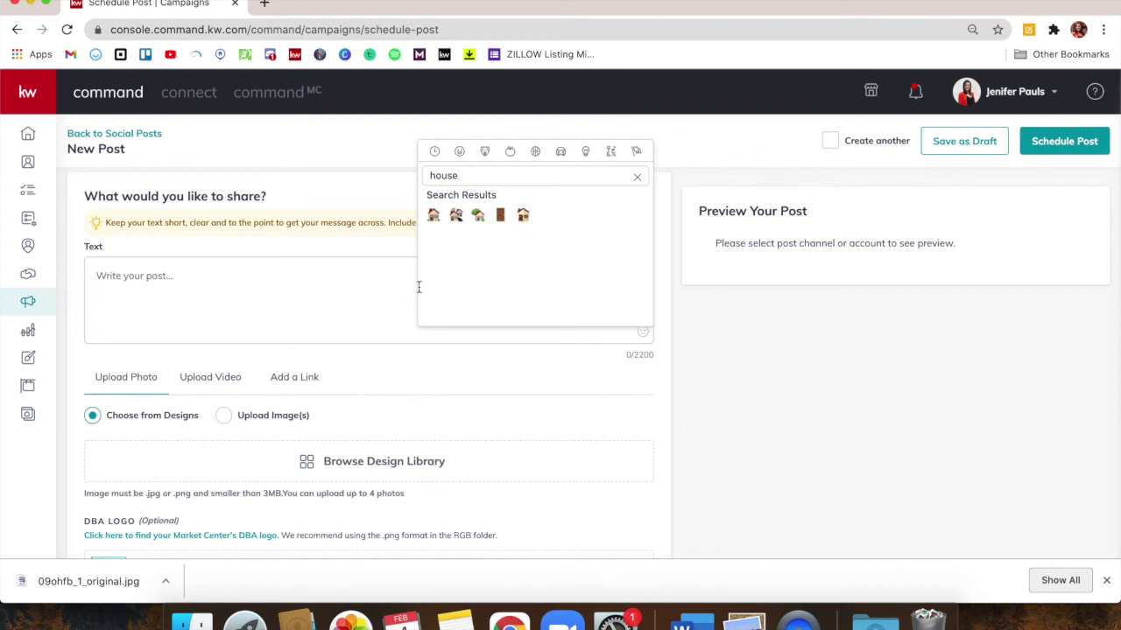
pyautogui.click(372, 298)
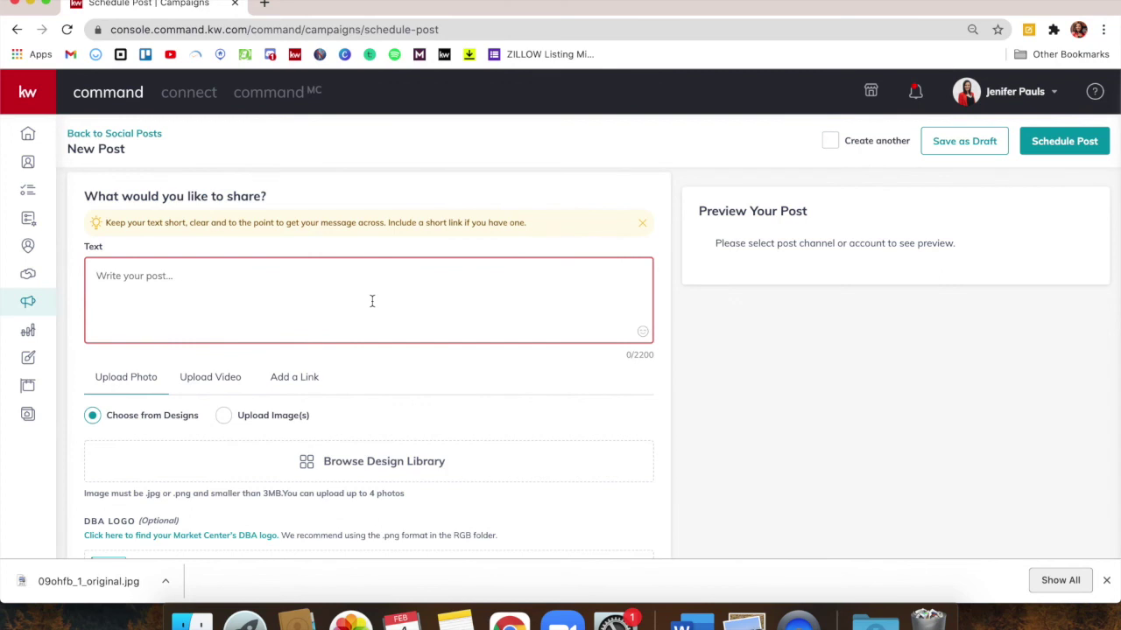
pyautogui.scroll(-2, 372, 300)
pyautogui.scroll(-2, 372, 301)
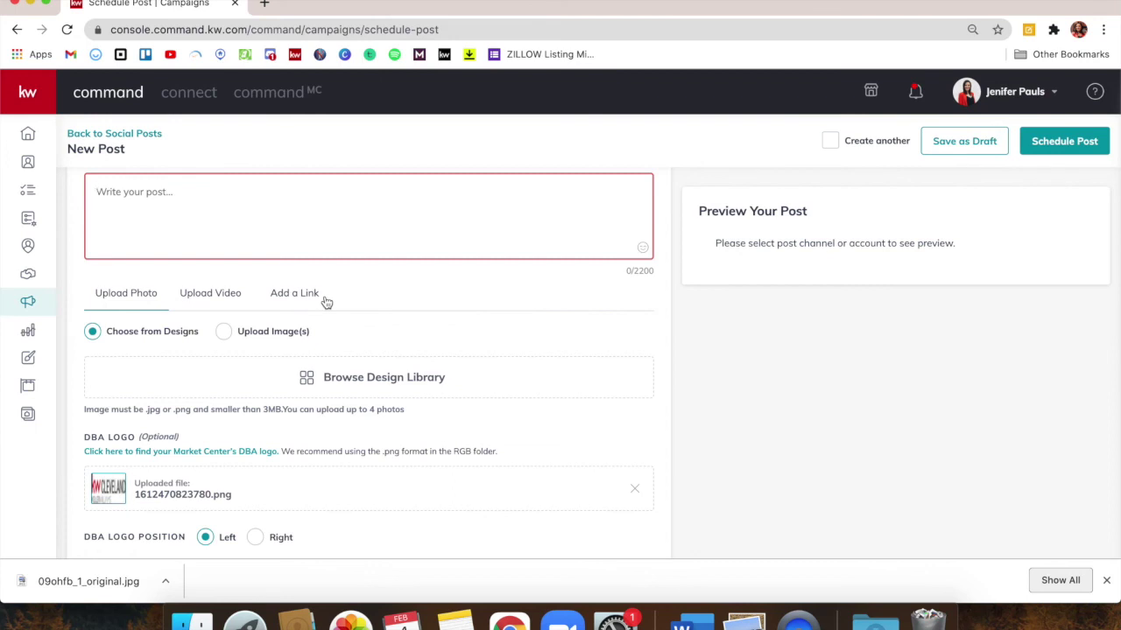
pyautogui.click(348, 374)
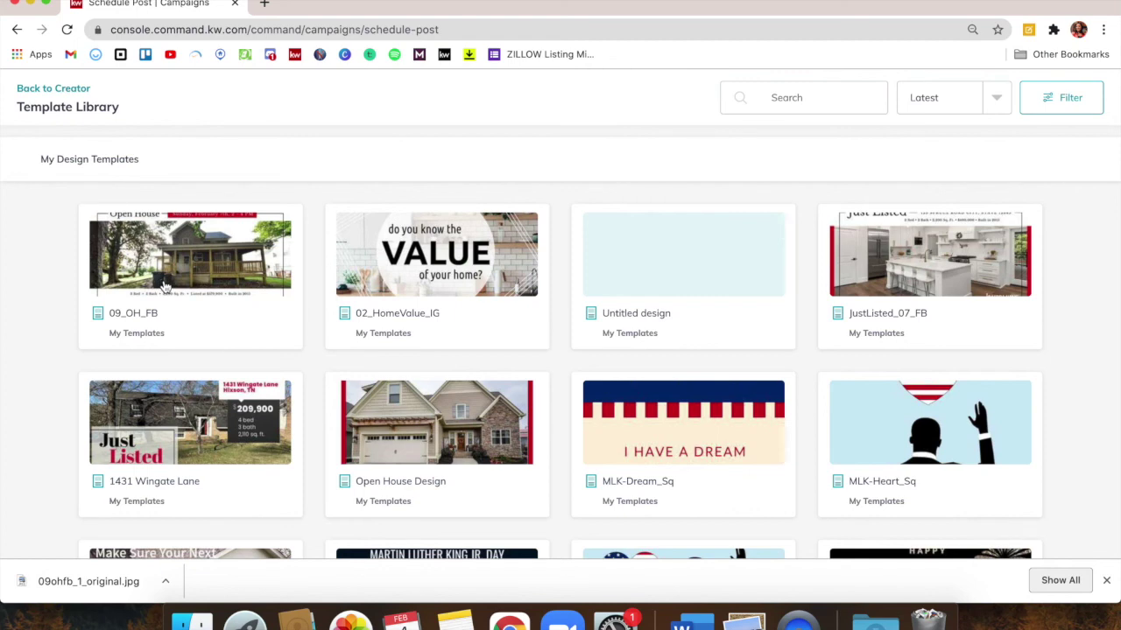
pyautogui.click(164, 286)
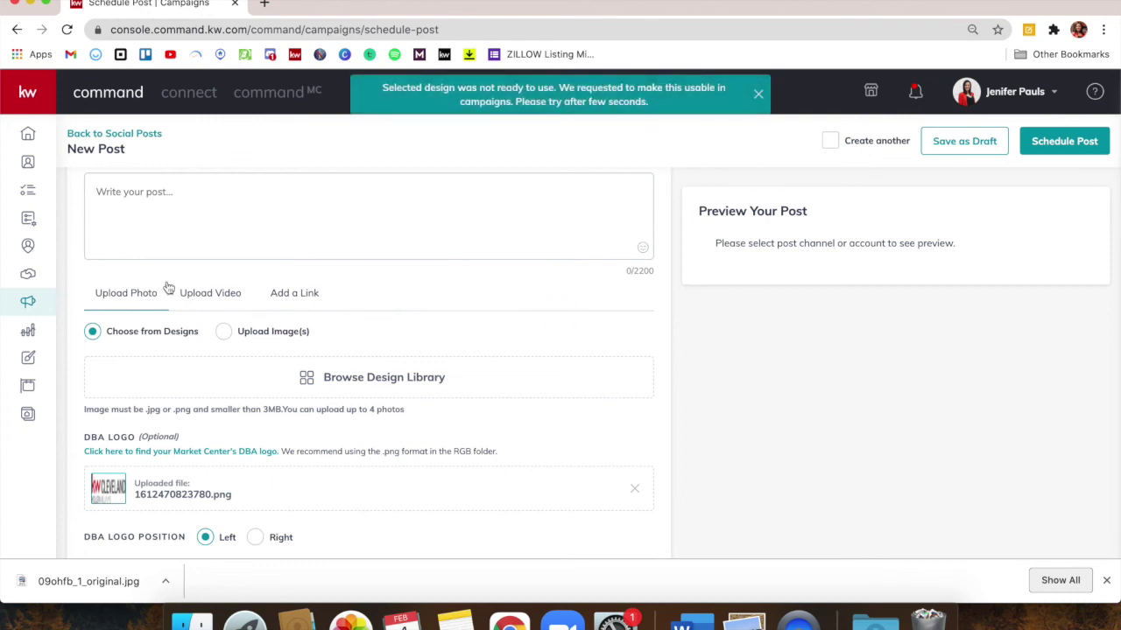
pyautogui.scroll(-2, 190, 412)
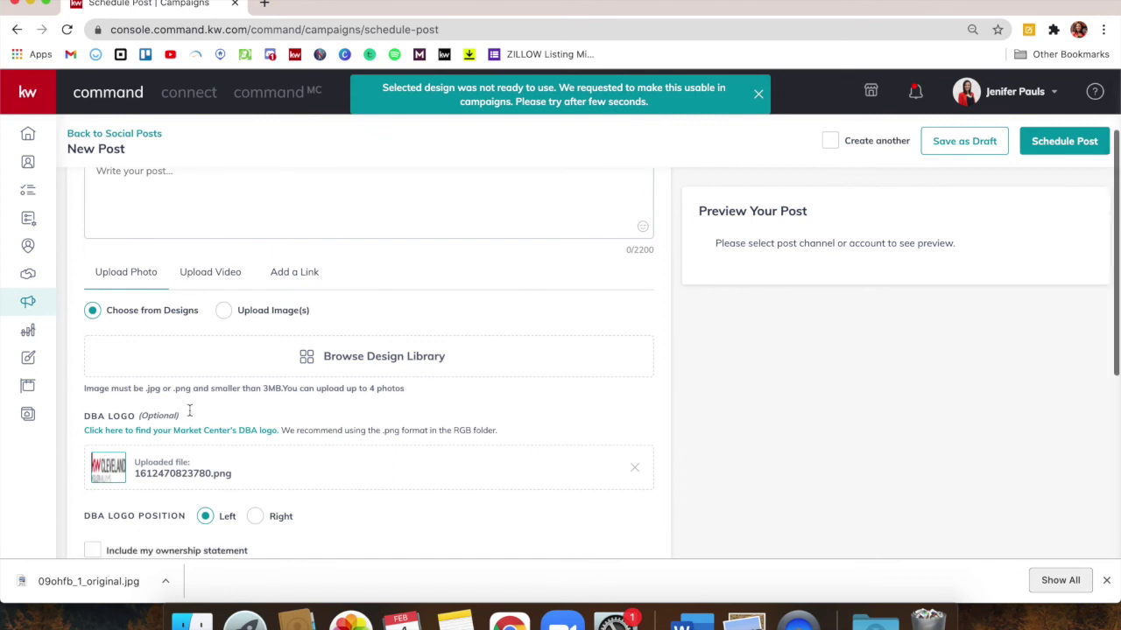
pyautogui.scroll(-1, 190, 415)
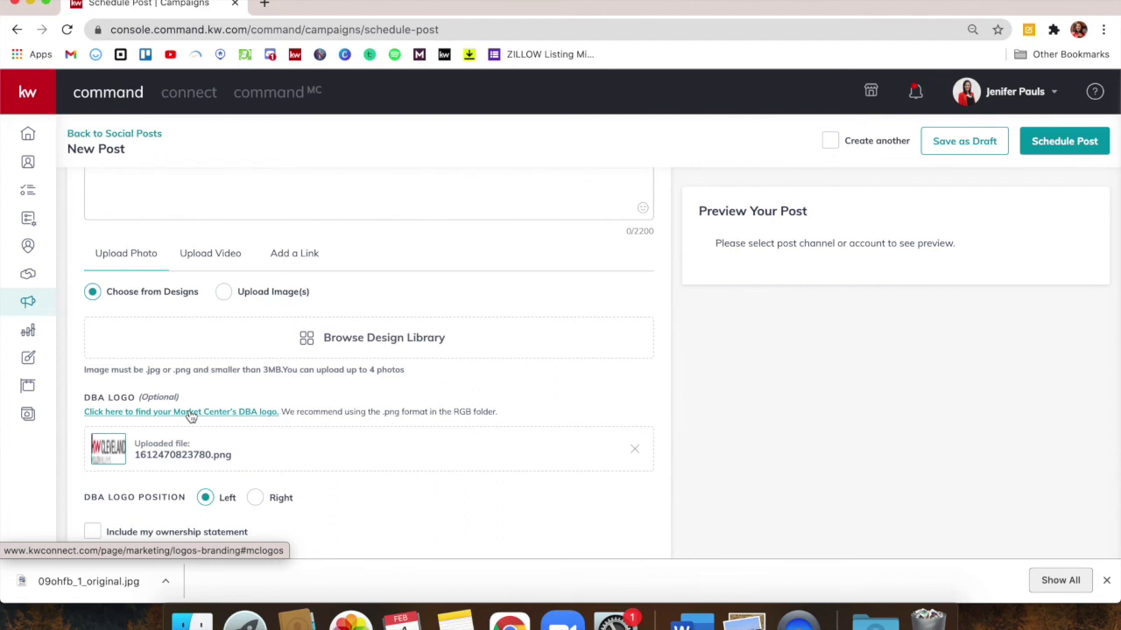
# Pick the 09_OH_FB design from the Design Library and crop it Wide (1.91:1).
pyautogui.click(392, 347)
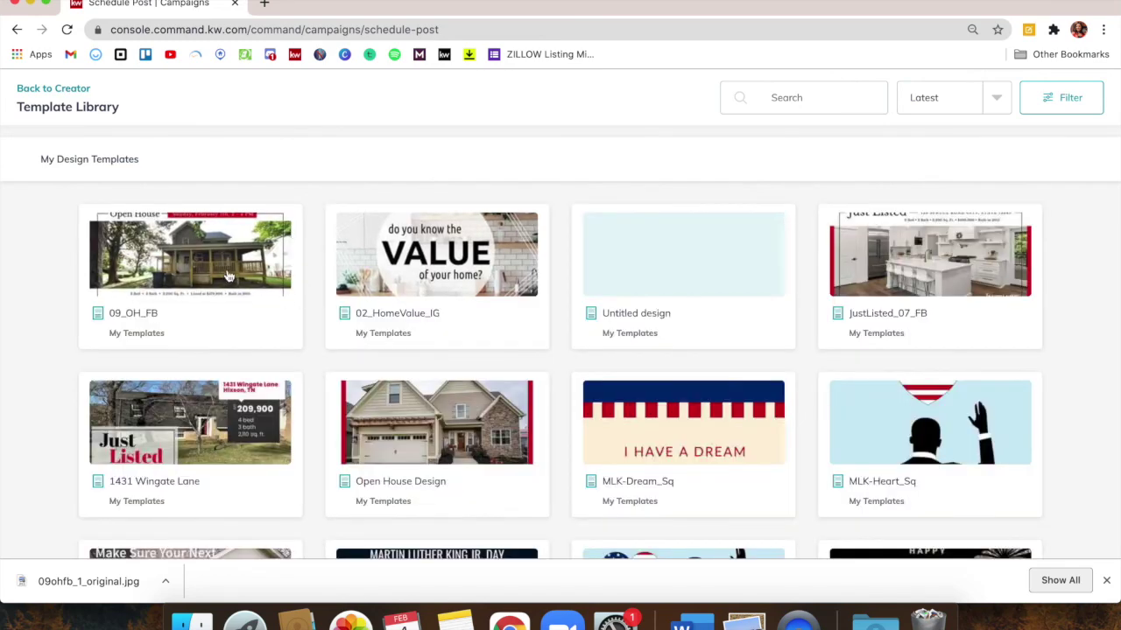
pyautogui.click(227, 276)
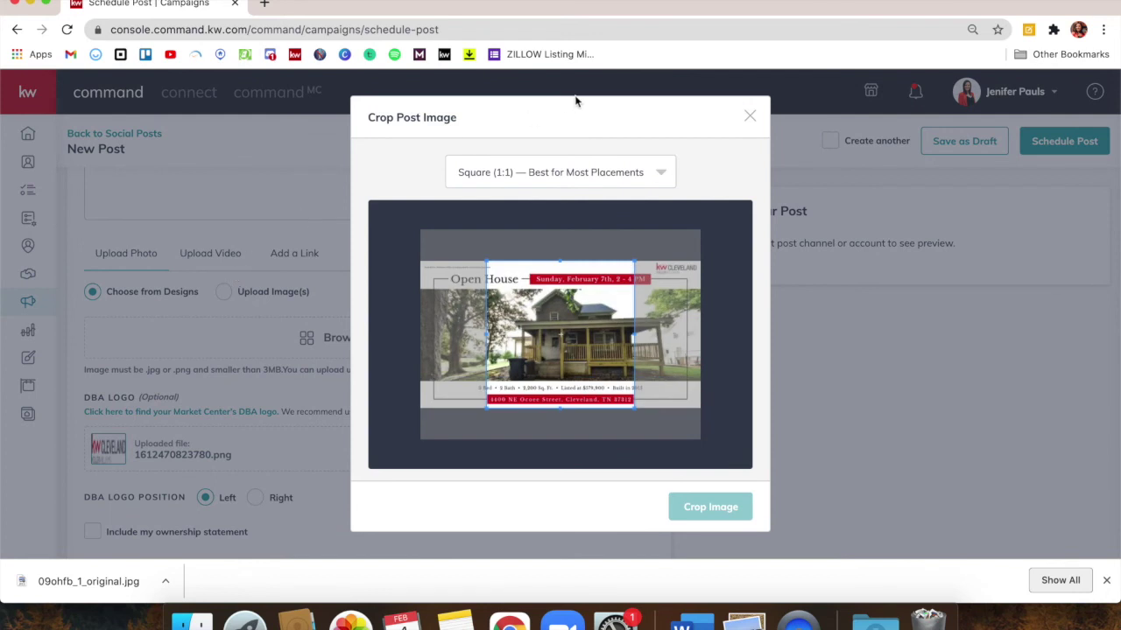
pyautogui.click(585, 174)
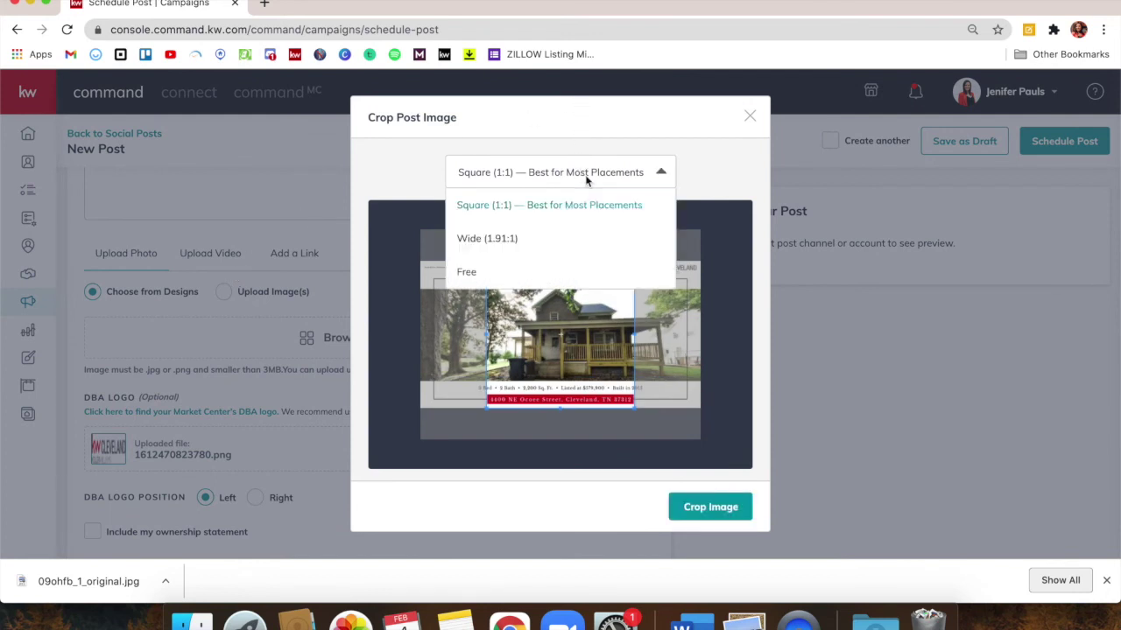
pyautogui.click(585, 174)
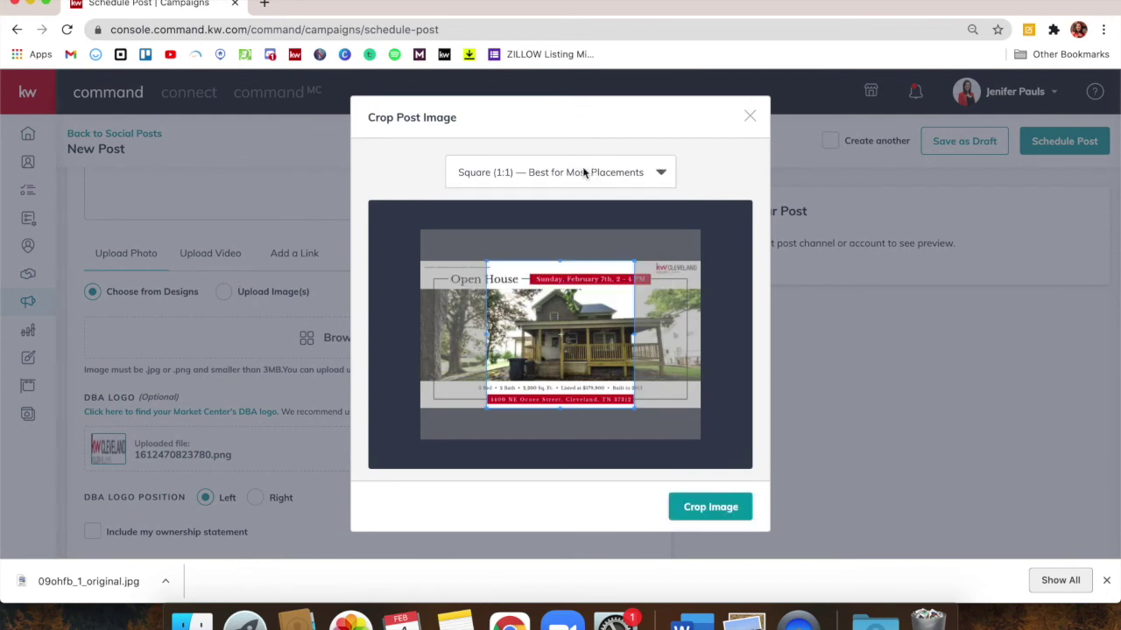
pyautogui.click(589, 172)
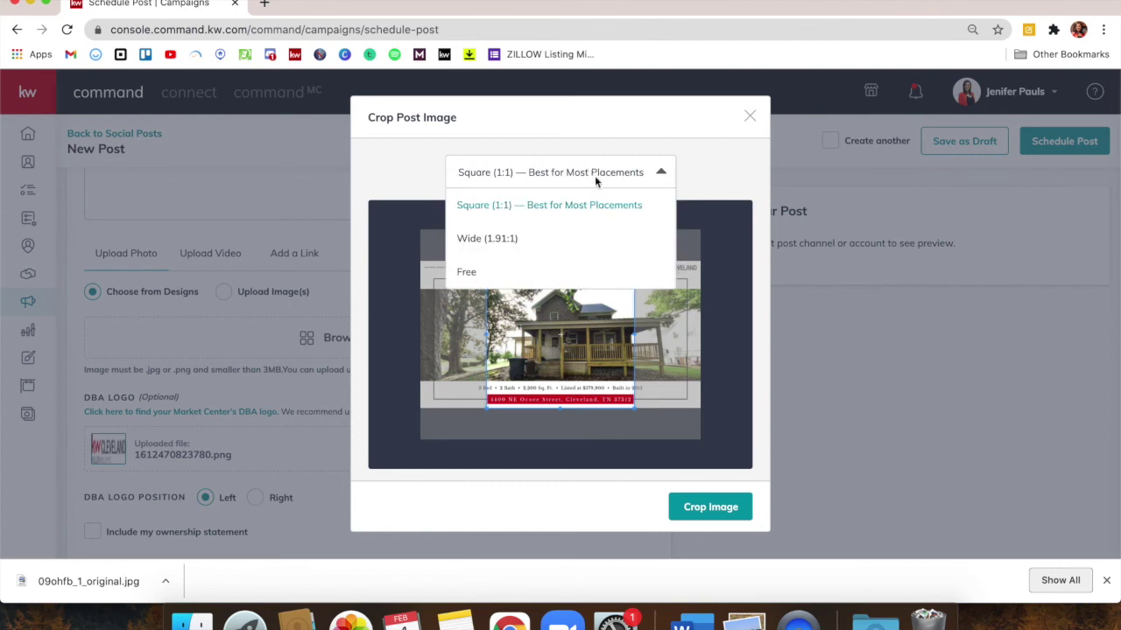
pyautogui.click(591, 245)
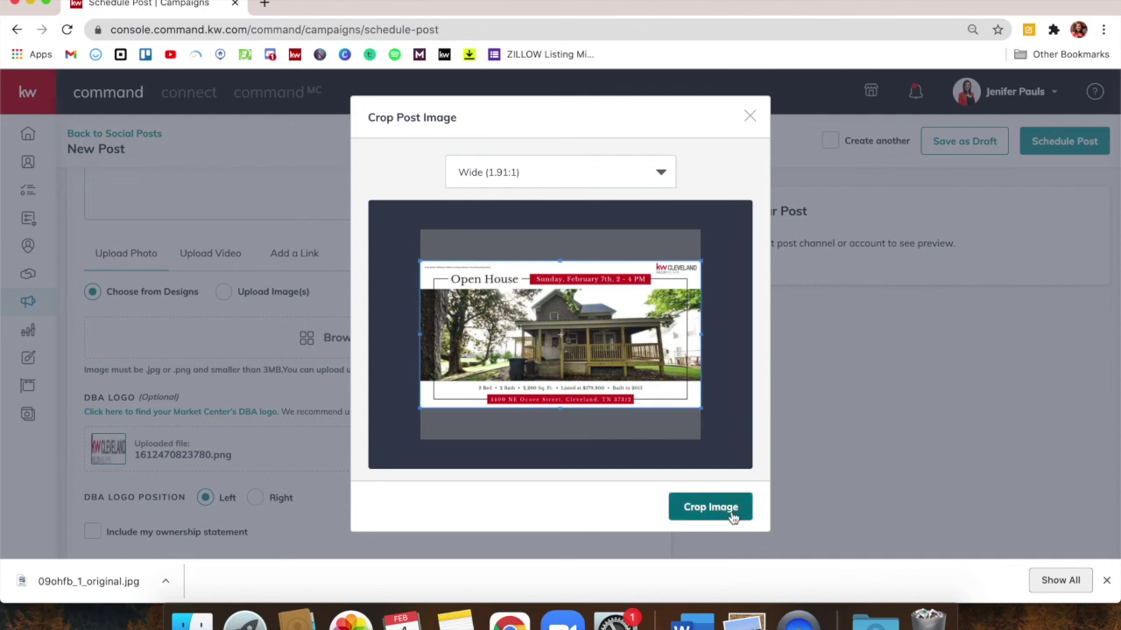
pyautogui.click(732, 513)
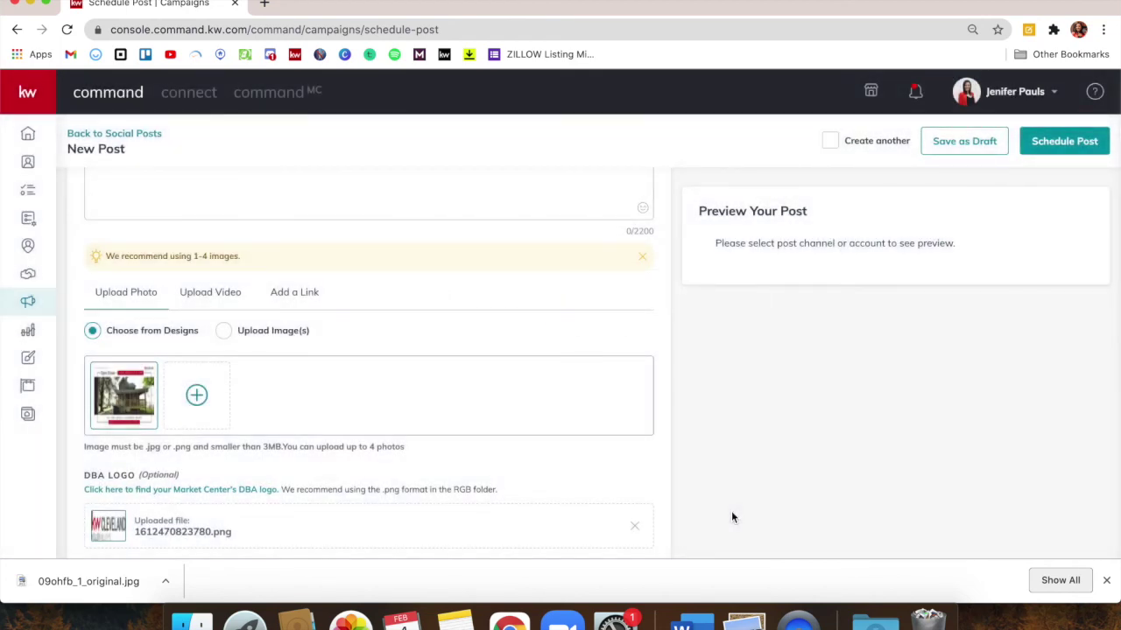
pyautogui.scroll(-3, 578, 411)
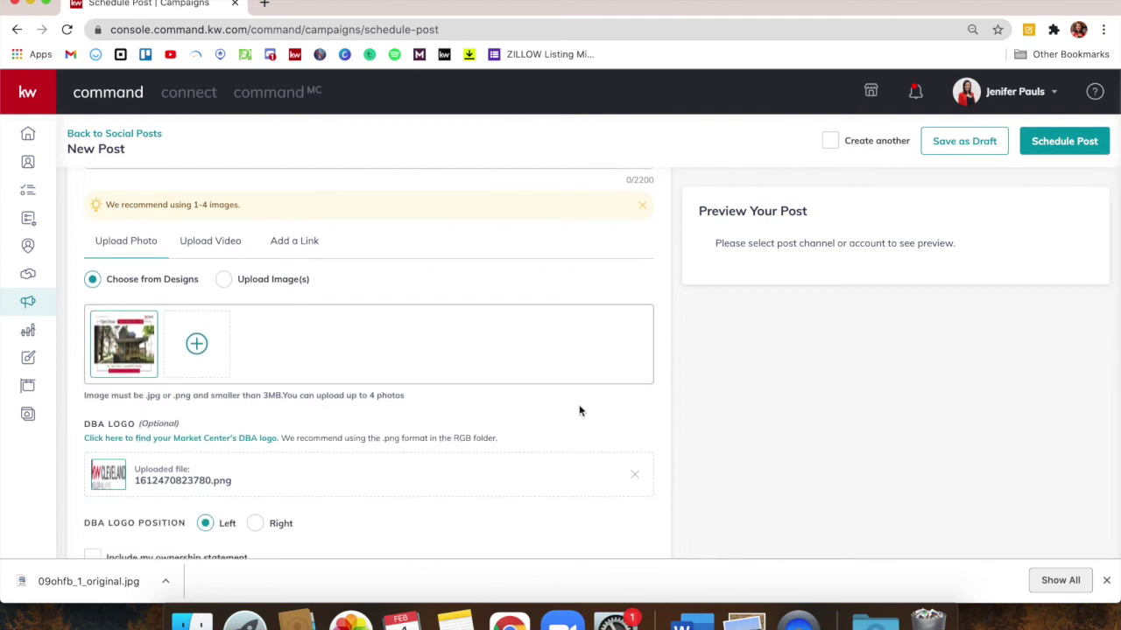
pyautogui.scroll(5, 579, 410)
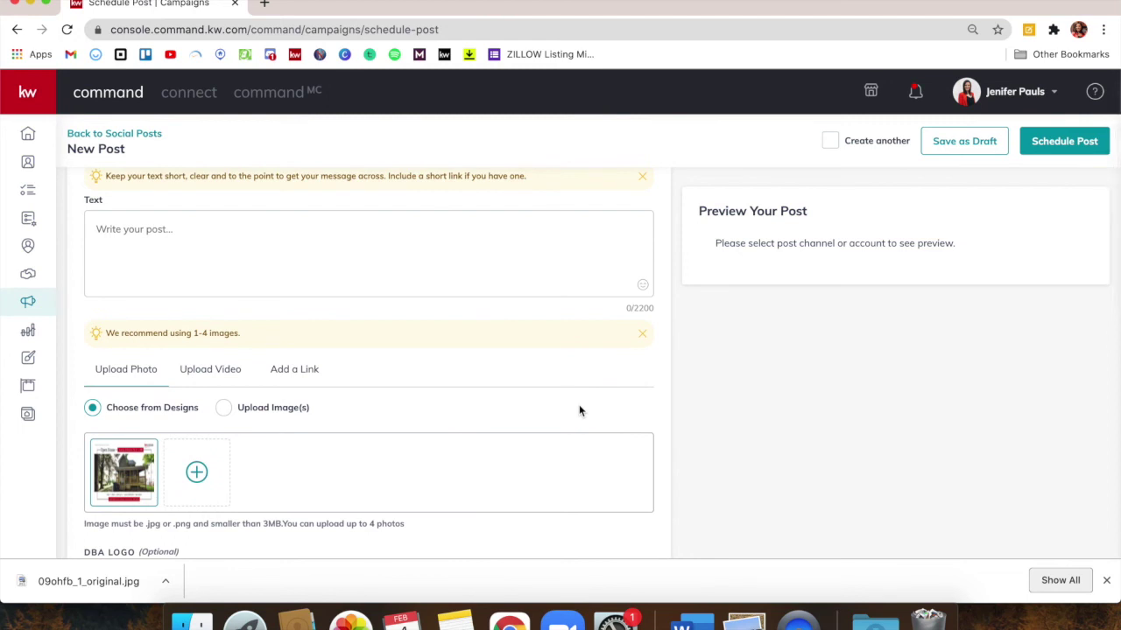
pyautogui.scroll(-3, 578, 410)
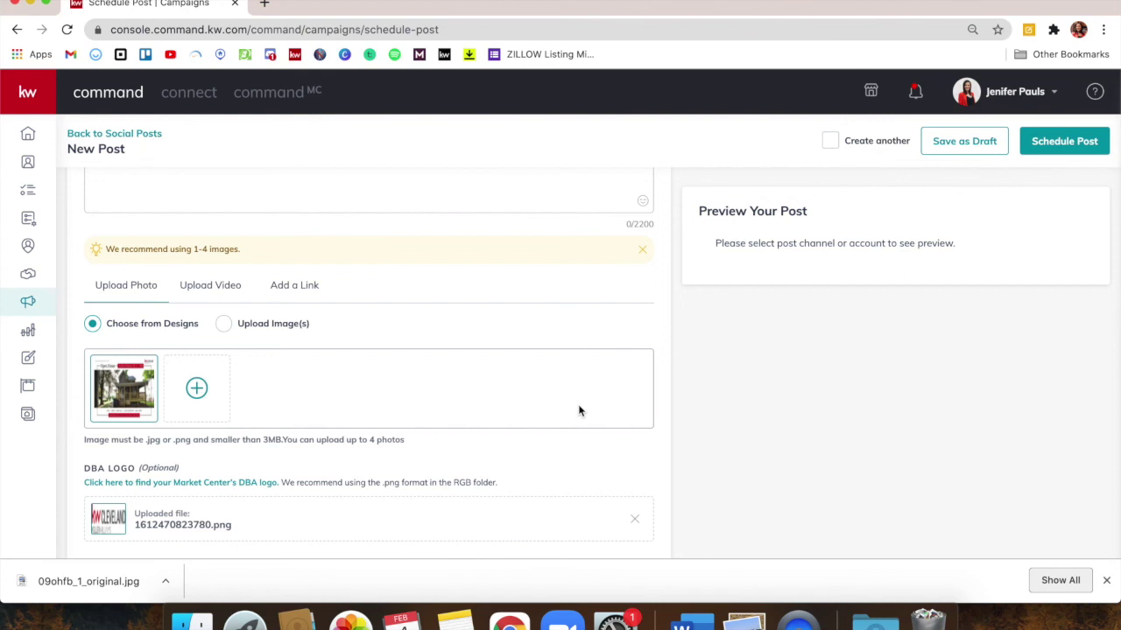
pyautogui.scroll(-7, 579, 411)
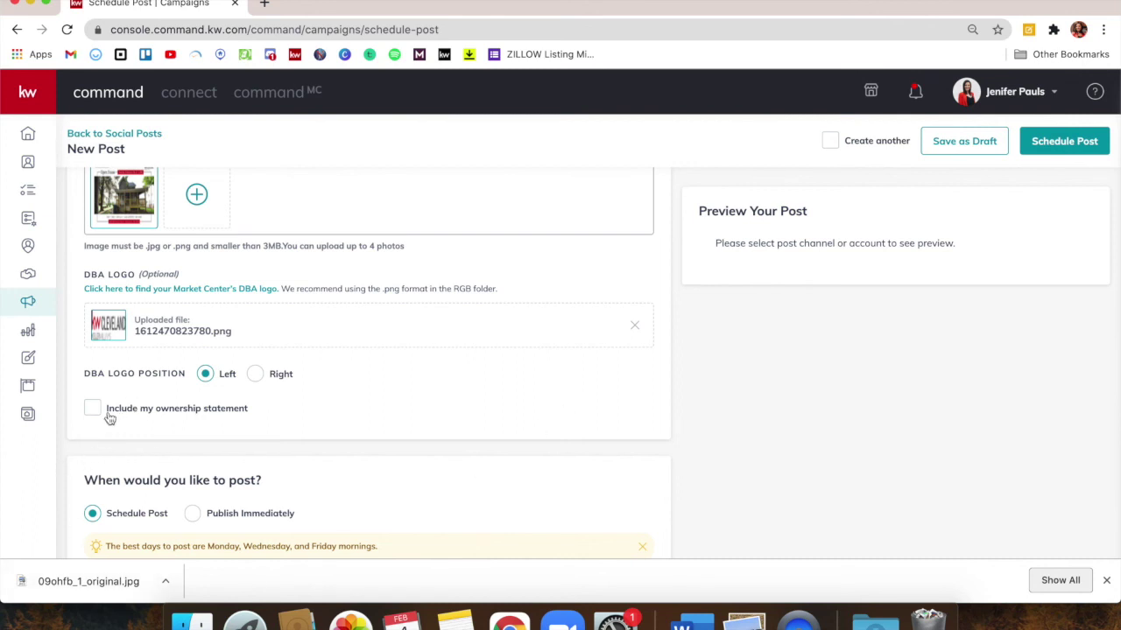
pyautogui.scroll(-6, 187, 458)
pyautogui.scroll(-2, 188, 460)
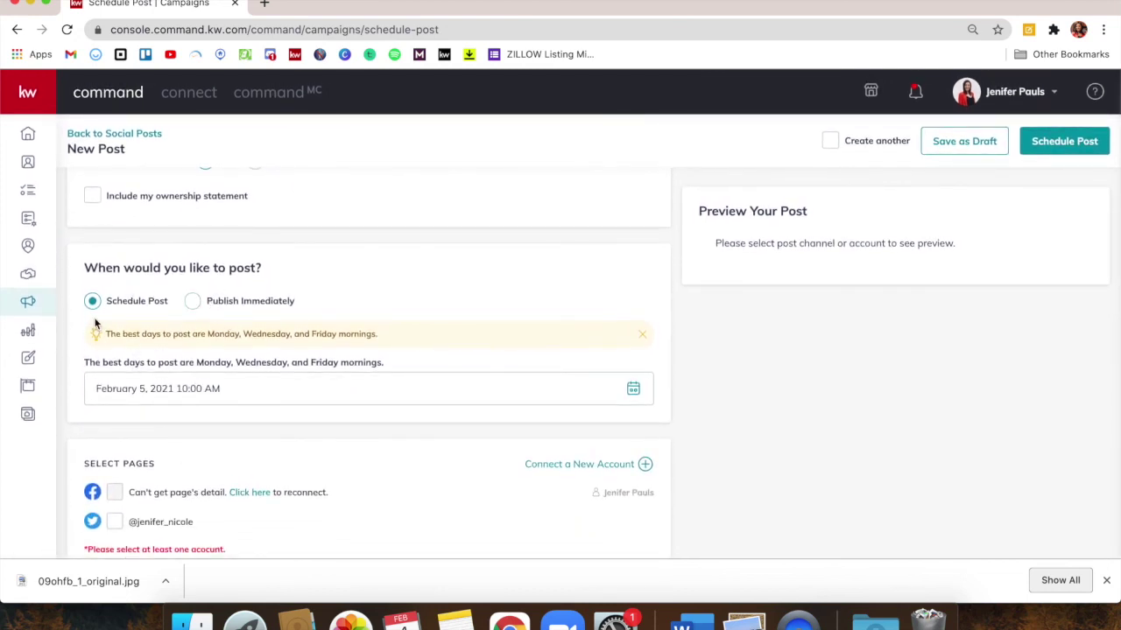
pyautogui.click(217, 391)
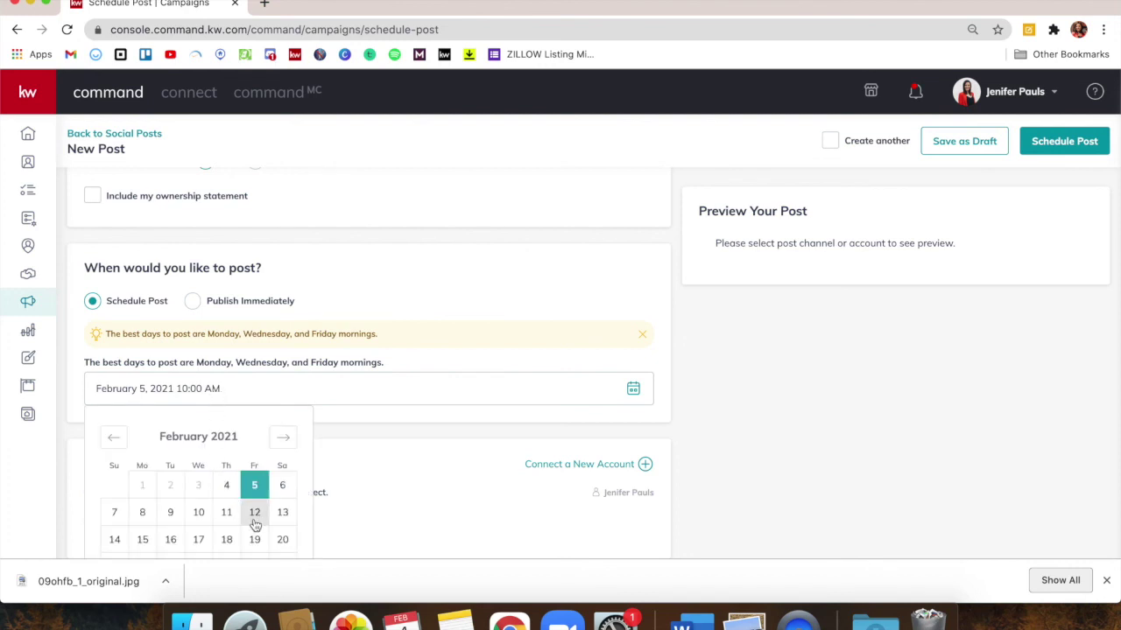
pyautogui.scroll(-1, 255, 523)
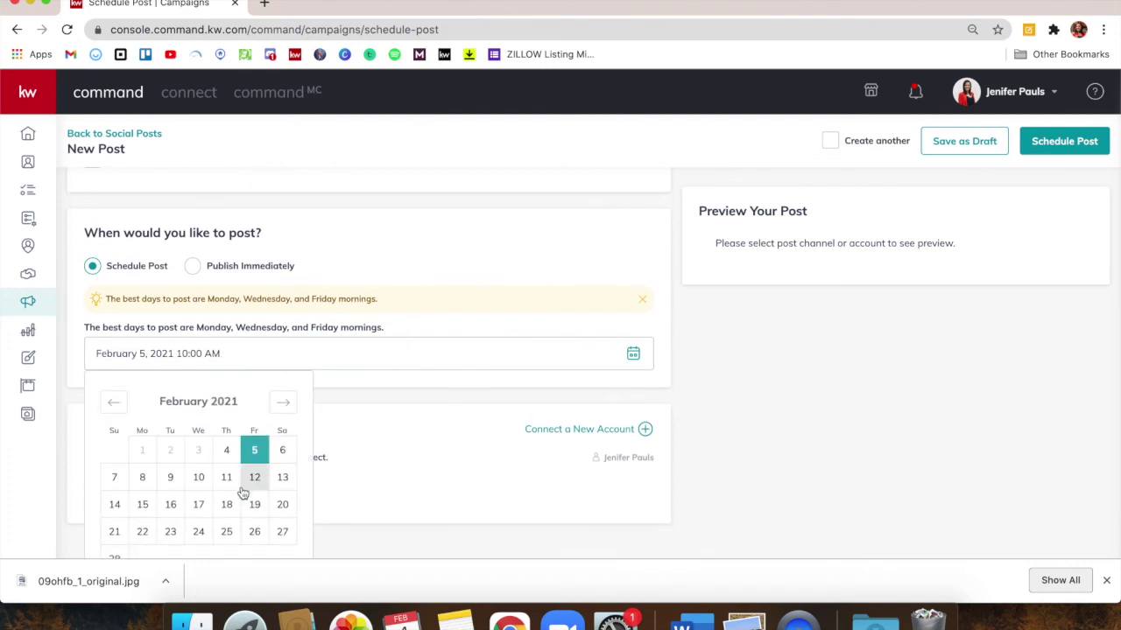
pyautogui.click(281, 449)
pyautogui.scroll(-2, 271, 483)
pyautogui.click(252, 385)
pyautogui.scroll(-1, 266, 426)
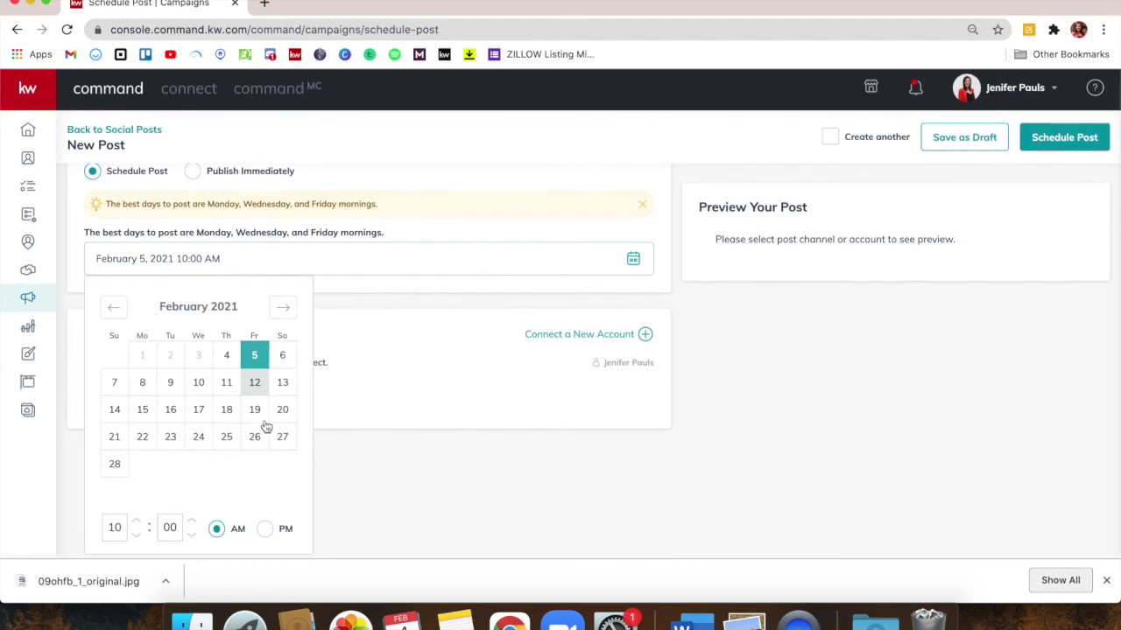
pyautogui.click(388, 385)
pyautogui.scroll(3, 388, 388)
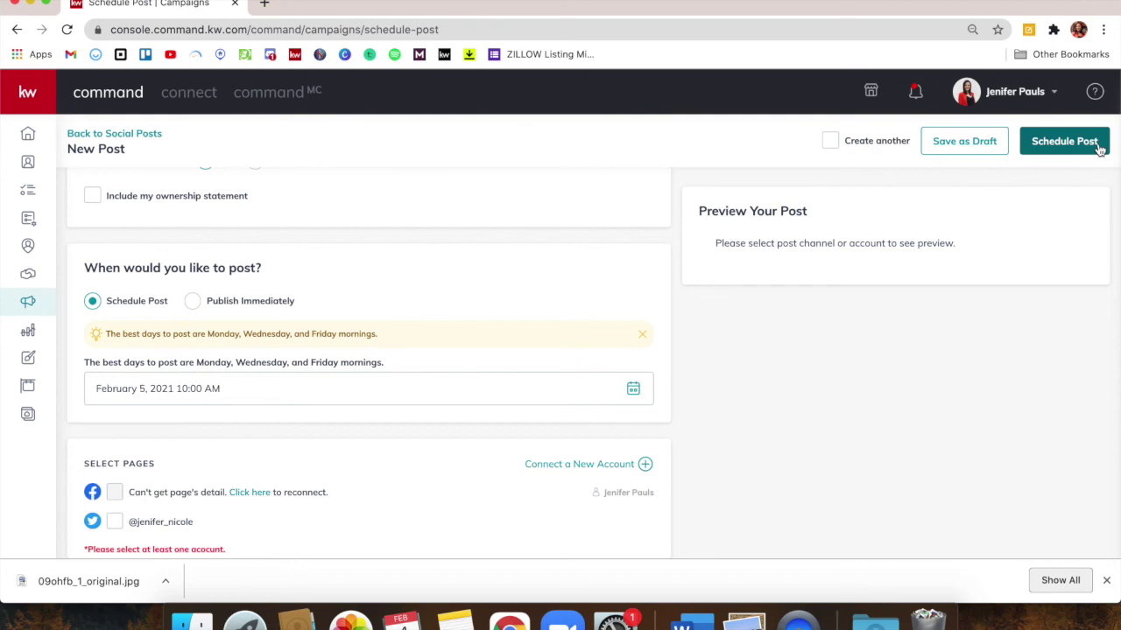
pyautogui.scroll(10, 882, 293)
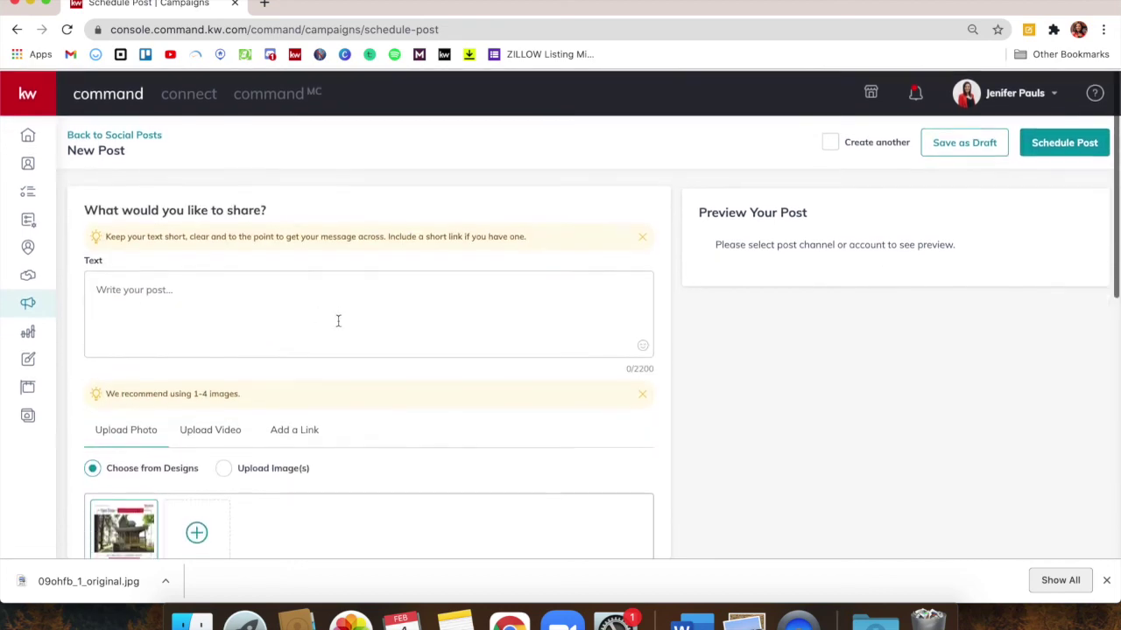
# Return to the Social Posts week view, scroll through it, and dismiss Chrome's download bar.
pyautogui.click(112, 135)
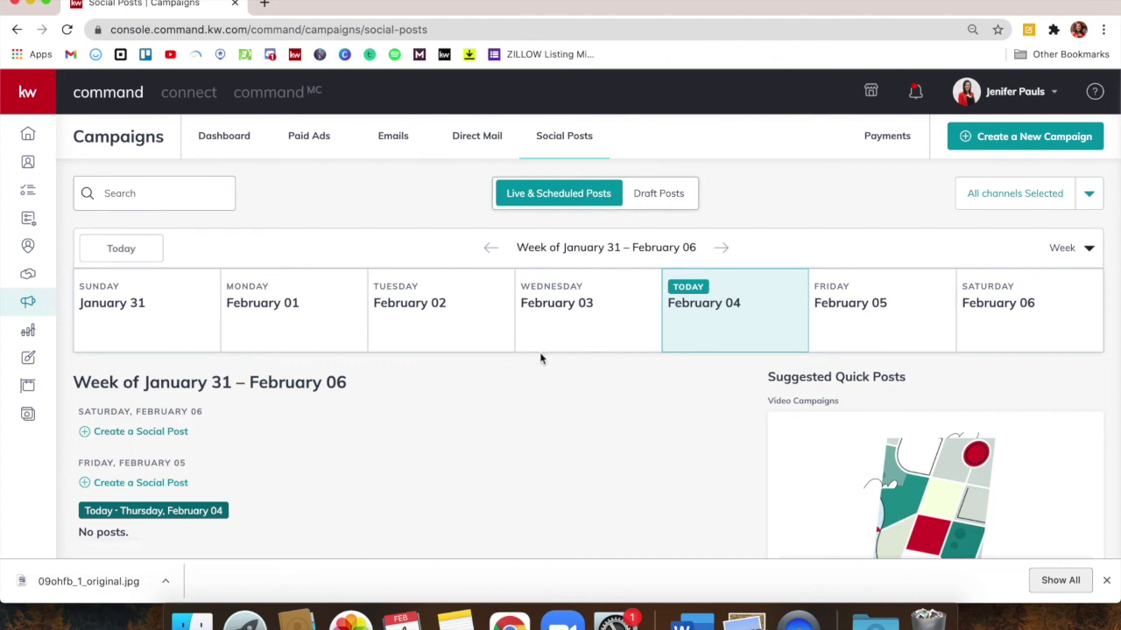
pyautogui.scroll(-3, 540, 357)
pyautogui.scroll(-2, 539, 359)
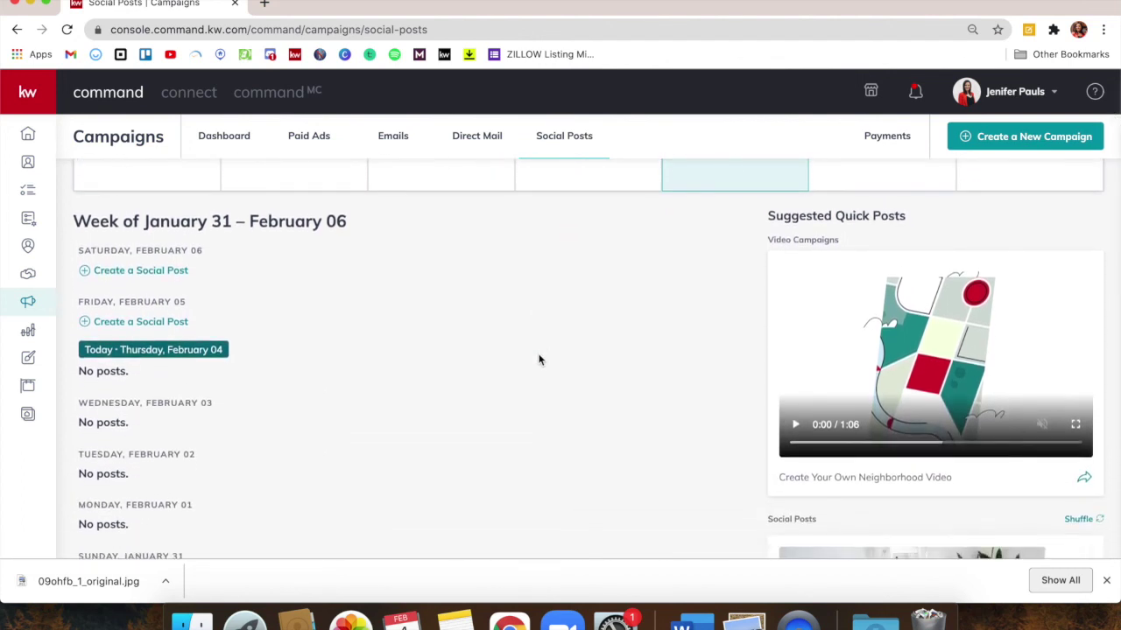
pyautogui.scroll(2, 539, 359)
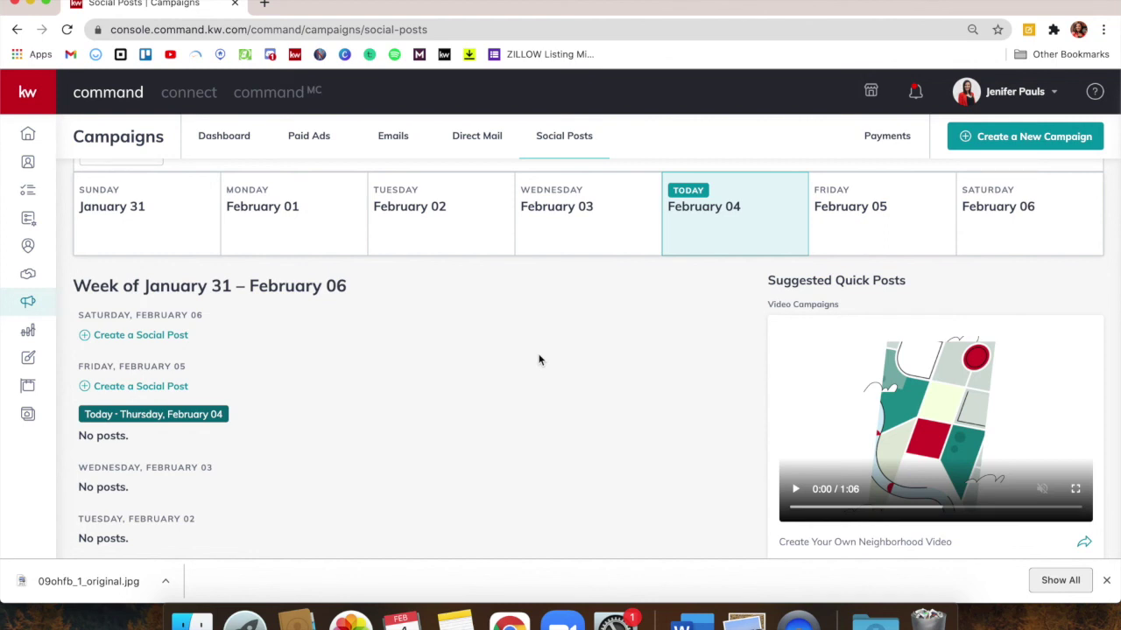
pyautogui.click(1106, 580)
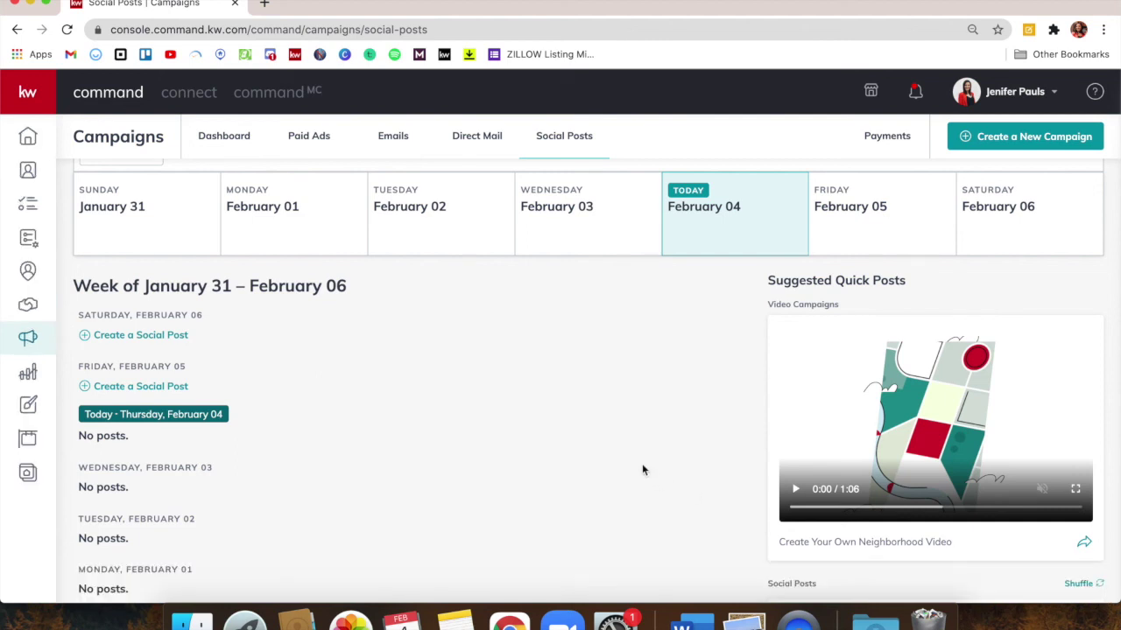